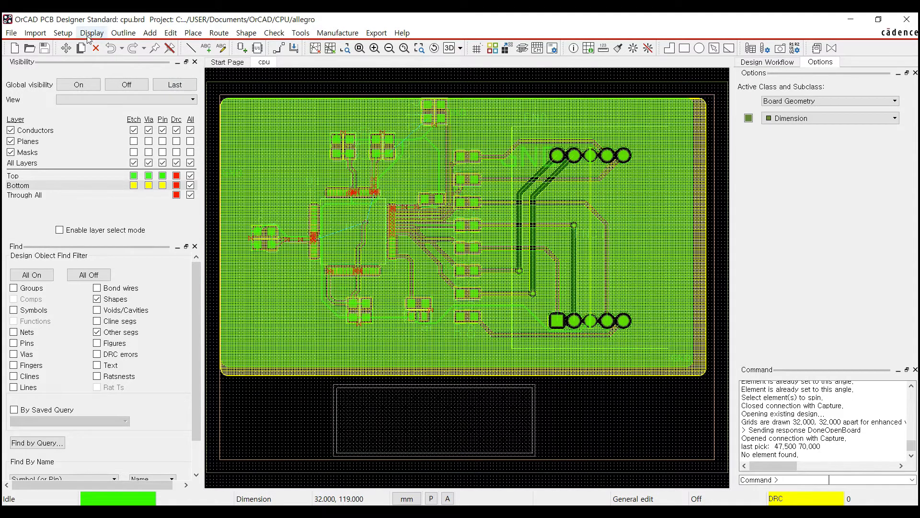
Step: Open the layer color settings and switch off the global visibility of all layers
{"action": "left_click", "coordinate": [63, 33]}
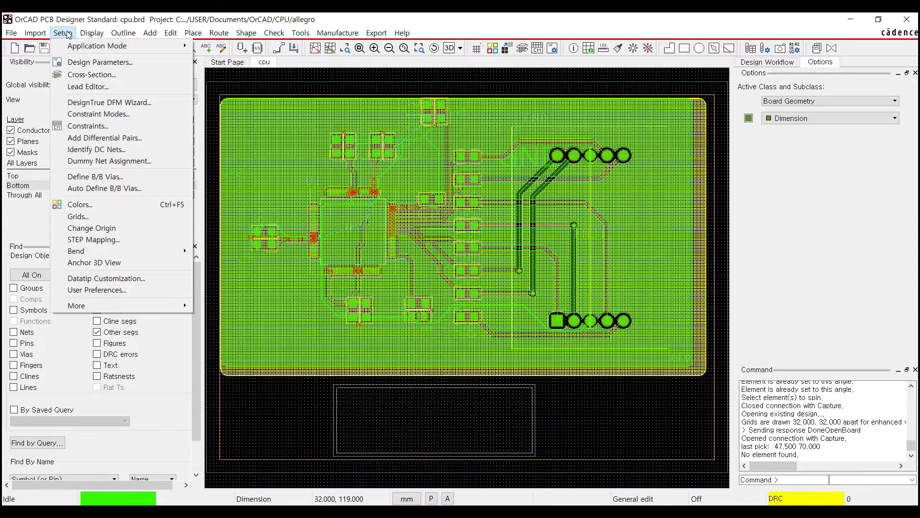
{"action": "left_click", "coordinate": [103, 203]}
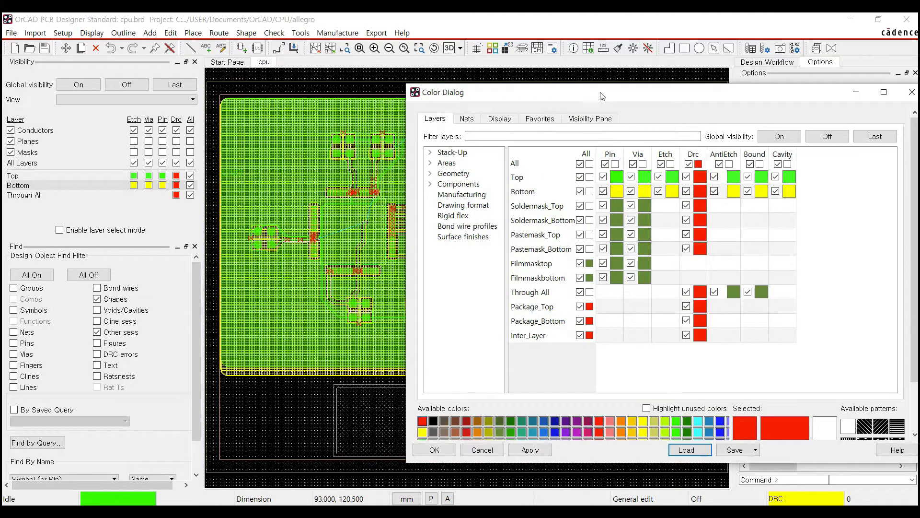
{"action": "left_click_drag", "start_coordinate": [598, 99], "coordinate": [408, 85]}
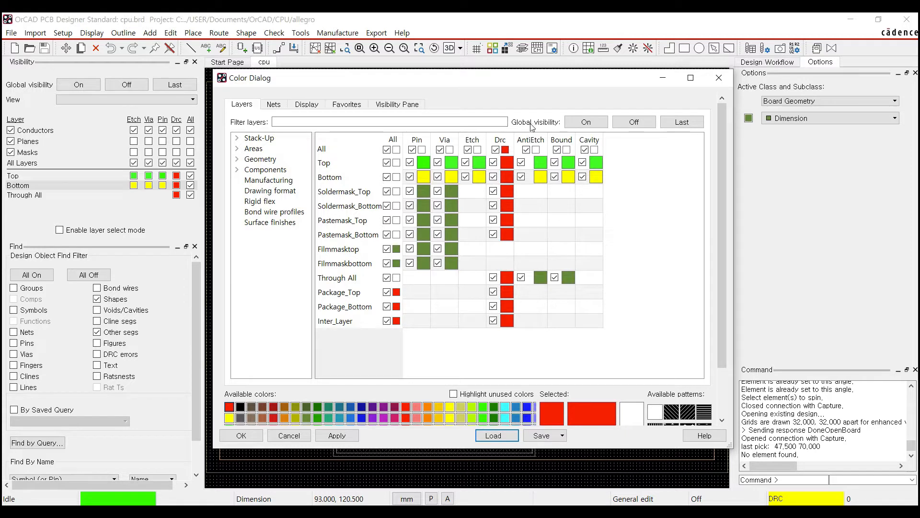
{"action": "left_click", "coordinate": [632, 122]}
{"action": "left_click_drag", "start_coordinate": [490, 85], "coordinate": [767, 67]}
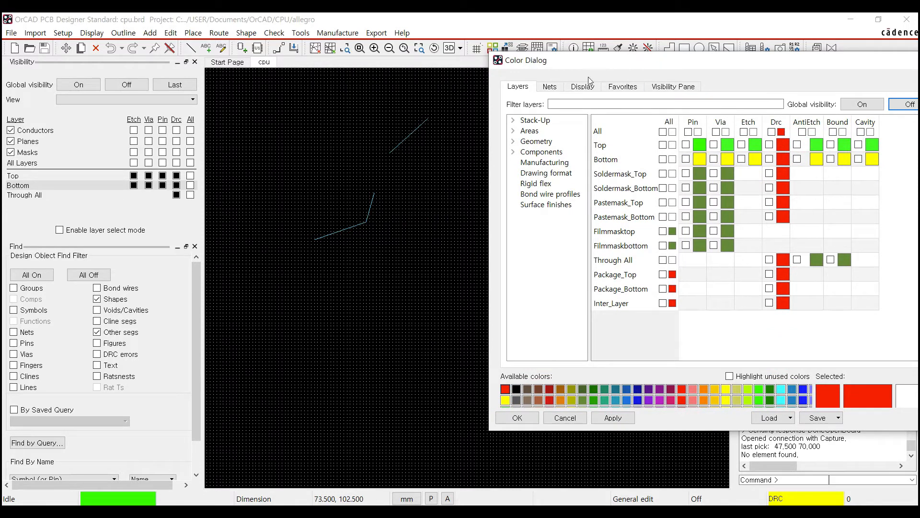
Step: Make the component RefDes text visible on the Silkscreen_Bottom and Silkscreen_Top layers
{"action": "left_click", "coordinate": [542, 153]}
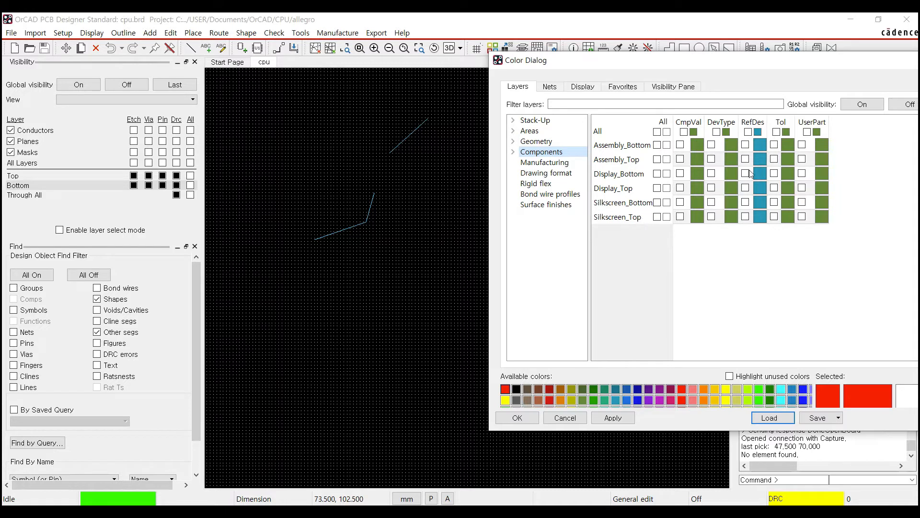
{"action": "left_click", "coordinate": [746, 203]}
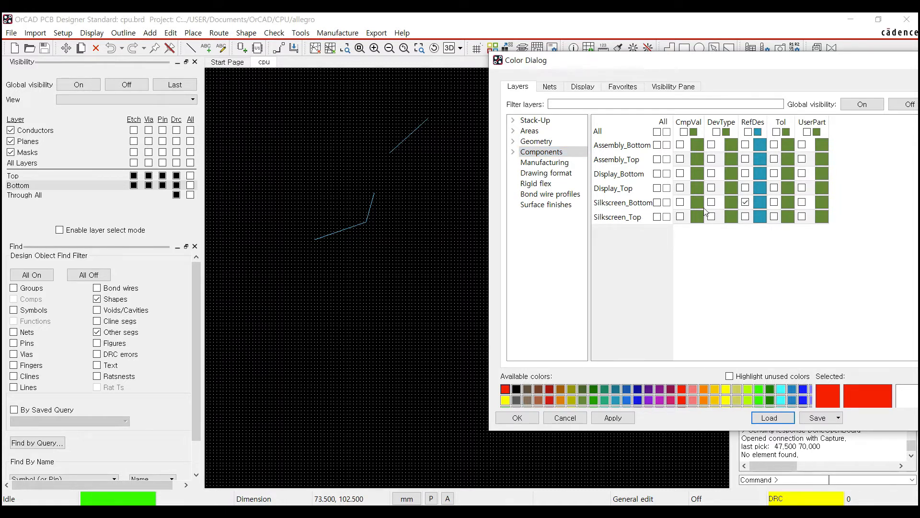
{"action": "left_click", "coordinate": [746, 217]}
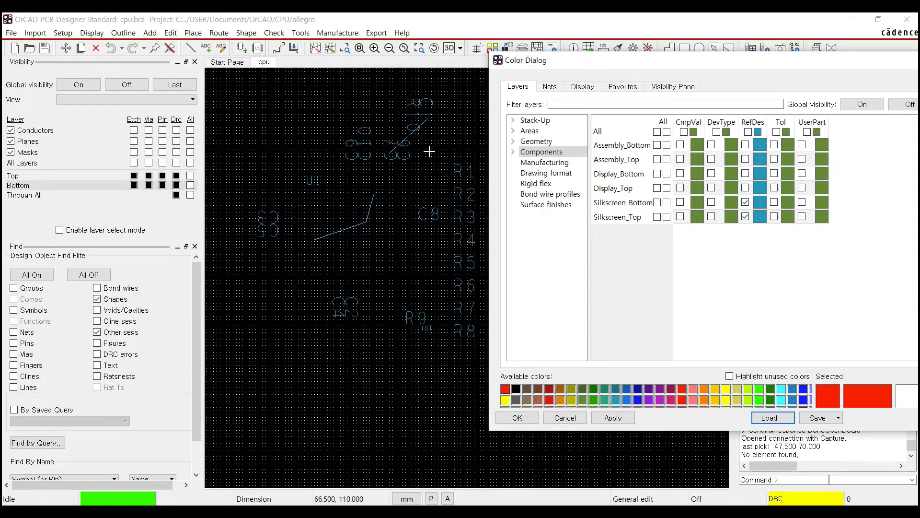
Step: Show the Silkscreen_Bottom and Silkscreen_Top geometry layers for both package and board geometry
{"action": "left_click", "coordinate": [528, 142]}
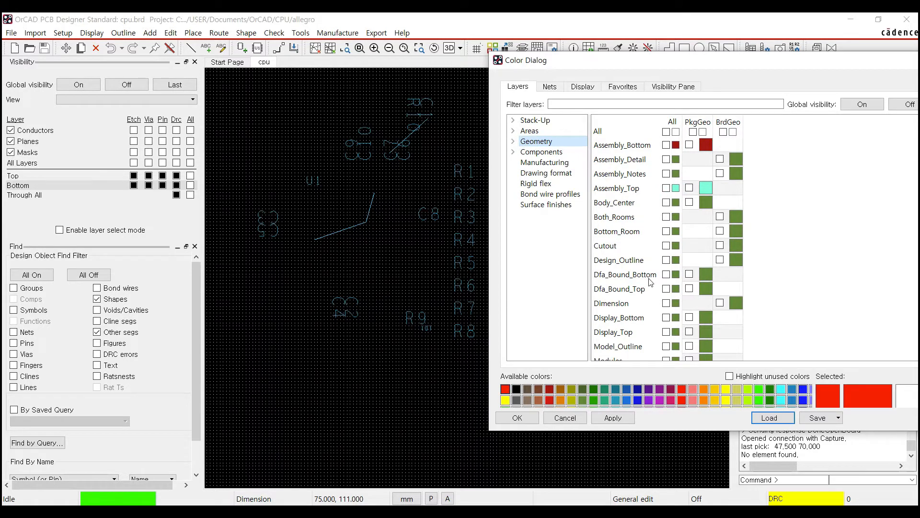
{"action": "scroll", "coordinate": [651, 282], "scroll_direction": "down", "scroll_amount": 6}
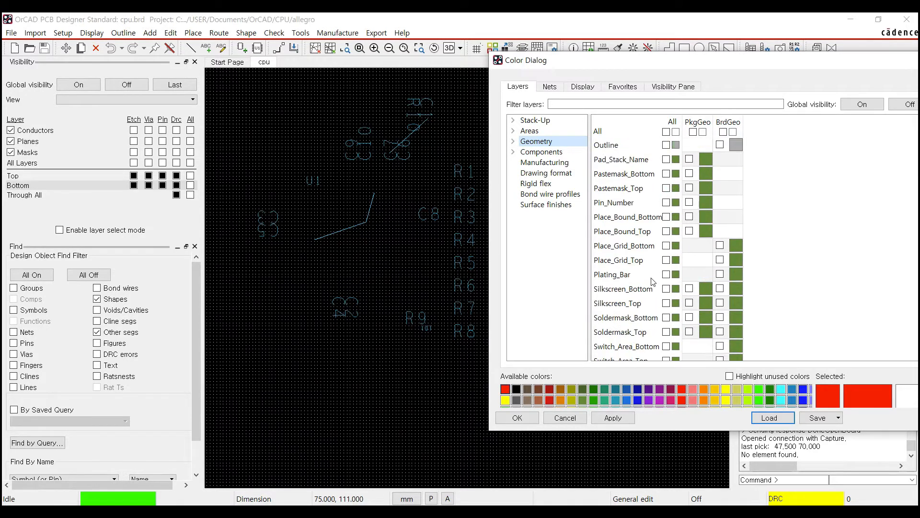
{"action": "scroll", "coordinate": [653, 282], "scroll_direction": "down", "scroll_amount": 2}
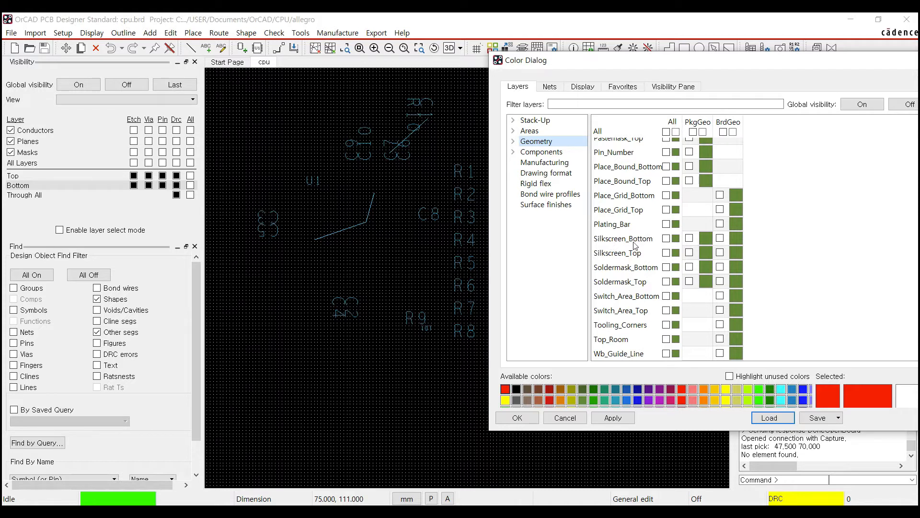
{"action": "left_click", "coordinate": [666, 253]}
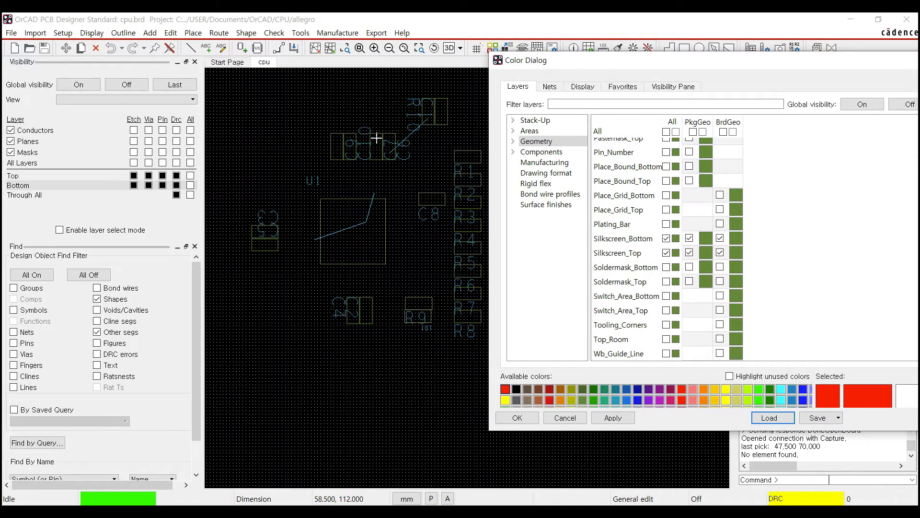
Step: Turn on pin and via visibility for the Top and Bottom layers of the stack-up
{"action": "left_click", "coordinate": [535, 121]}
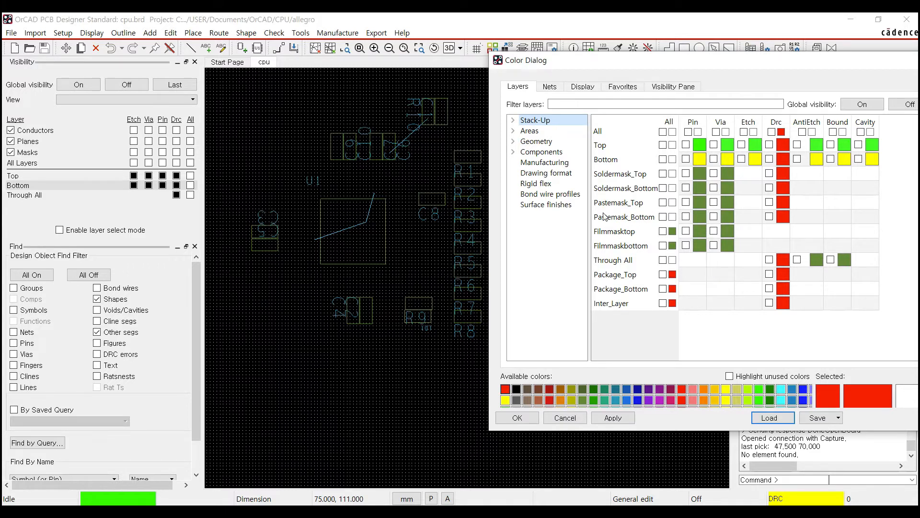
{"action": "left_click", "coordinate": [687, 145]}
{"action": "left_click", "coordinate": [686, 159]}
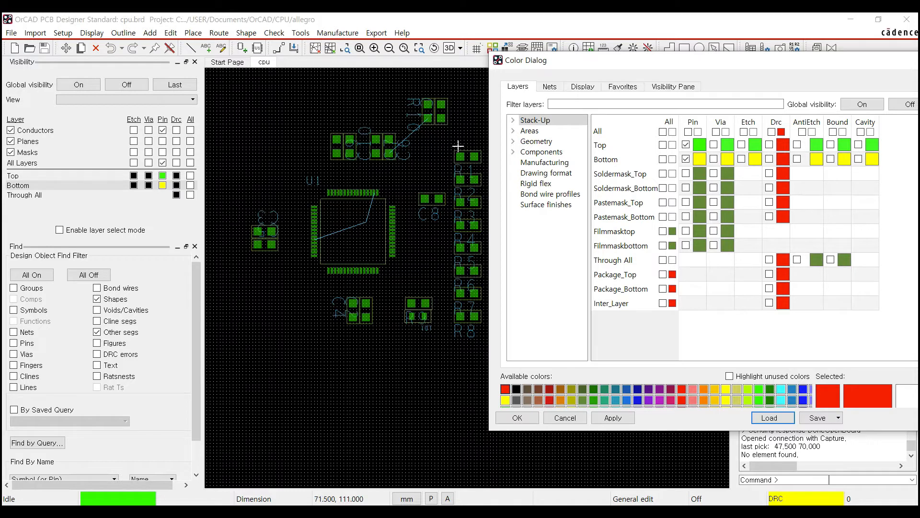
{"action": "left_click", "coordinate": [715, 145]}
{"action": "left_click_drag", "start_coordinate": [731, 67], "coordinate": [608, 64]}
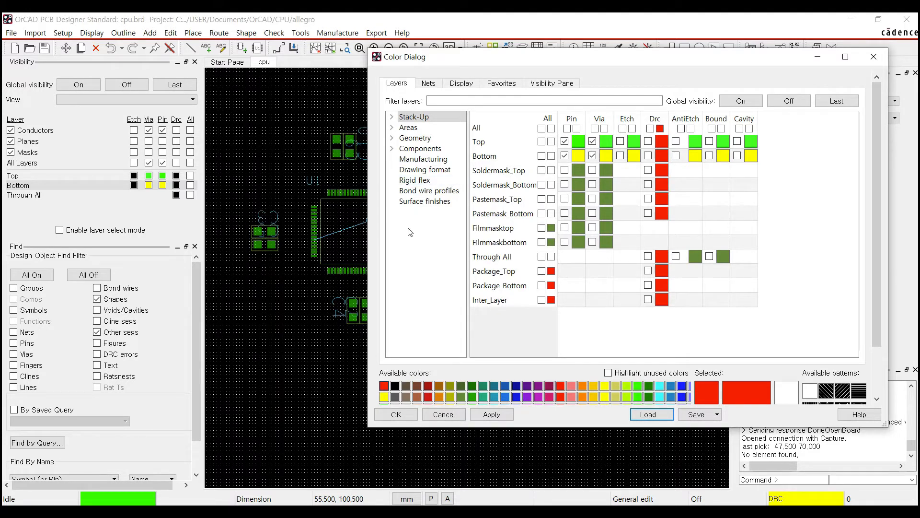
Step: Show the Cutout and Design_Outline board geometry layers and accept the layer color settings
{"action": "left_click", "coordinate": [413, 140]}
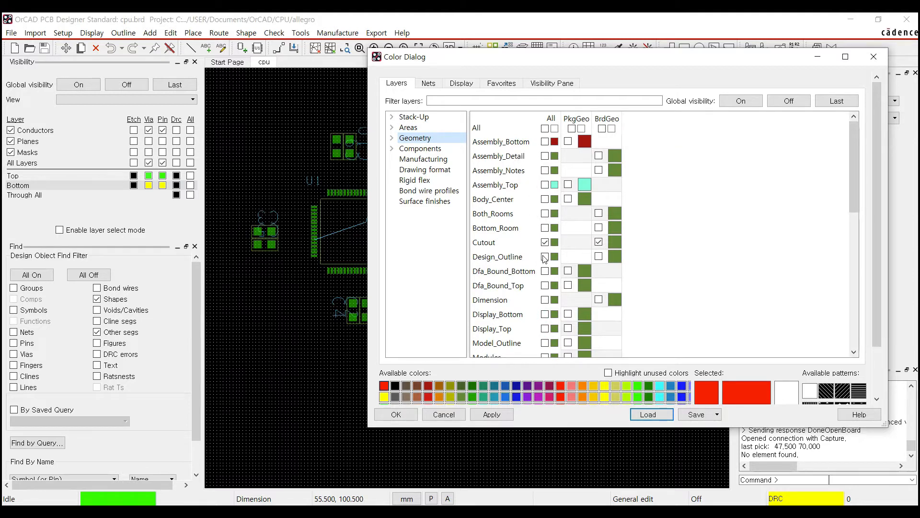
{"action": "left_click", "coordinate": [545, 257]}
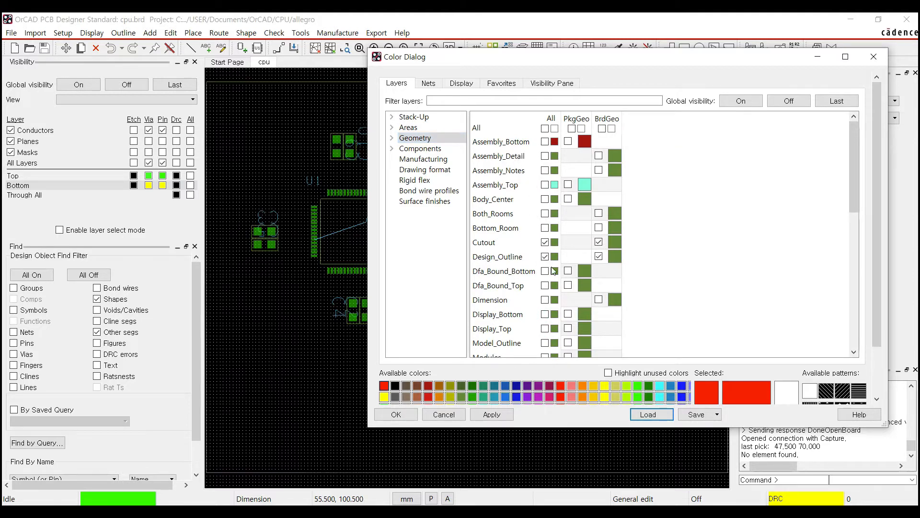
{"action": "left_click", "coordinate": [396, 414]}
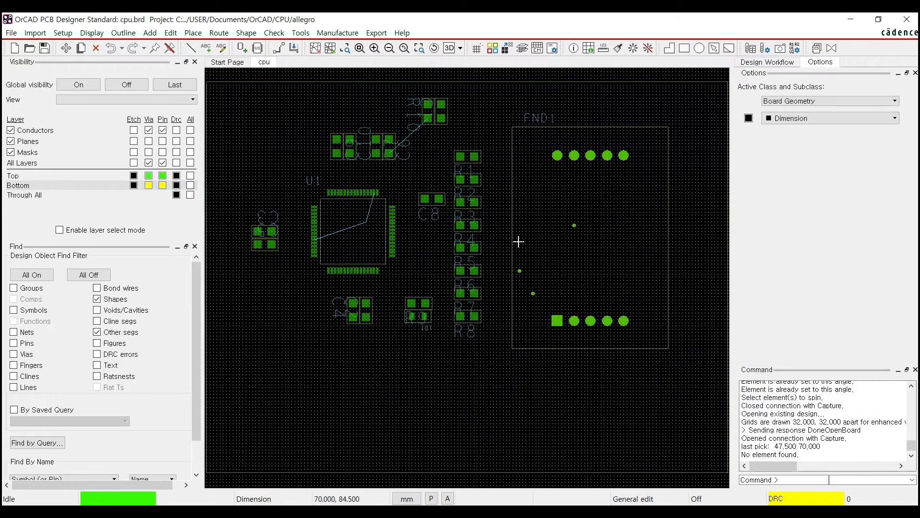
{"action": "scroll", "coordinate": [427, 240], "scroll_direction": "up", "scroll_amount": 1}
{"action": "scroll", "coordinate": [427, 240], "scroll_direction": "down", "scroll_amount": 3}
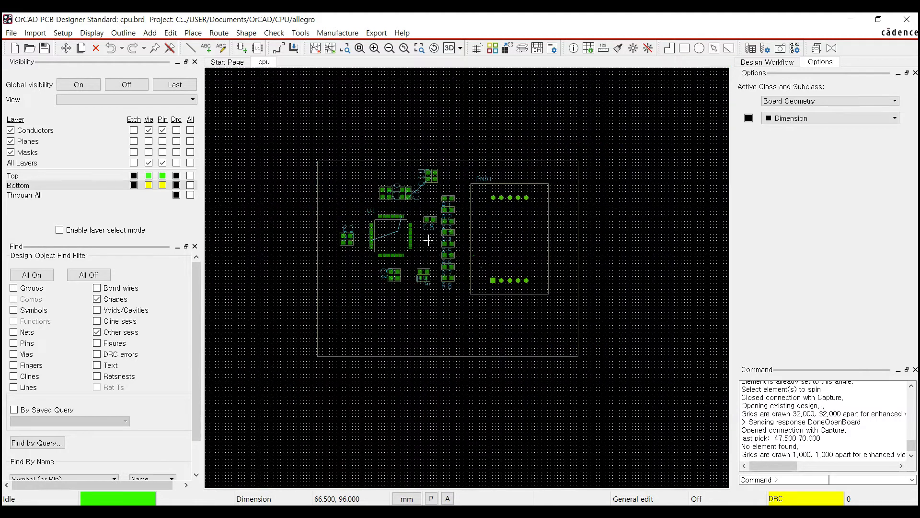
{"action": "scroll", "coordinate": [423, 230], "scroll_direction": "up", "scroll_amount": 1}
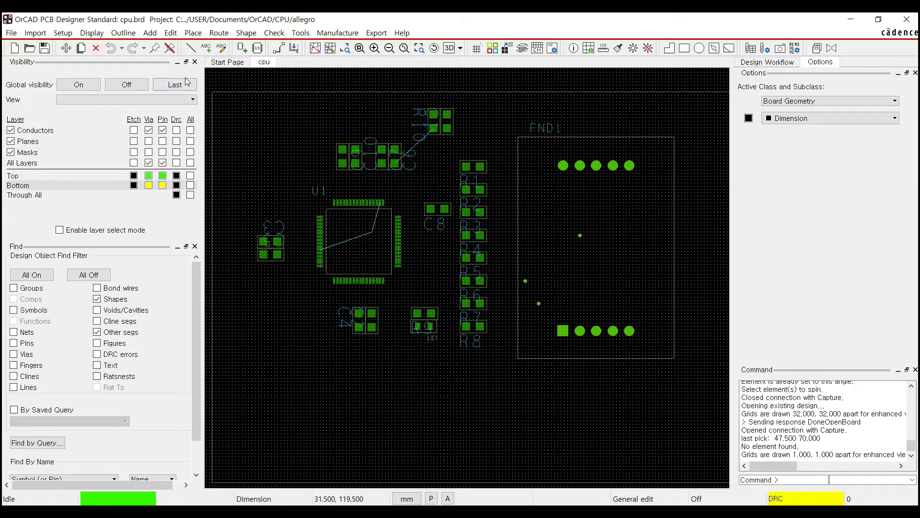
Step: Start Change Objects restricted to text, with class Ref Des and new subclass Silkscreen_Top
{"action": "left_click", "coordinate": [169, 33]}
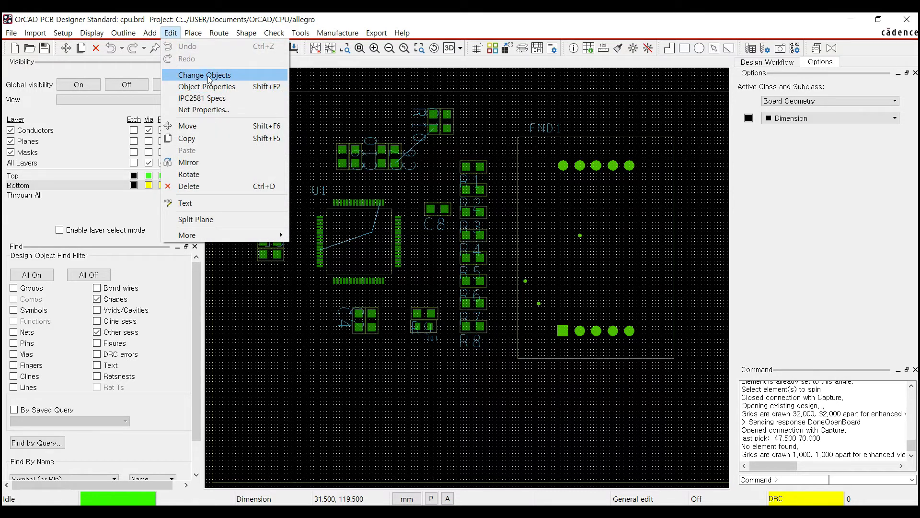
{"action": "left_click", "coordinate": [237, 76]}
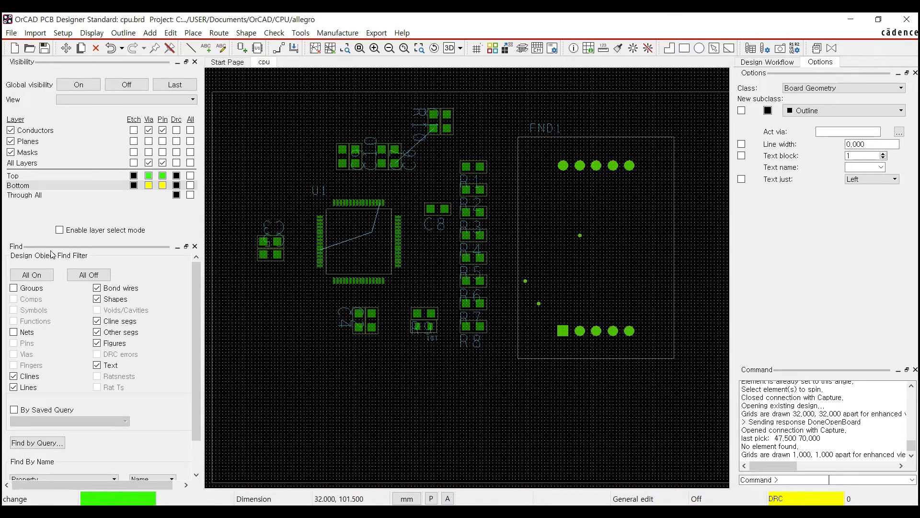
{"action": "left_click", "coordinate": [88, 278]}
{"action": "left_click", "coordinate": [819, 90]}
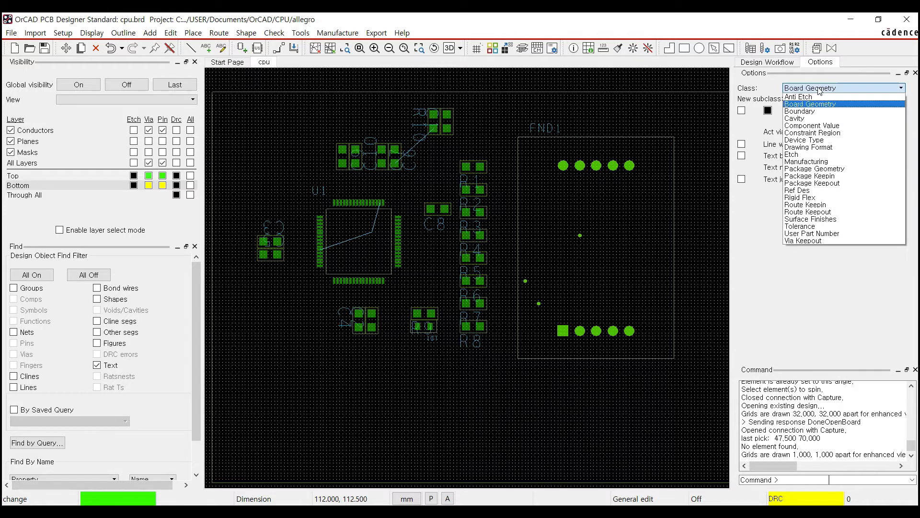
{"action": "left_click", "coordinate": [792, 190]}
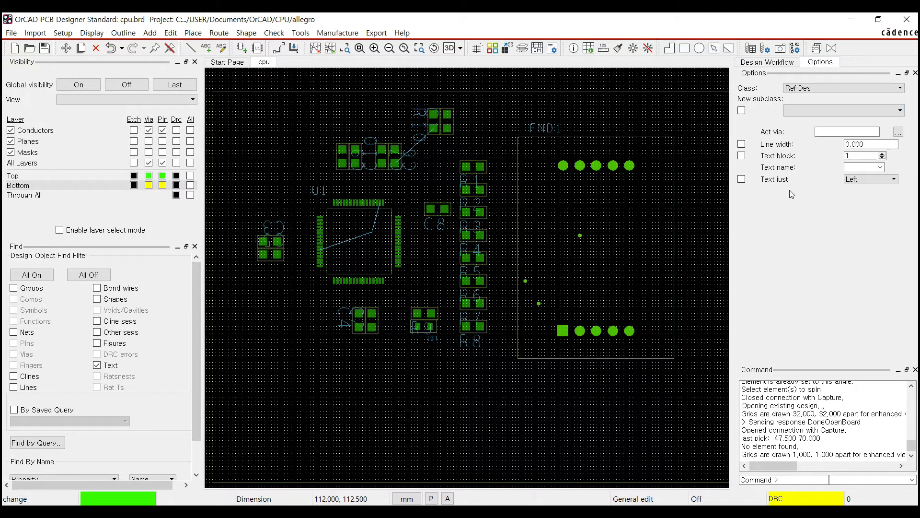
{"action": "left_click", "coordinate": [818, 110]}
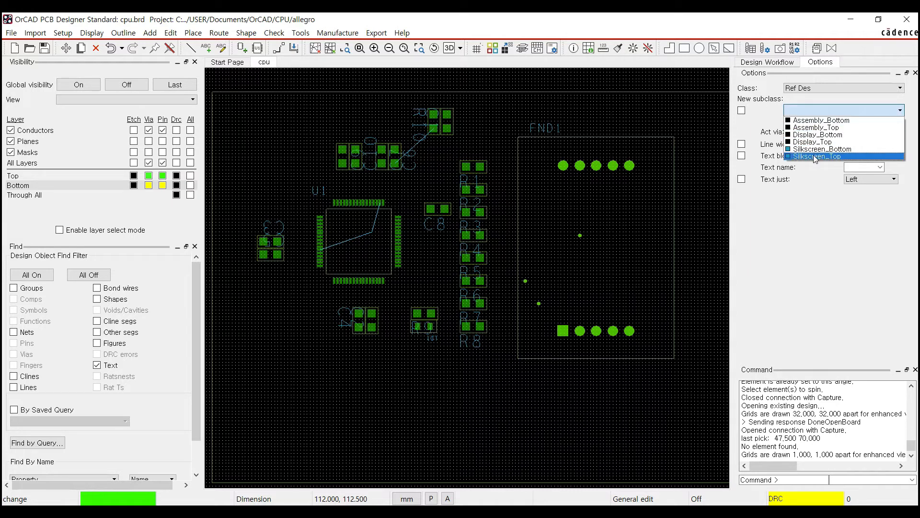
{"action": "left_click", "coordinate": [815, 156]}
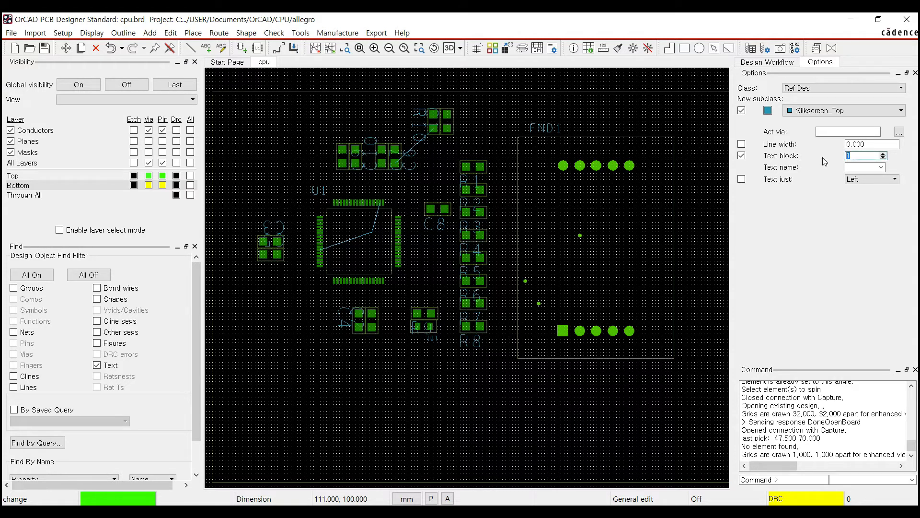
Step: Set the replacement text block to 3 and the line width to 0.2, with both options enabled
{"action": "type", "text": "4"}
{"action": "type", "text": "3"}
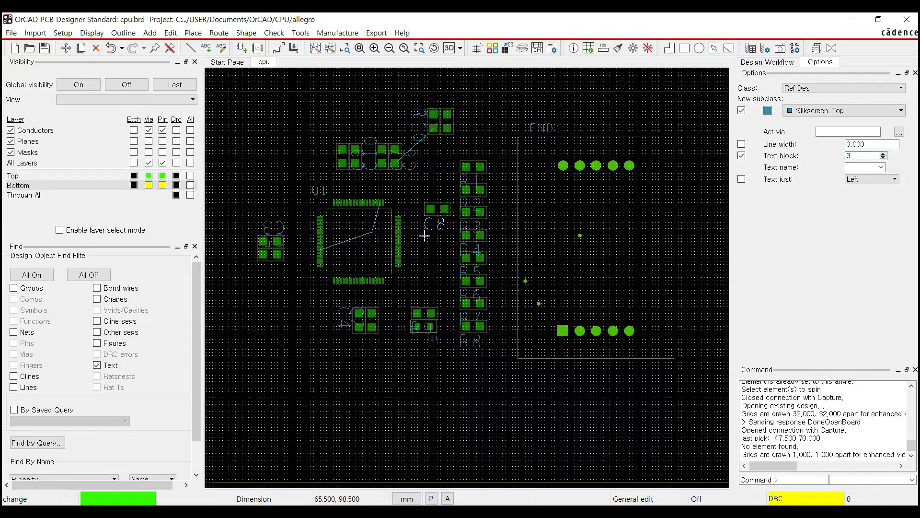
{"action": "left_click", "coordinate": [871, 143]}
{"action": "left_click", "coordinate": [877, 142]}
{"action": "type", "text": "0.2"}
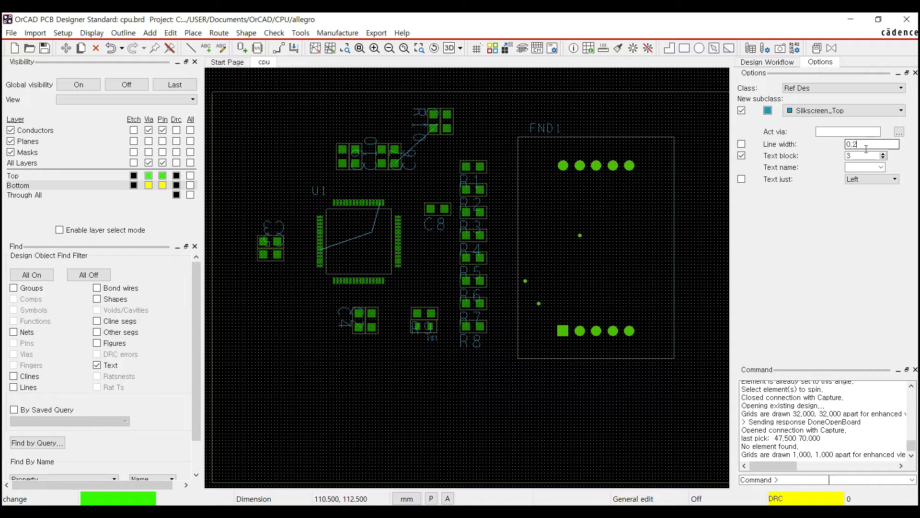
{"action": "left_click", "coordinate": [858, 155]}
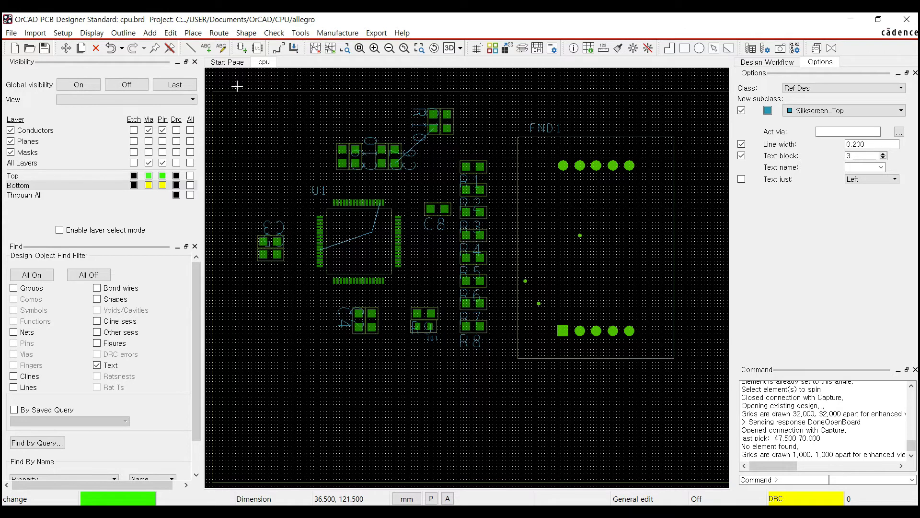
Step: Apply the text changes to the reference designators of all placed components with one selection window, and finish the change command
{"action": "left_click_drag", "start_coordinate": [237, 86], "coordinate": [585, 396]}
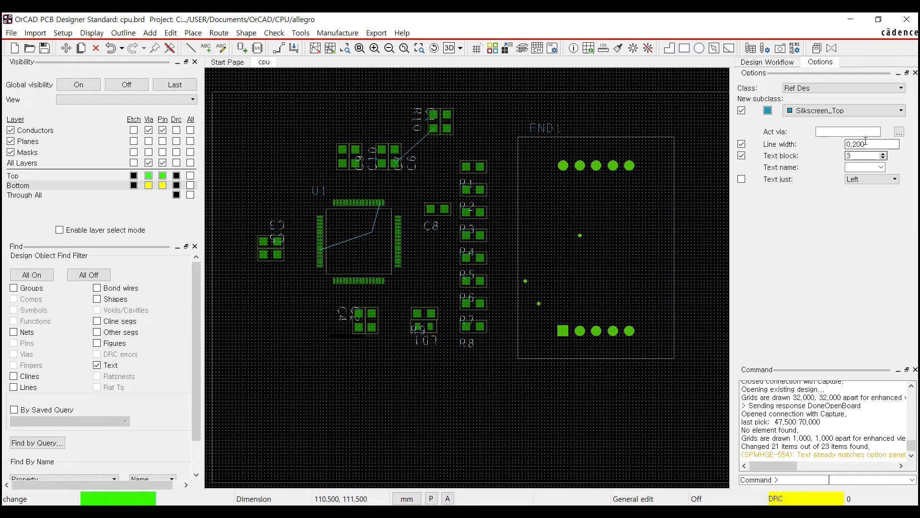
{"action": "scroll", "coordinate": [468, 211], "scroll_direction": "up", "scroll_amount": 4}
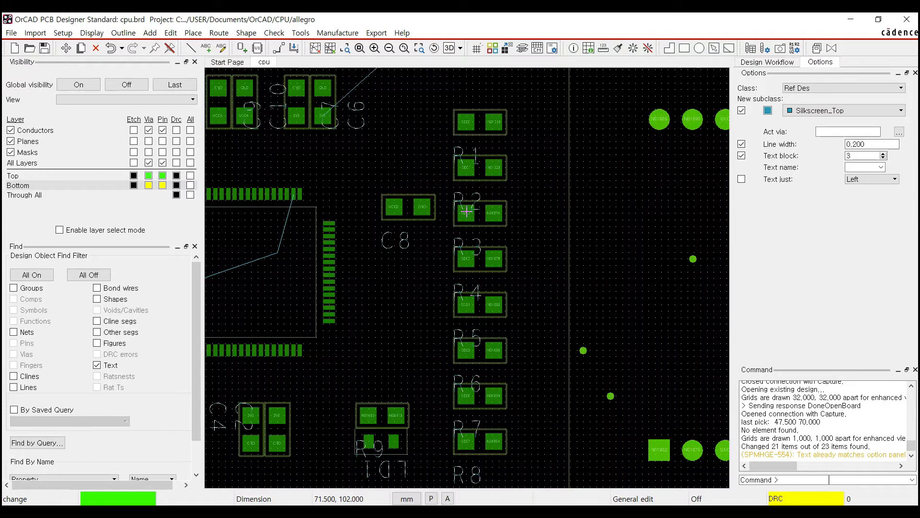
{"action": "scroll", "coordinate": [467, 210], "scroll_direction": "up", "scroll_amount": 3}
{"action": "scroll", "coordinate": [467, 211], "scroll_direction": "down", "scroll_amount": 6}
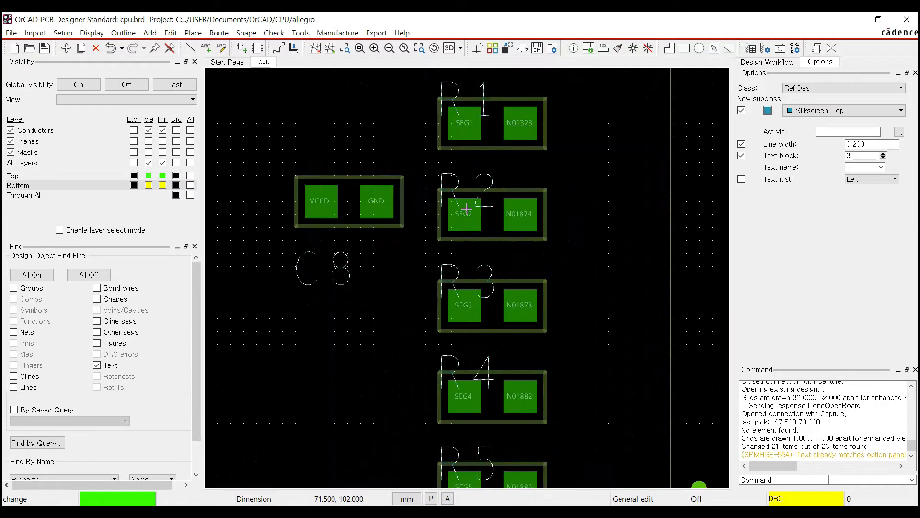
{"action": "scroll", "coordinate": [467, 209], "scroll_direction": "up", "scroll_amount": 2}
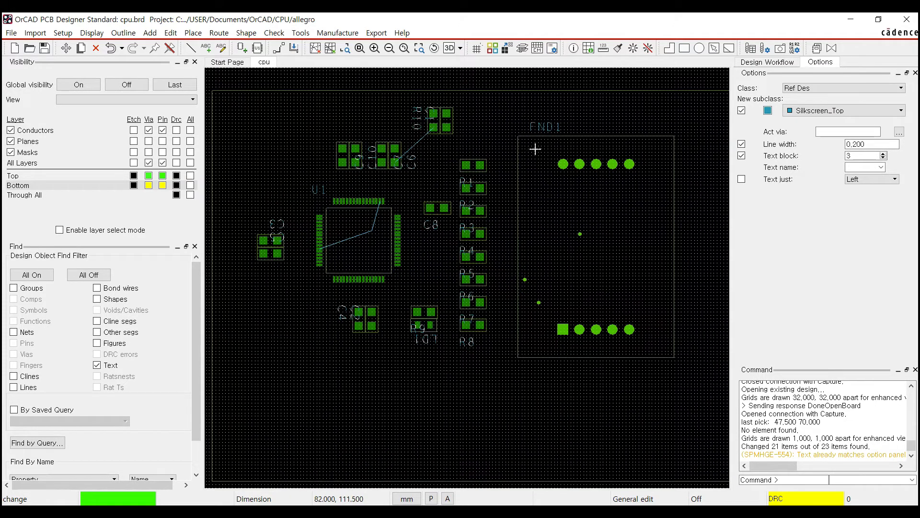
{"action": "right_click", "coordinate": [495, 125]}
{"action": "left_click", "coordinate": [520, 126]}
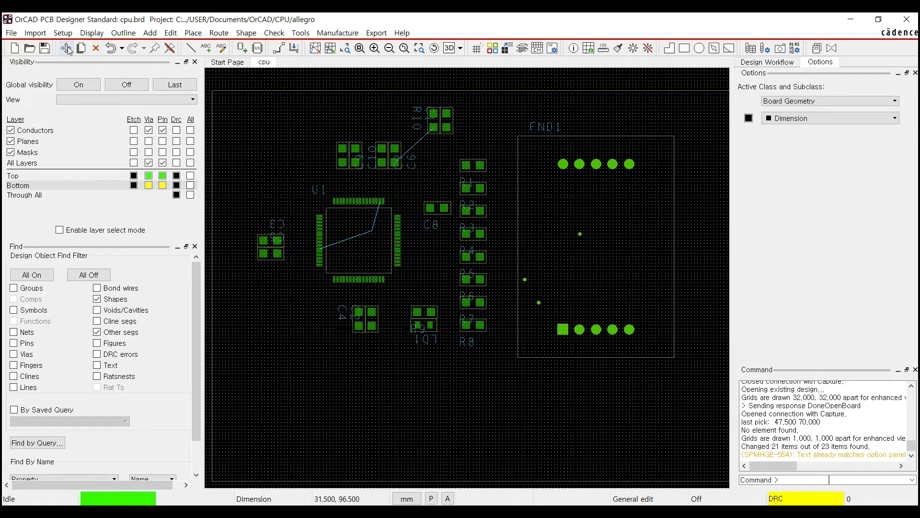
Step: Move only the C4 designator text, rotated to 0 degrees, to just below its capacitor and finish the move
{"action": "left_click", "coordinate": [171, 33]}
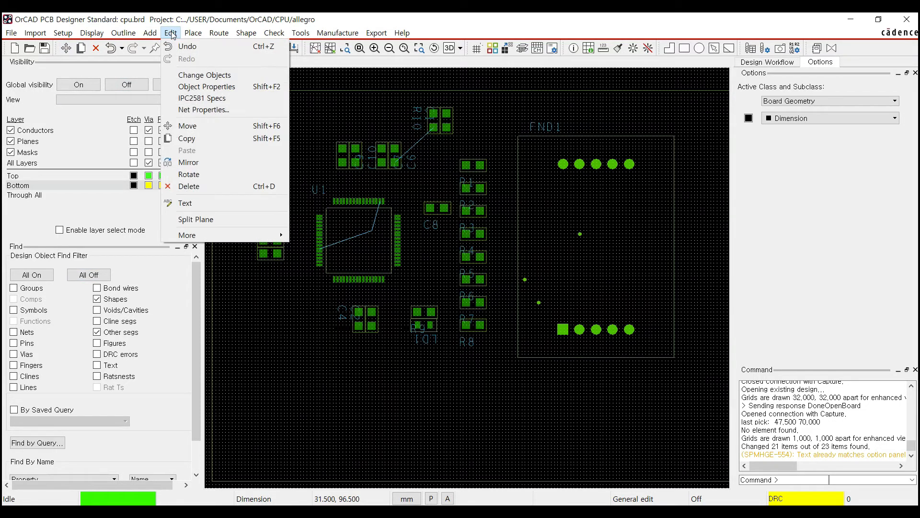
{"action": "left_click", "coordinate": [207, 125]}
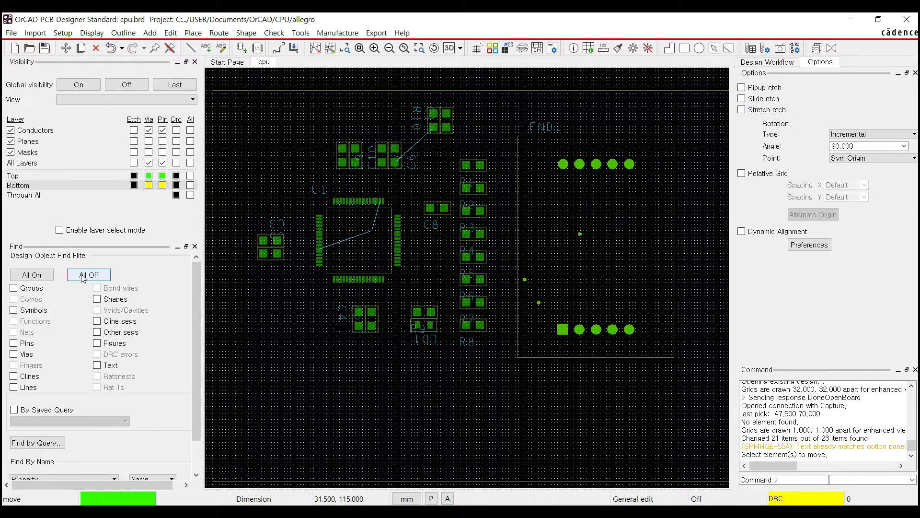
{"action": "left_click", "coordinate": [96, 367]}
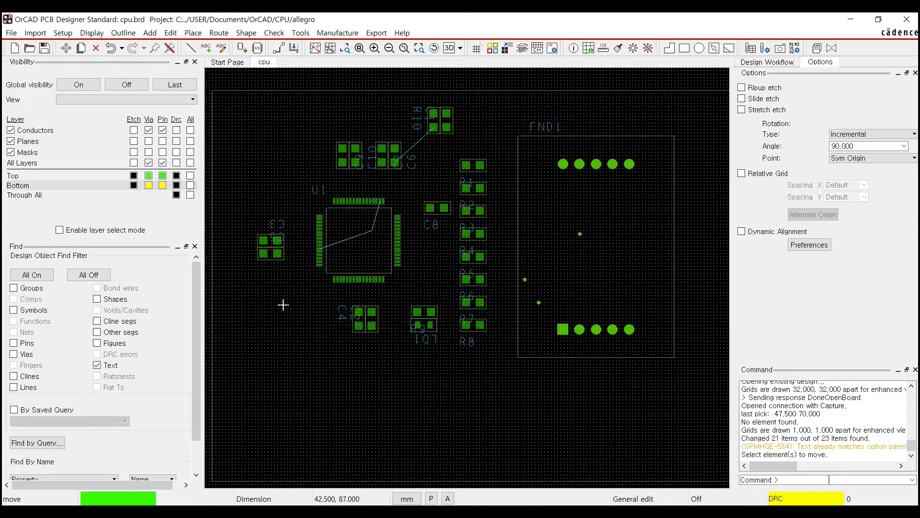
{"action": "left_click", "coordinate": [341, 313]}
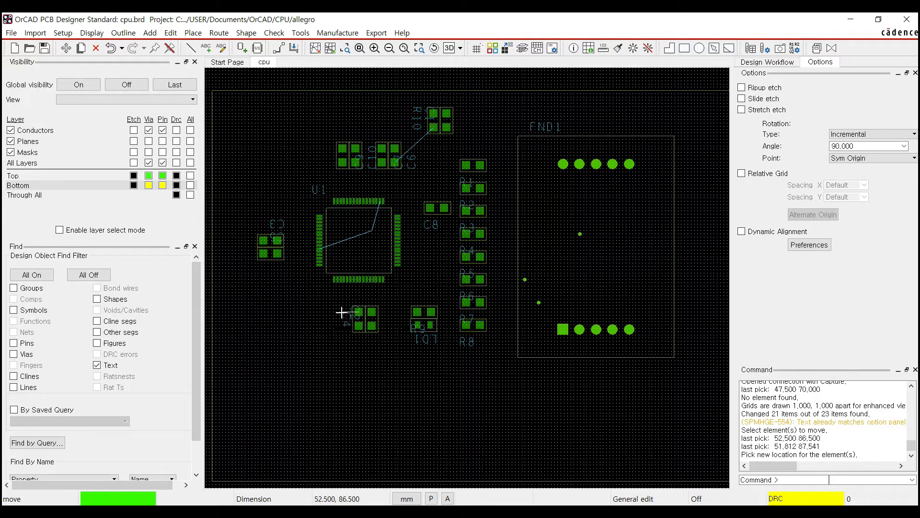
{"action": "right_click", "coordinate": [298, 292]}
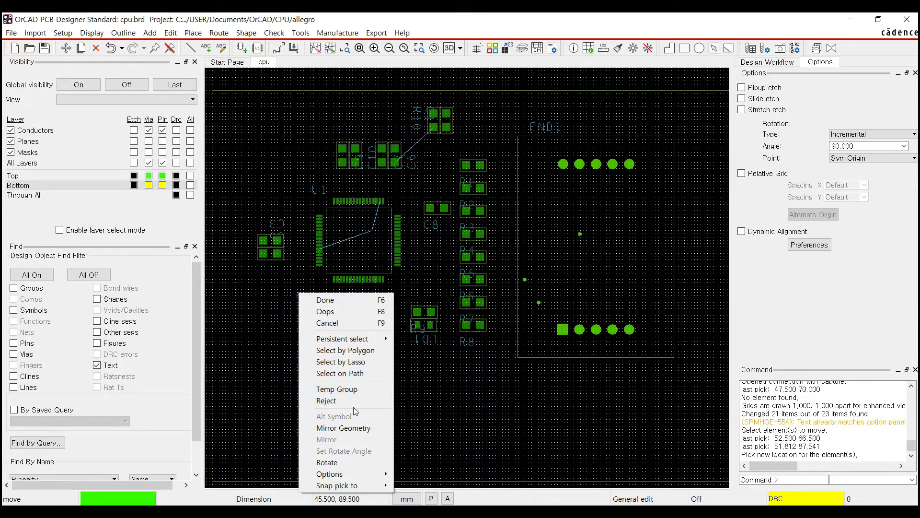
{"action": "left_click", "coordinate": [352, 462]}
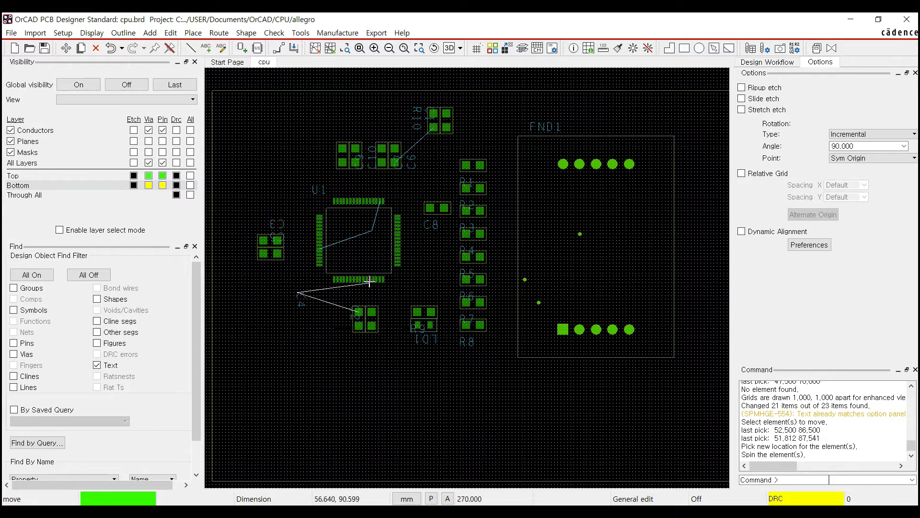
{"action": "left_click", "coordinate": [300, 289]}
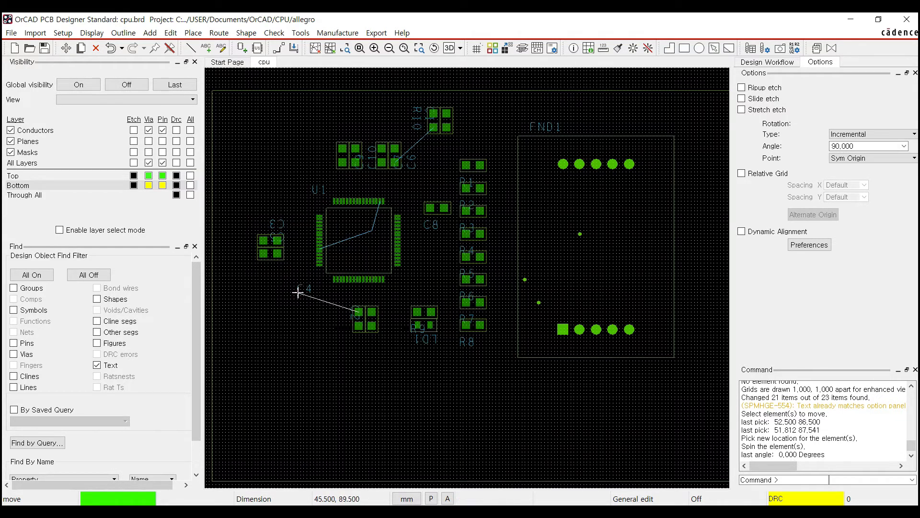
{"action": "left_click", "coordinate": [344, 345]}
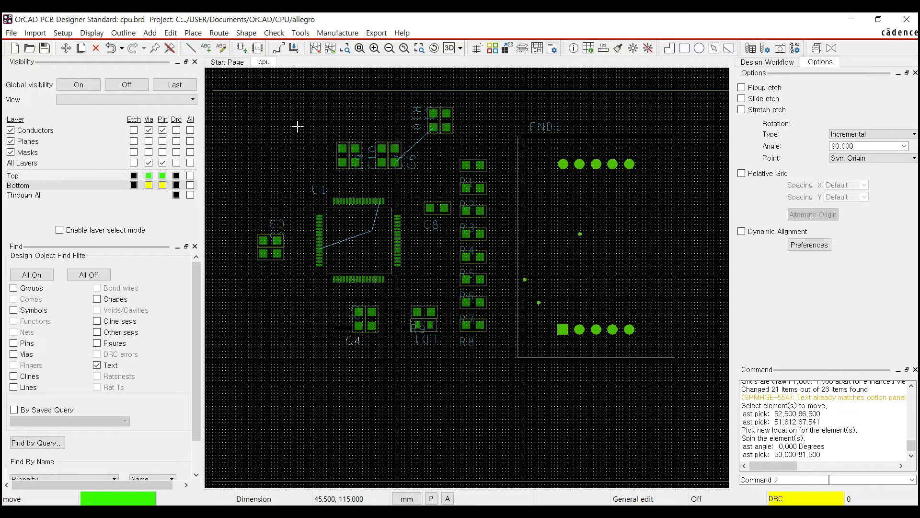
{"action": "right_click", "coordinate": [275, 108]}
{"action": "left_click", "coordinate": [280, 113]}
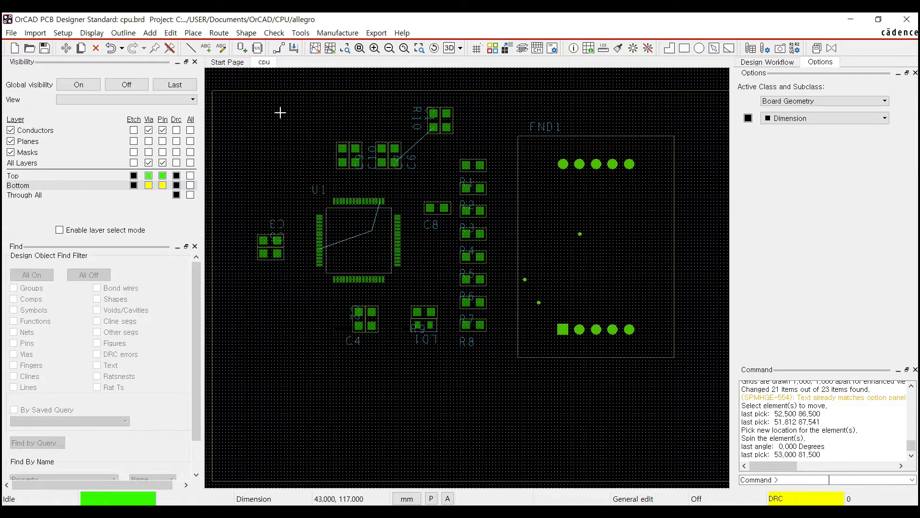
Step: Rotate all reference designator texts on the board to an absolute angle of 0, with only text selectable
{"action": "left_click", "coordinate": [168, 33]}
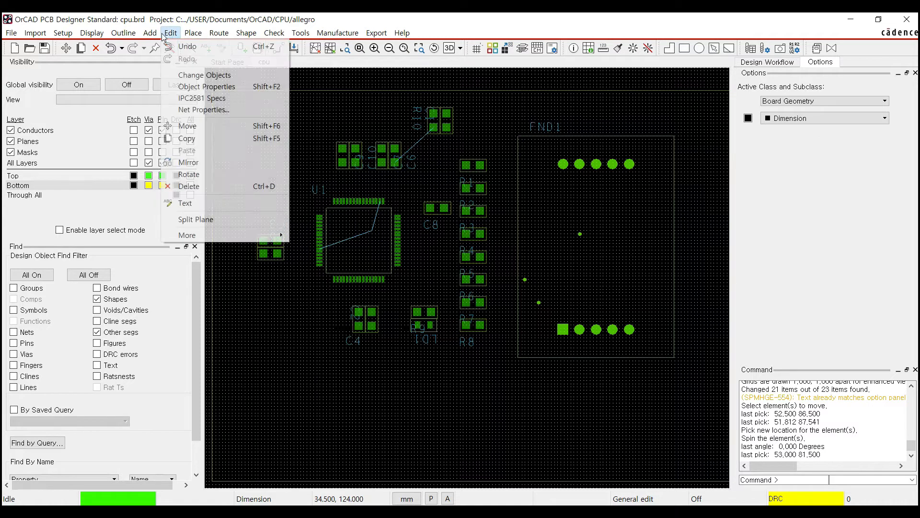
{"action": "left_click", "coordinate": [203, 174]}
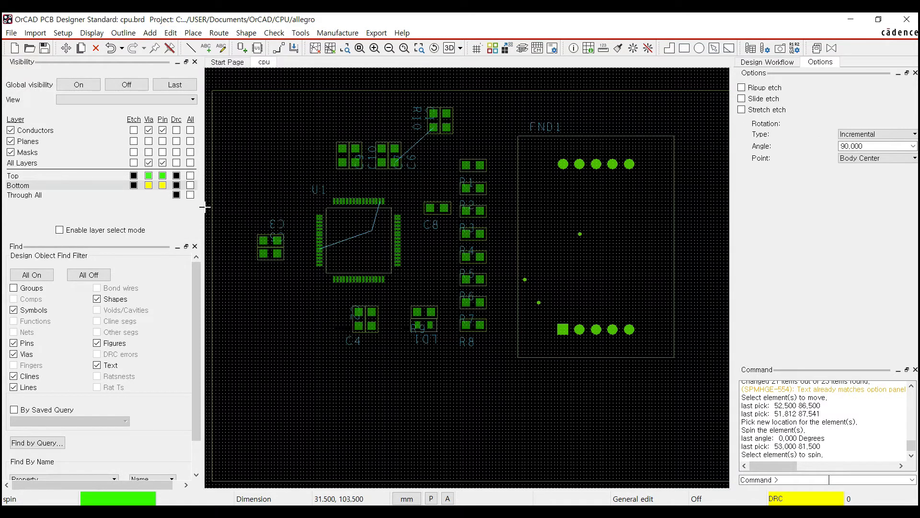
{"action": "left_click", "coordinate": [89, 274]}
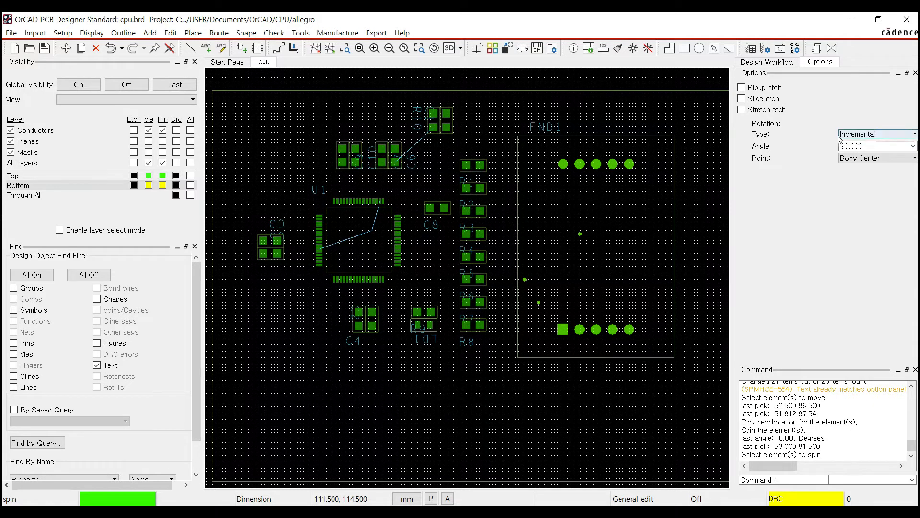
{"action": "left_click", "coordinate": [884, 137]}
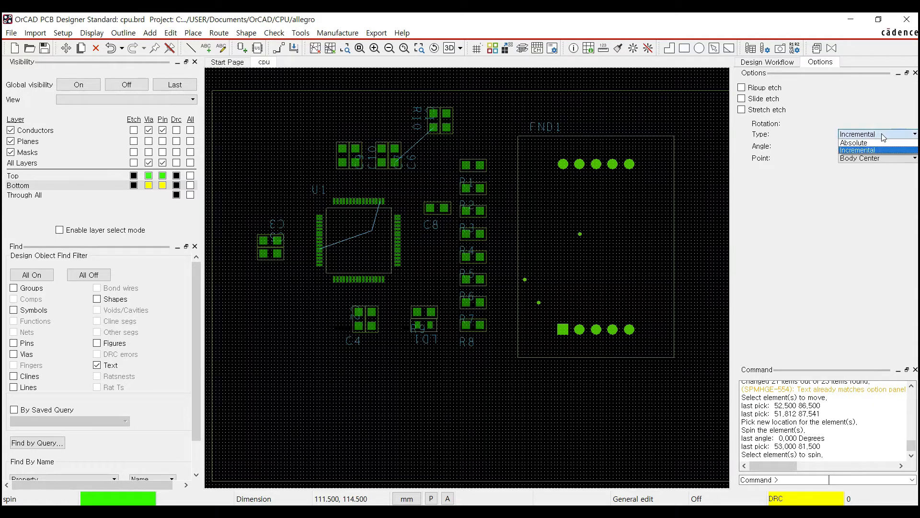
{"action": "left_click", "coordinate": [872, 142]}
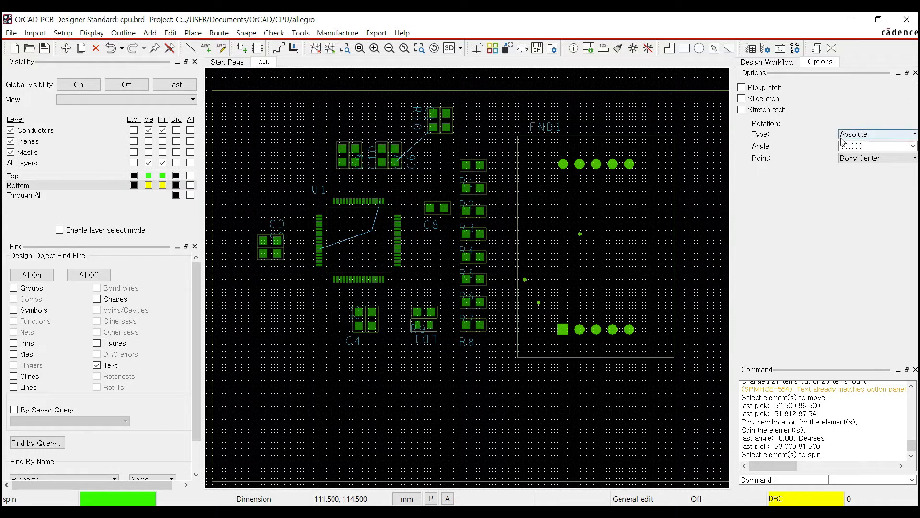
{"action": "left_click", "coordinate": [869, 146]}
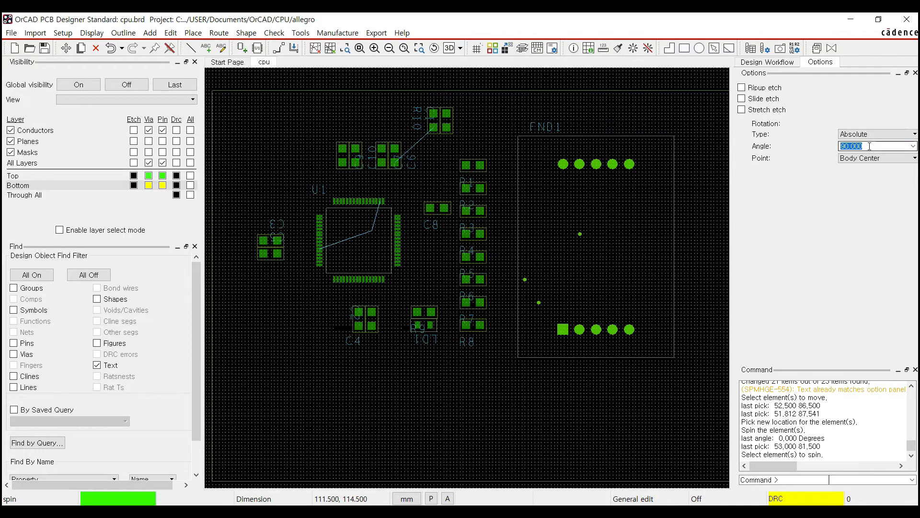
{"action": "type", "text": "0"}
{"action": "key", "text": "Return"}
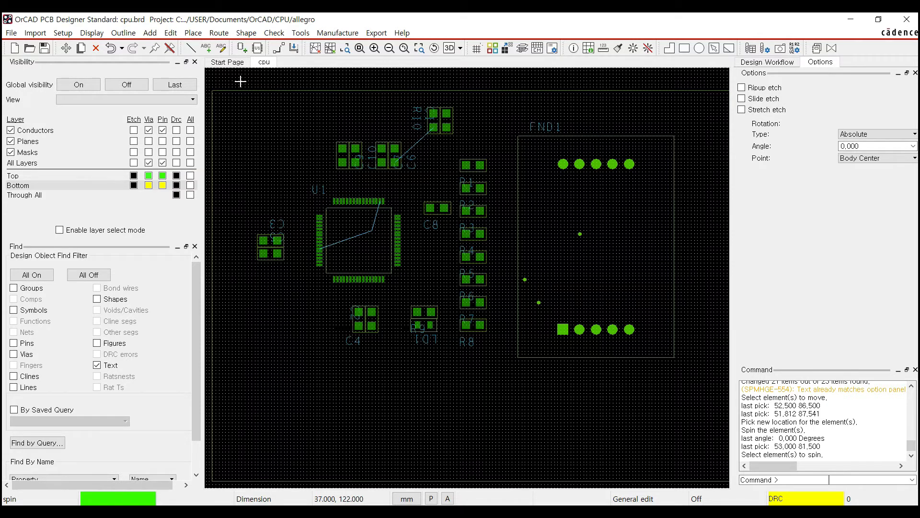
{"action": "left_click_drag", "start_coordinate": [240, 82], "coordinate": [500, 311]}
{"action": "left_click_drag", "start_coordinate": [564, 375], "coordinate": [596, 399]}
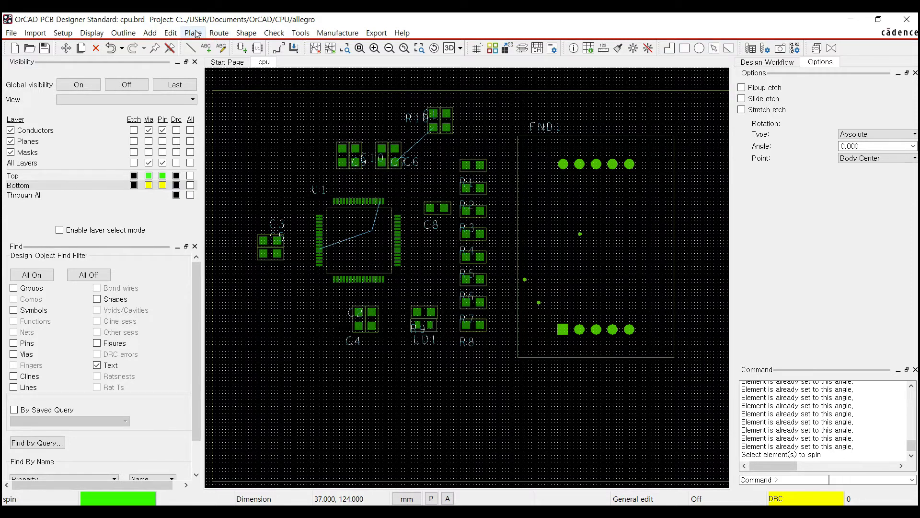
Step: Start moving text and place the U1 designator just above the chip's upper-left corner
{"action": "left_click", "coordinate": [174, 36]}
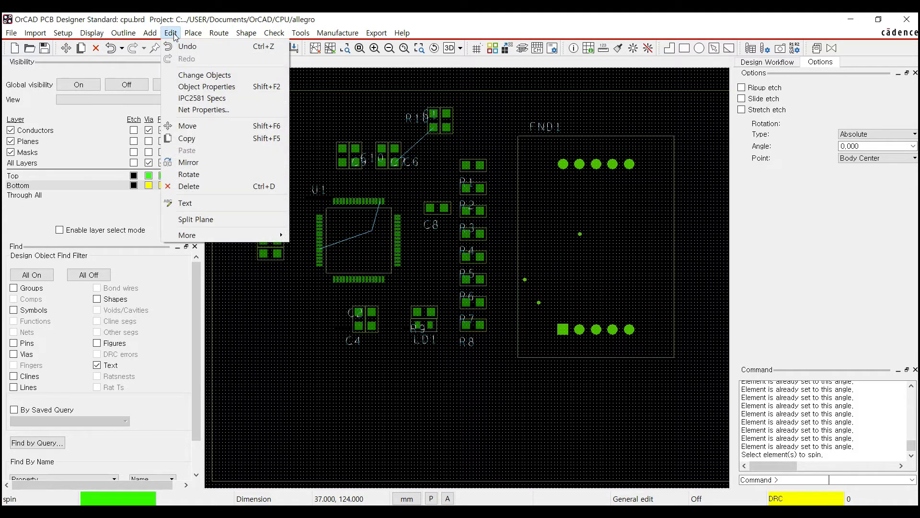
{"action": "left_click", "coordinate": [207, 125]}
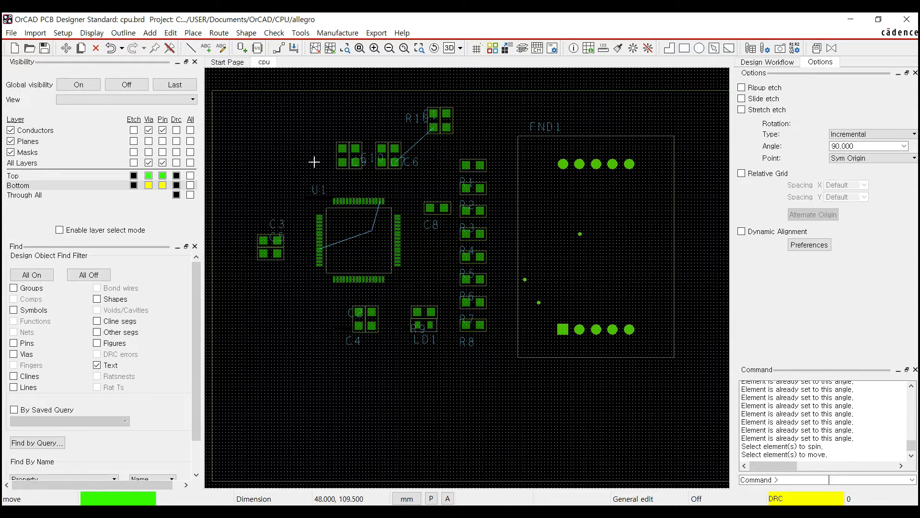
{"action": "left_click", "coordinate": [315, 188]}
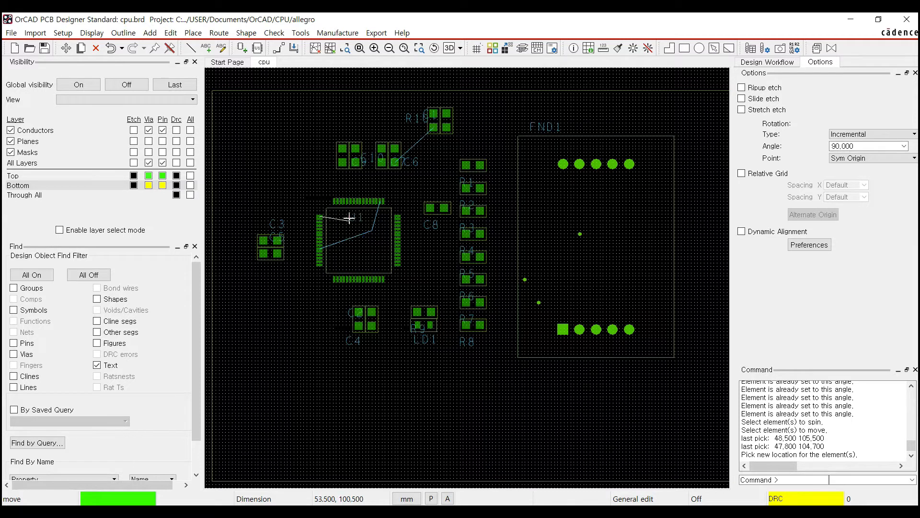
{"action": "left_click", "coordinate": [319, 192]}
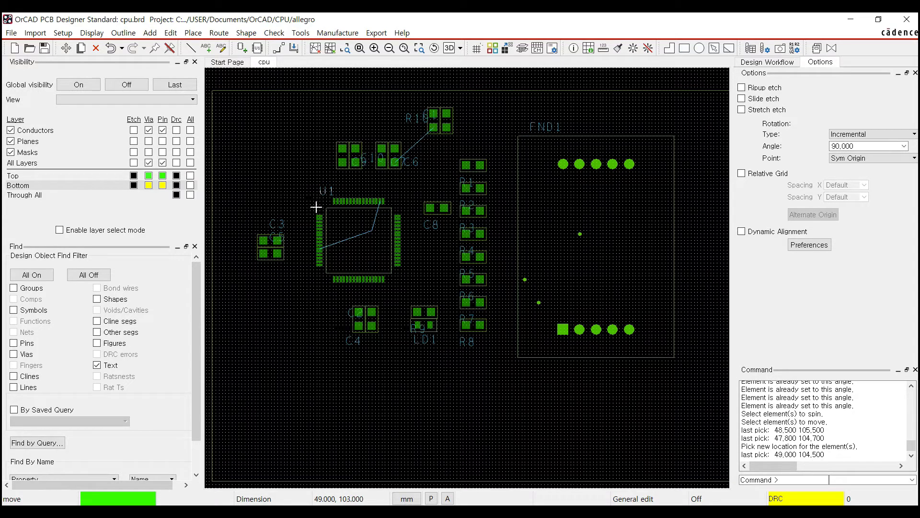
Step: Move the C3 and C5 designators to the left of their capacitors and C2 below its capacitor, beside C4
{"action": "left_click", "coordinate": [278, 223]}
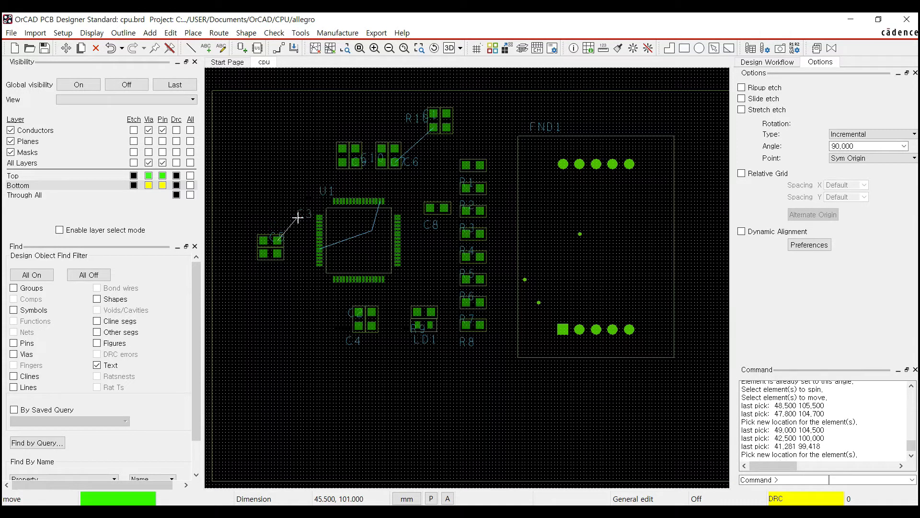
{"action": "left_click", "coordinate": [239, 244]}
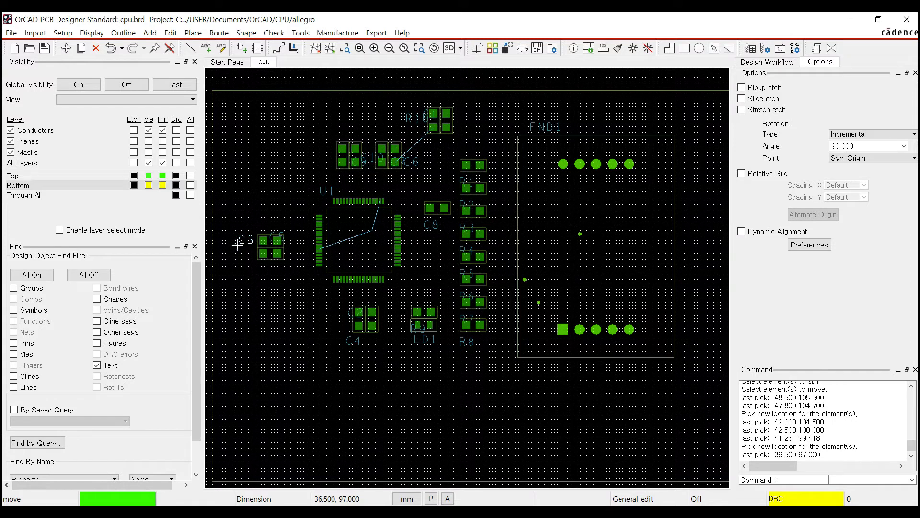
{"action": "left_click", "coordinate": [281, 238]}
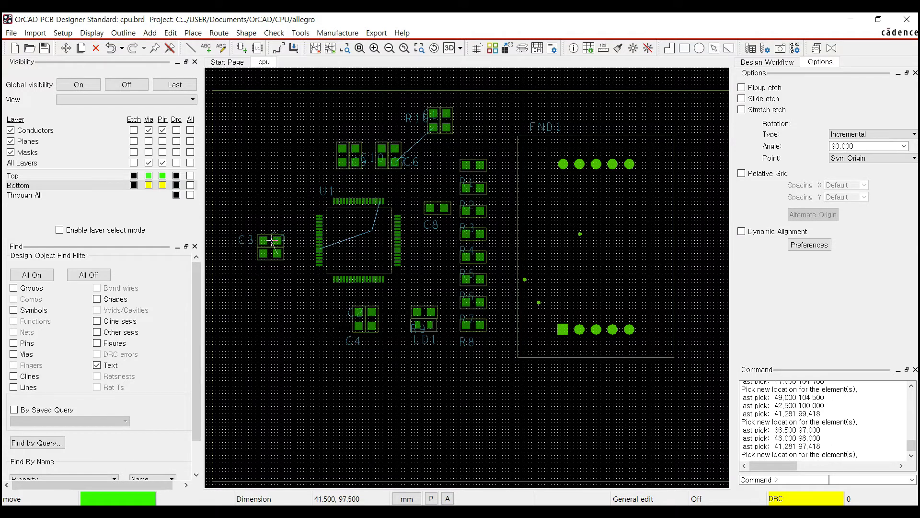
{"action": "left_click", "coordinate": [238, 259]}
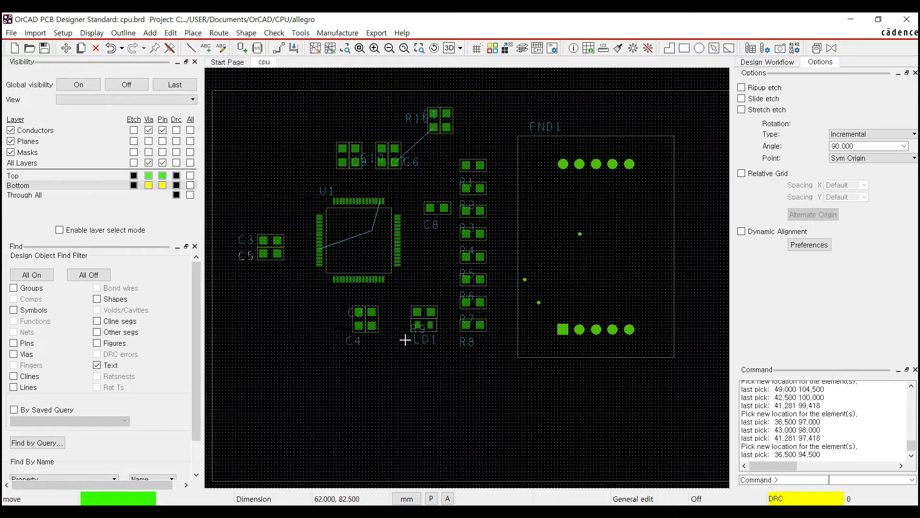
{"action": "left_click", "coordinate": [354, 314]}
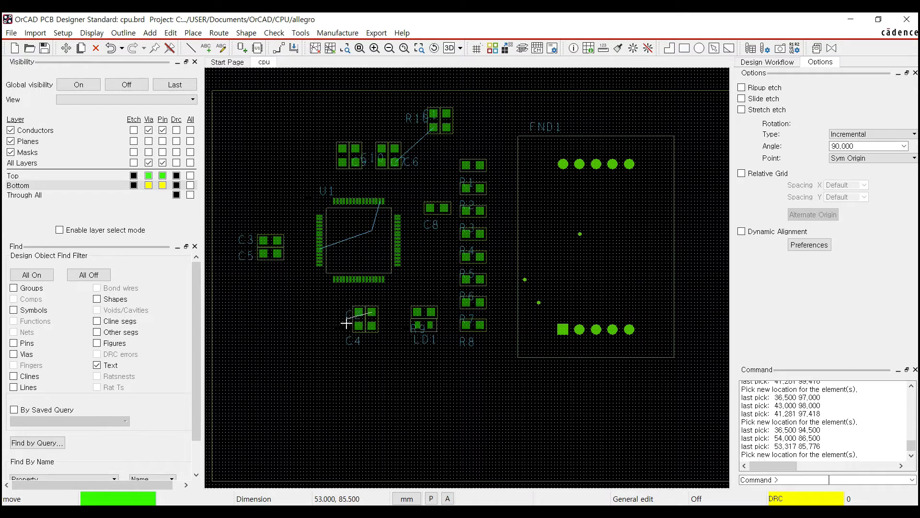
{"action": "left_click", "coordinate": [372, 344]}
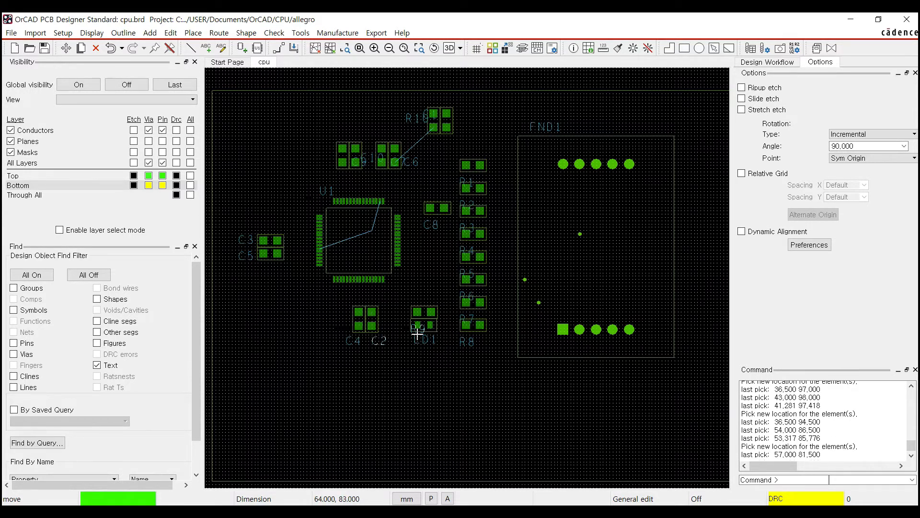
Step: Move the LD1 and R9 designators to the left of their components
{"action": "left_click", "coordinate": [420, 340]}
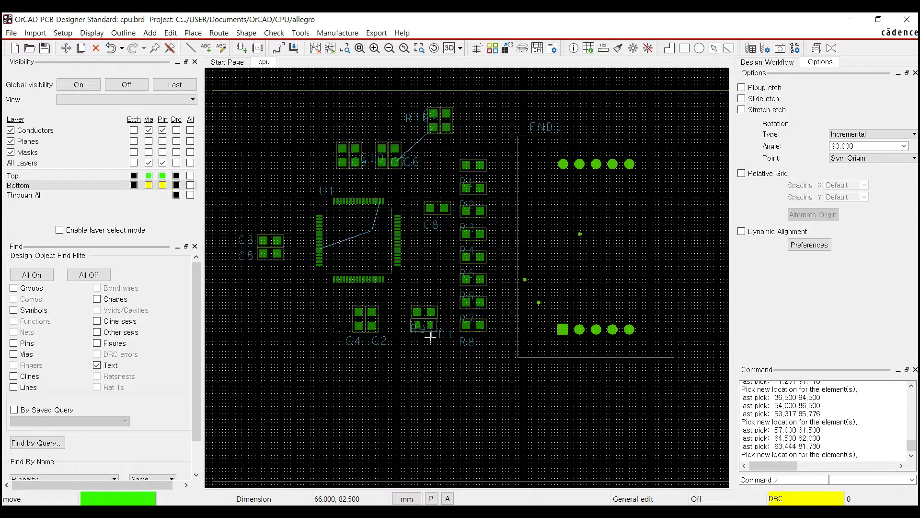
{"action": "left_click", "coordinate": [385, 331]}
{"action": "left_click", "coordinate": [423, 331]}
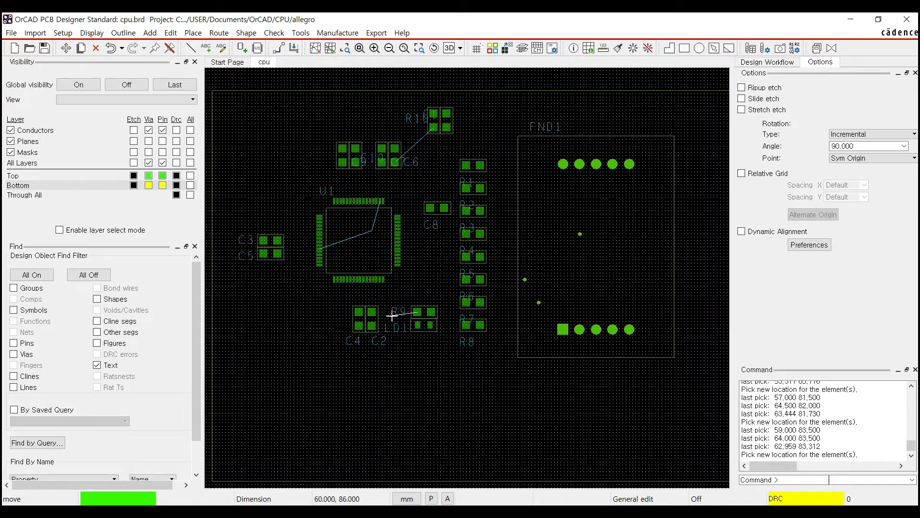
{"action": "left_click", "coordinate": [392, 314]}
Step: Move the R8, R7 and R6 designators to the right of their resistors, in line with each part
{"action": "left_click", "coordinate": [465, 346]}
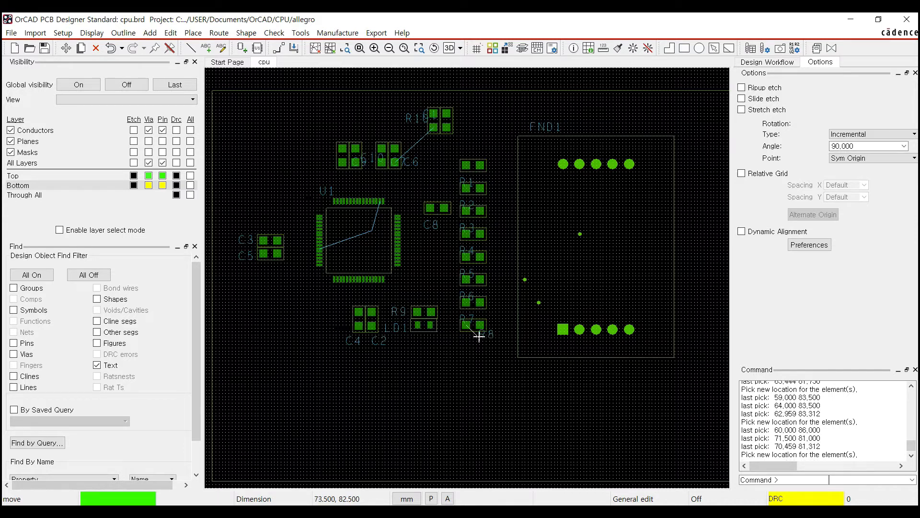
{"action": "left_click", "coordinate": [486, 329]}
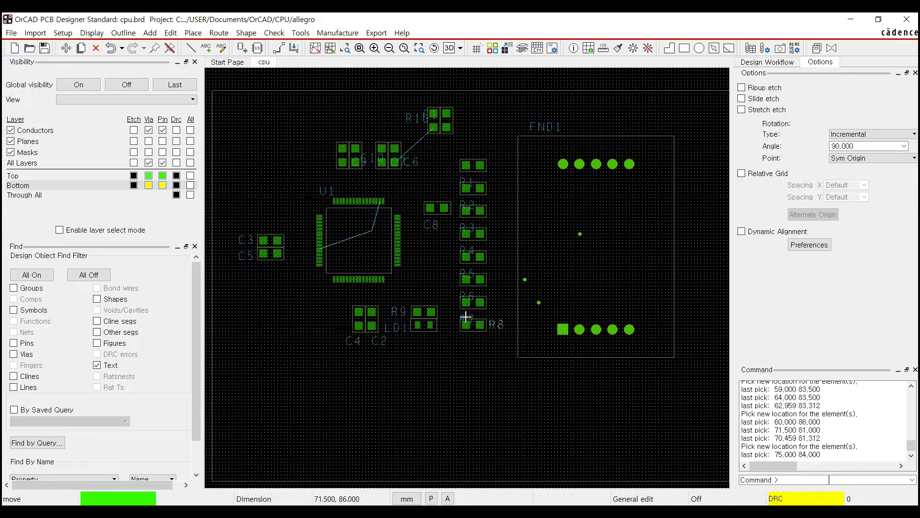
{"action": "left_click", "coordinate": [467, 317]}
{"action": "left_click", "coordinate": [486, 306]}
{"action": "left_click", "coordinate": [467, 296]}
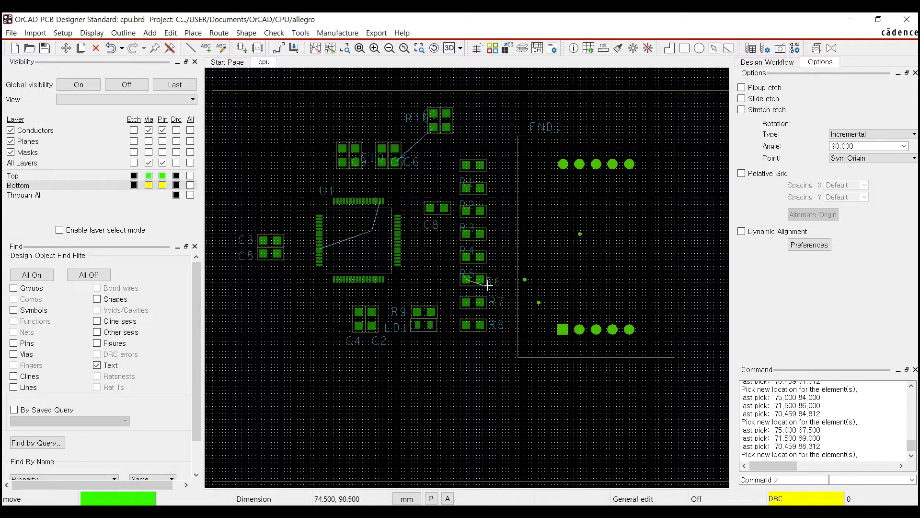
{"action": "left_click", "coordinate": [490, 282]}
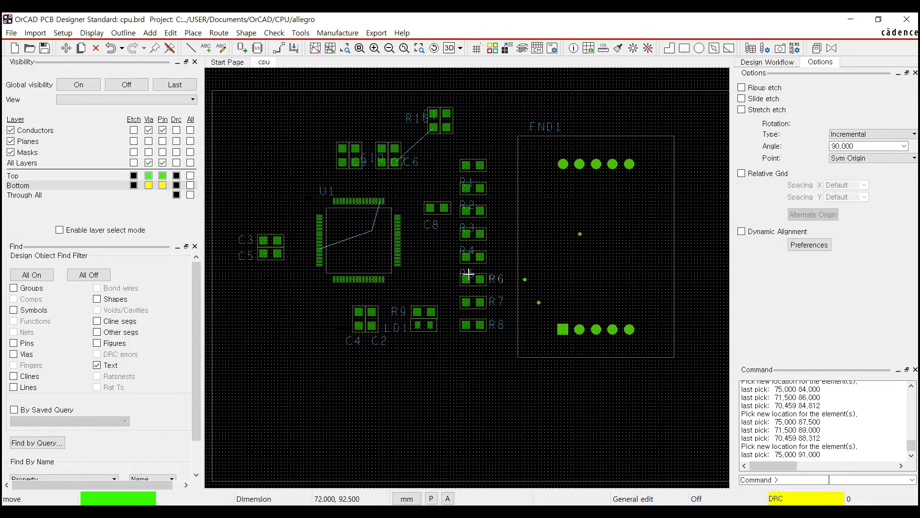
Step: Move the R5, R4, R3, R2 and R1 designators to the right of their resistors, in line with each part
{"action": "left_click", "coordinate": [469, 273]}
{"action": "left_click", "coordinate": [489, 259]}
{"action": "left_click", "coordinate": [464, 249]}
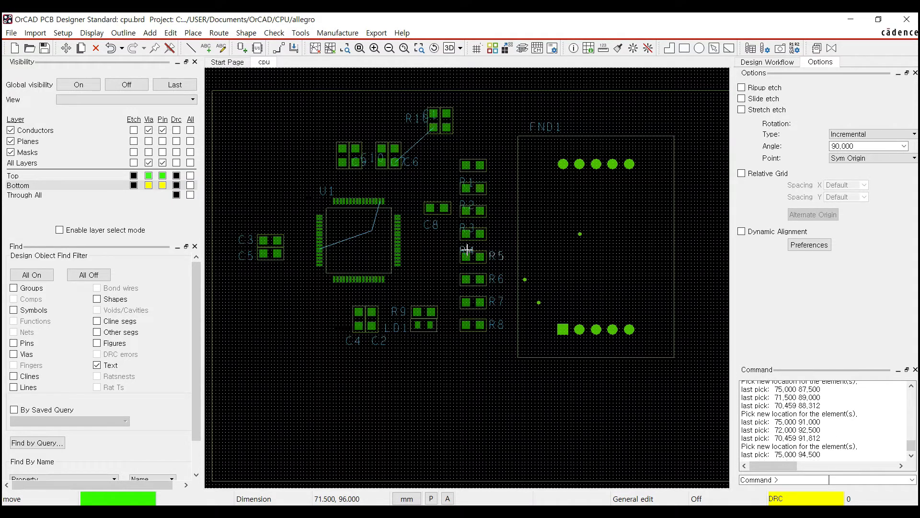
{"action": "left_click", "coordinate": [490, 237]}
{"action": "left_click", "coordinate": [467, 230]}
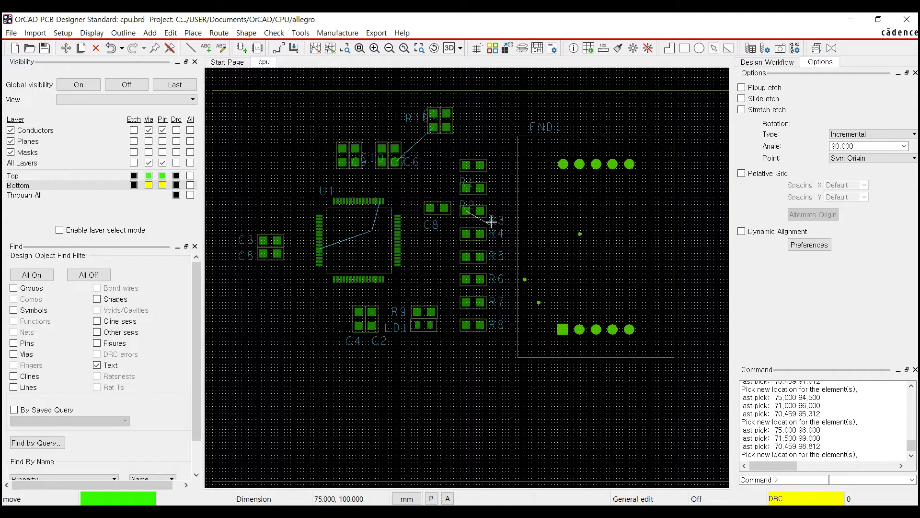
{"action": "left_click", "coordinate": [489, 214]}
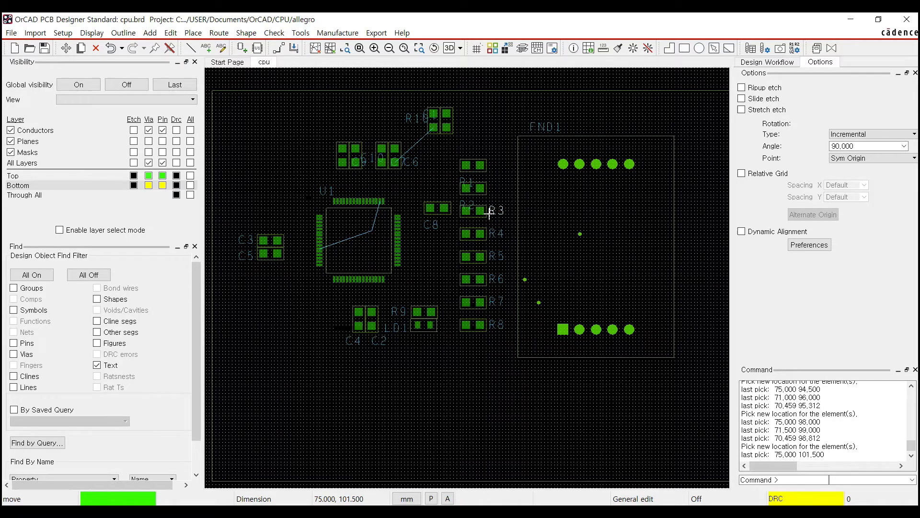
{"action": "left_click", "coordinate": [467, 204]}
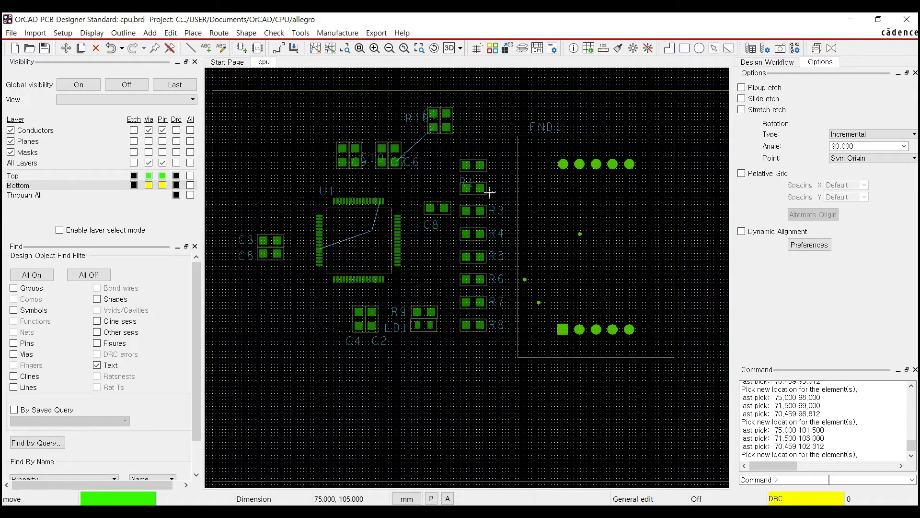
{"action": "left_click", "coordinate": [490, 191]}
{"action": "left_click", "coordinate": [467, 181]}
{"action": "left_click", "coordinate": [489, 171]}
Step: Move the C1 and R10 designators side by side above their components near the board's upper edge
{"action": "left_click", "coordinate": [433, 111]}
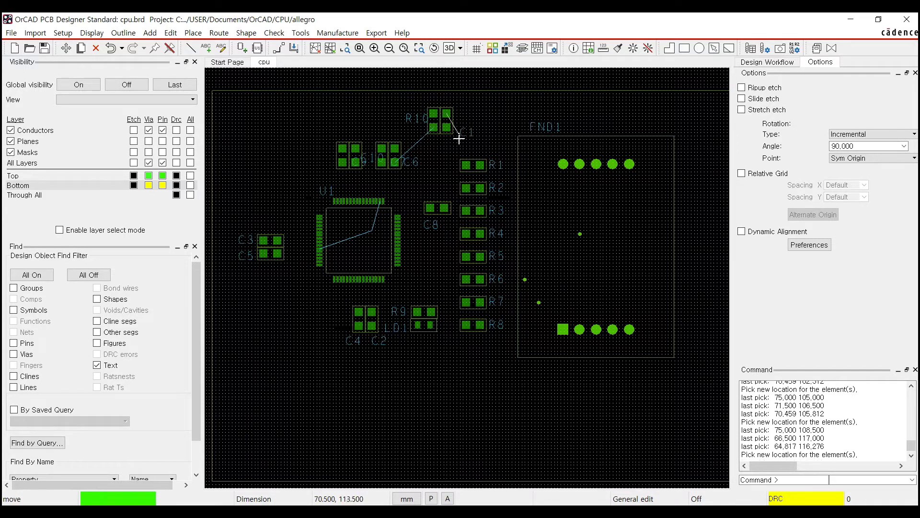
{"action": "left_click", "coordinate": [445, 104]}
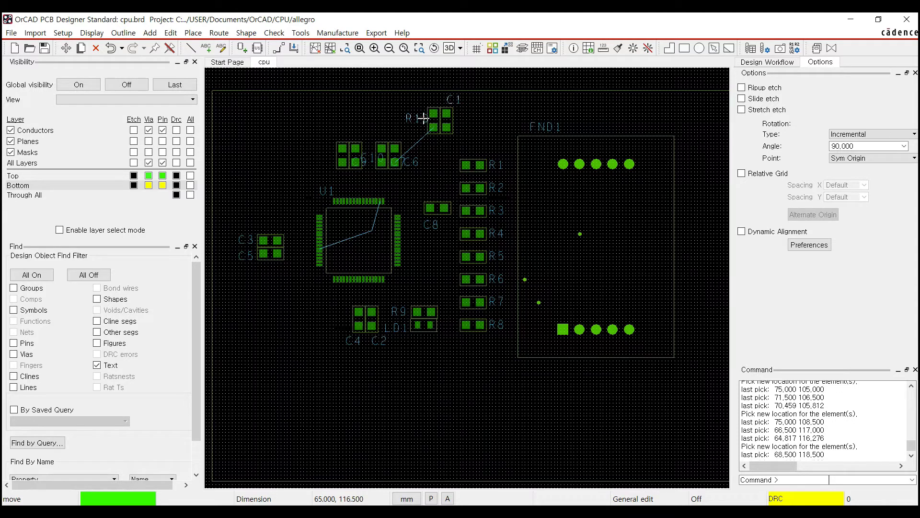
{"action": "left_click", "coordinate": [425, 118]}
{"action": "left_click", "coordinate": [413, 105]}
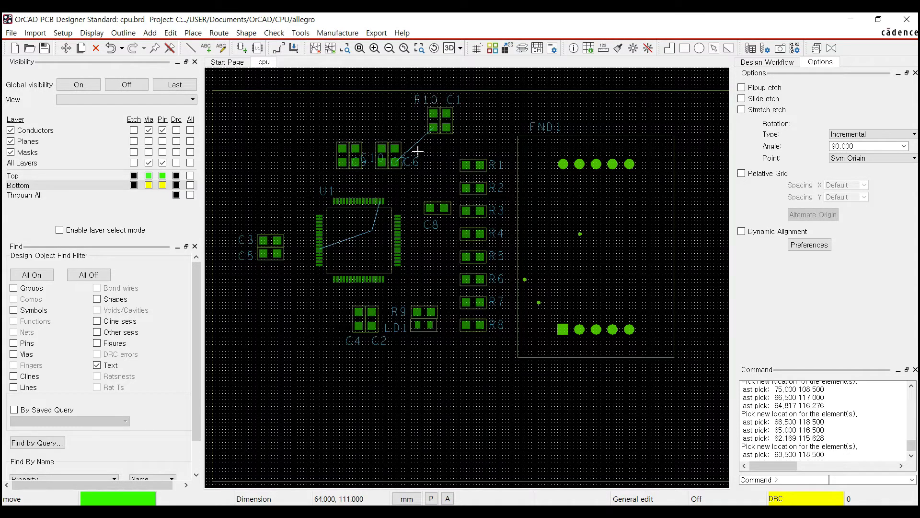
Step: Move the C6 and C7 designators side by side below their capacitors
{"action": "left_click", "coordinate": [417, 164]}
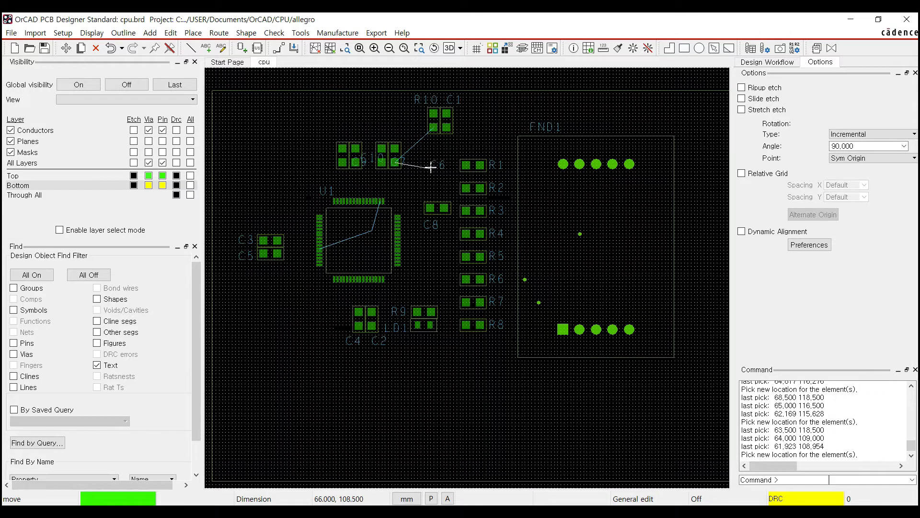
{"action": "left_click", "coordinate": [391, 184]}
{"action": "left_click", "coordinate": [401, 162]}
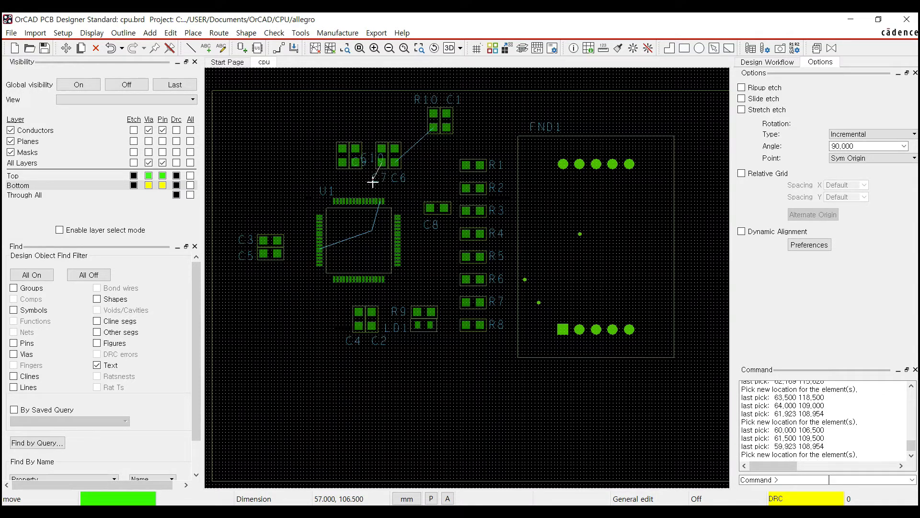
{"action": "left_click", "coordinate": [373, 183]}
Step: Move the C10 designator above its capacitor and the C9 designator below its capacitor
{"action": "left_click", "coordinate": [373, 163]}
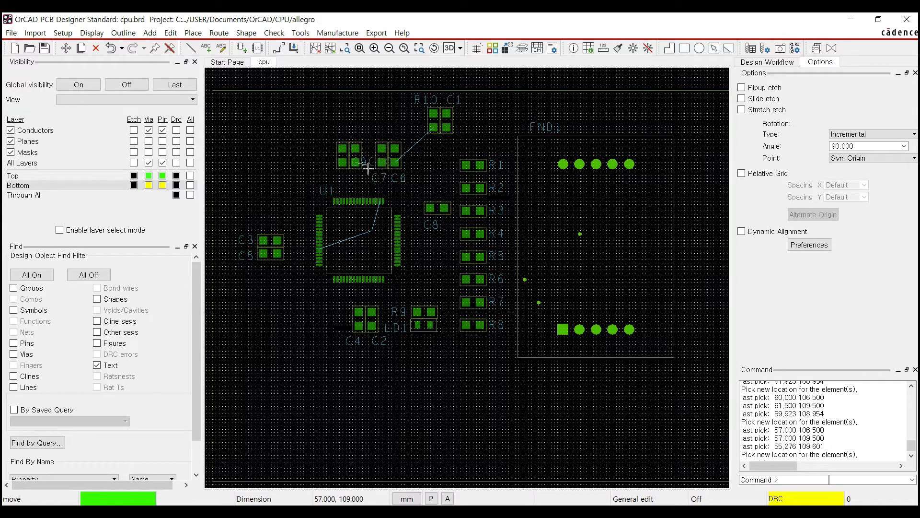
{"action": "left_click", "coordinate": [346, 137]}
{"action": "left_click", "coordinate": [358, 166]}
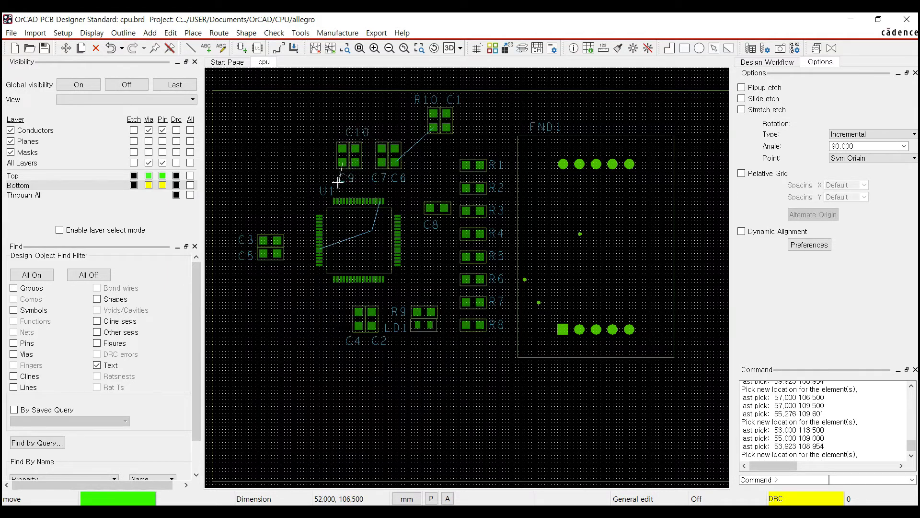
{"action": "left_click", "coordinate": [334, 183]}
Step: Move the C8 designator to the left of its capacitor and FND1 just above its outline's upper-left corner, and finish moving
{"action": "left_click", "coordinate": [430, 230]}
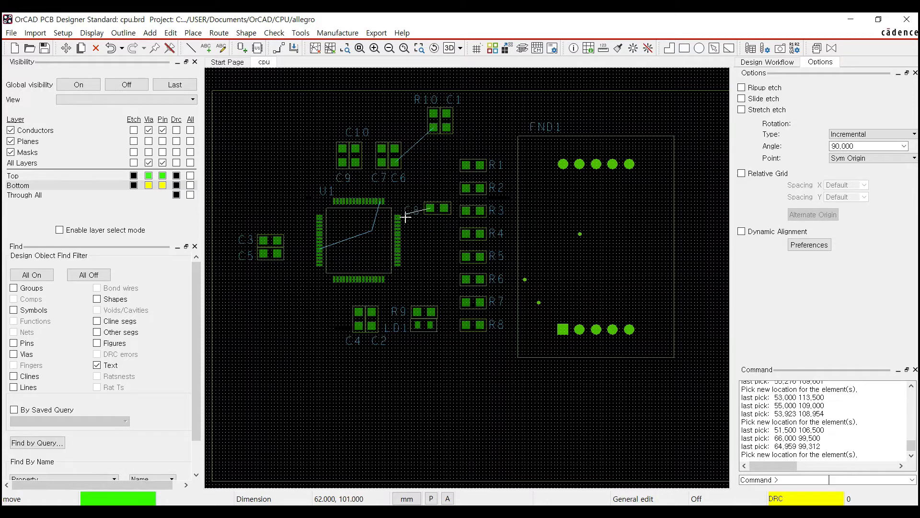
{"action": "left_click", "coordinate": [406, 210]}
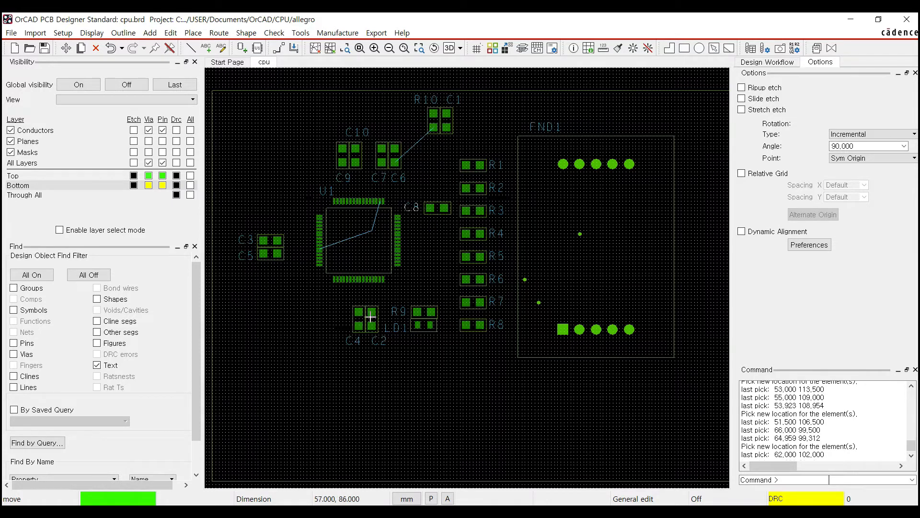
{"action": "left_click", "coordinate": [546, 128]}
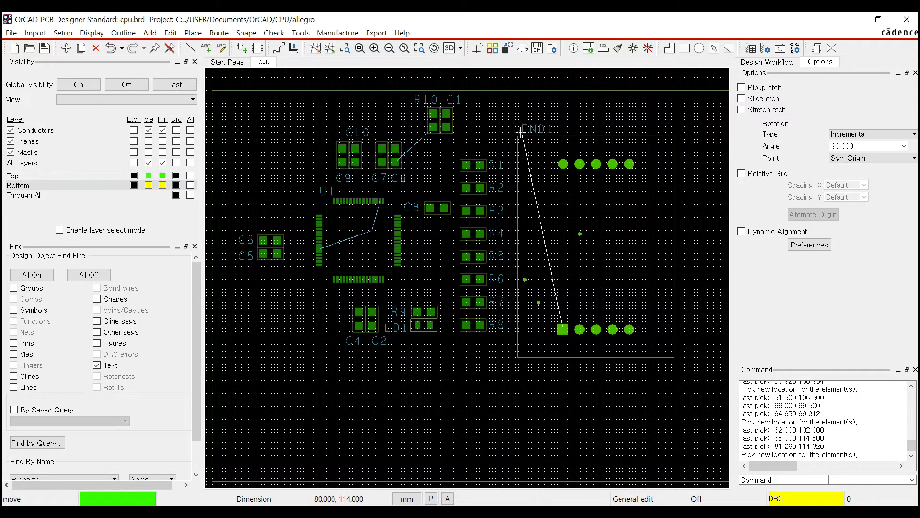
{"action": "left_click", "coordinate": [516, 131]}
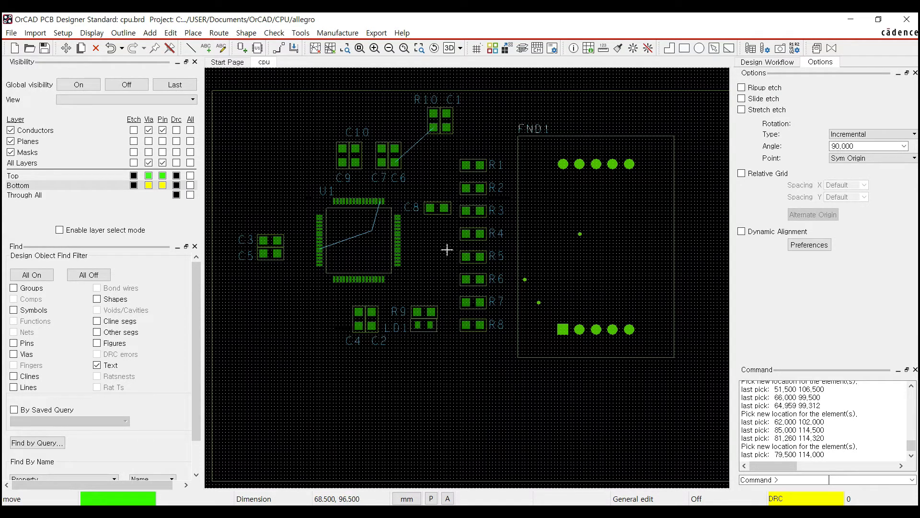
{"action": "right_click", "coordinate": [326, 111]}
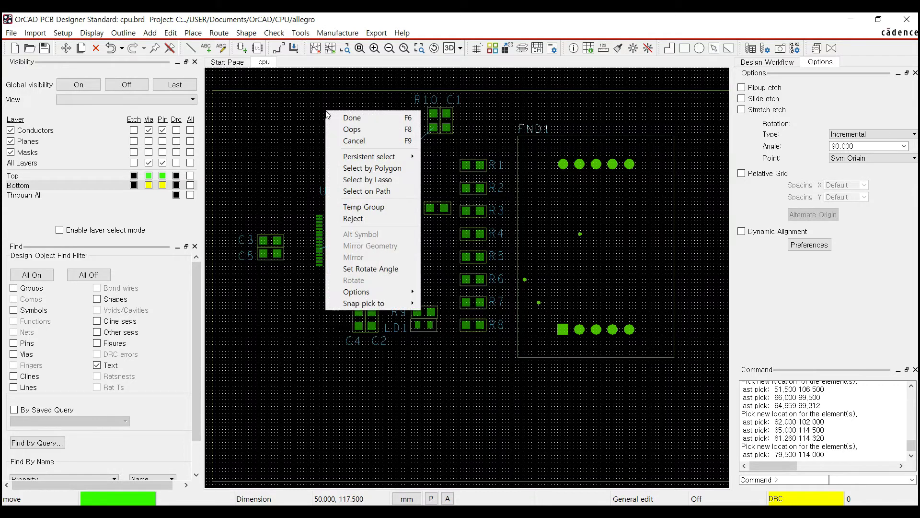
{"action": "left_click", "coordinate": [335, 116]}
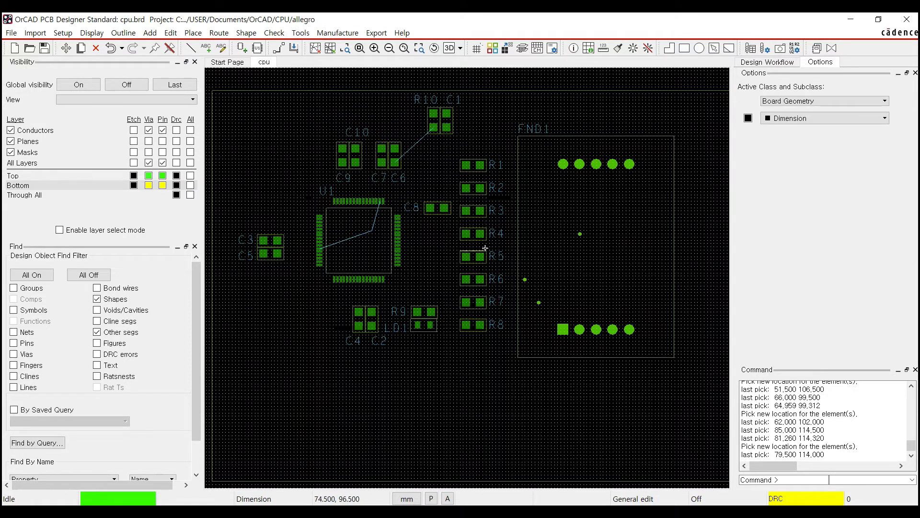
Step: Turn on global visibility for all layers in the color settings
{"action": "scroll", "coordinate": [483, 248], "scroll_direction": "up", "scroll_amount": 3}
{"action": "scroll", "coordinate": [483, 247], "scroll_direction": "down", "scroll_amount": 5}
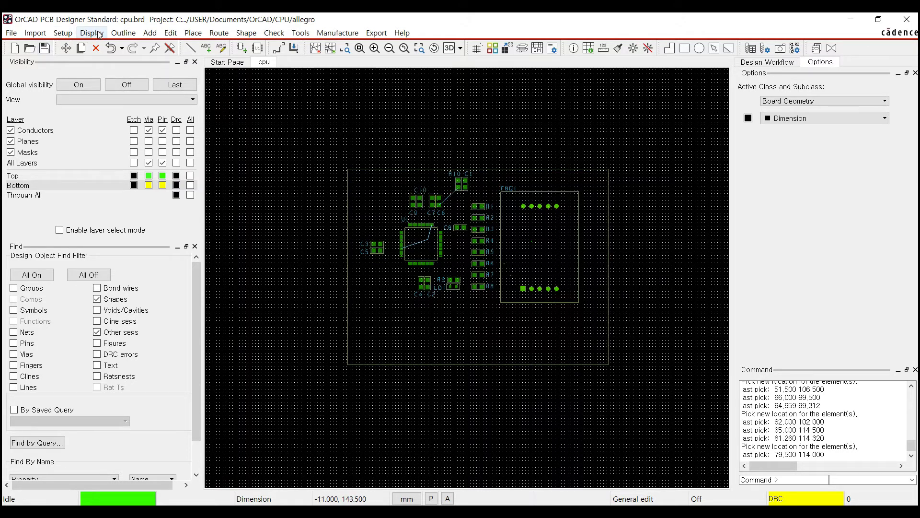
{"action": "left_click", "coordinate": [63, 32]}
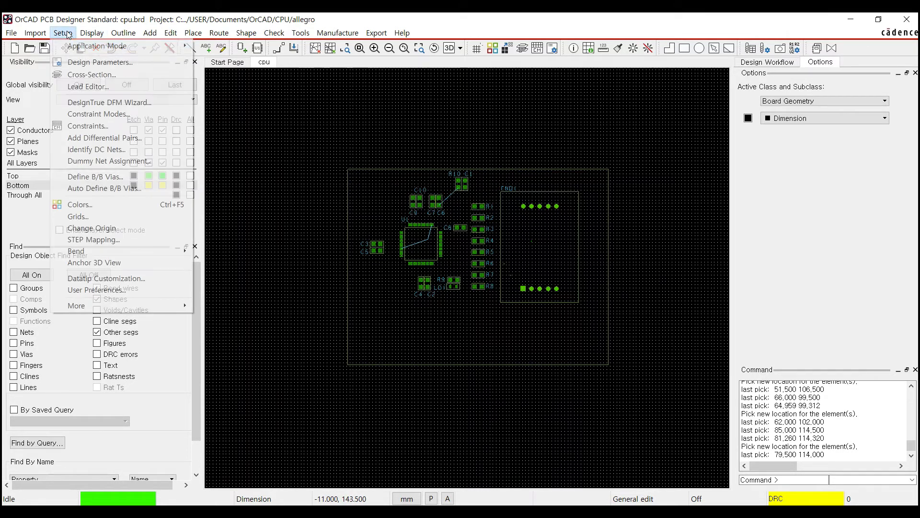
{"action": "left_click", "coordinate": [111, 202]}
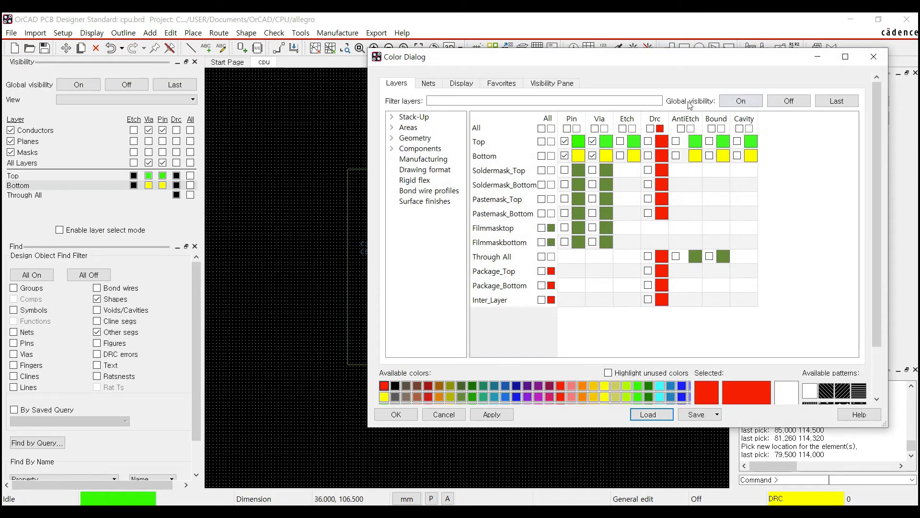
{"action": "left_click", "coordinate": [737, 101]}
{"action": "mouse_move", "coordinate": [701, 59]}
{"action": "left_mouse_down"}
{"action": "mouse_move", "coordinate": [885, 75]}
{"action": "mouse_move", "coordinate": [916, 22]}
{"action": "mouse_move", "coordinate": [847, 58]}
{"action": "mouse_move", "coordinate": [357, 94]}
{"action": "mouse_move", "coordinate": [603, 186]}
{"action": "mouse_move", "coordinate": [740, 344]}
{"action": "mouse_move", "coordinate": [767, 286]}
{"action": "mouse_move", "coordinate": [770, 332]}
{"action": "mouse_move", "coordinate": [811, 133]}
{"action": "mouse_move", "coordinate": [779, 88]}
{"action": "left_mouse_up"}
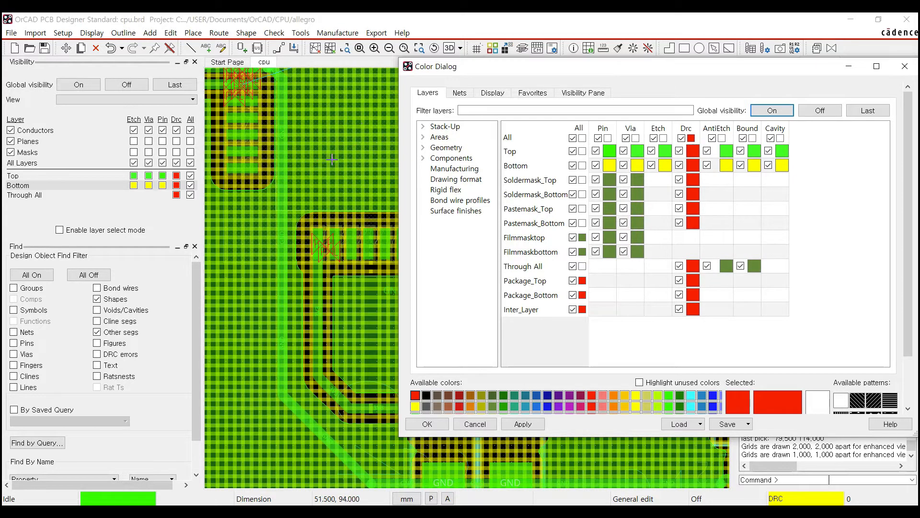
Step: Set the shapes transparency to 14% and the global transparency to 83%, and accept the color settings
{"action": "left_click", "coordinate": [494, 93]}
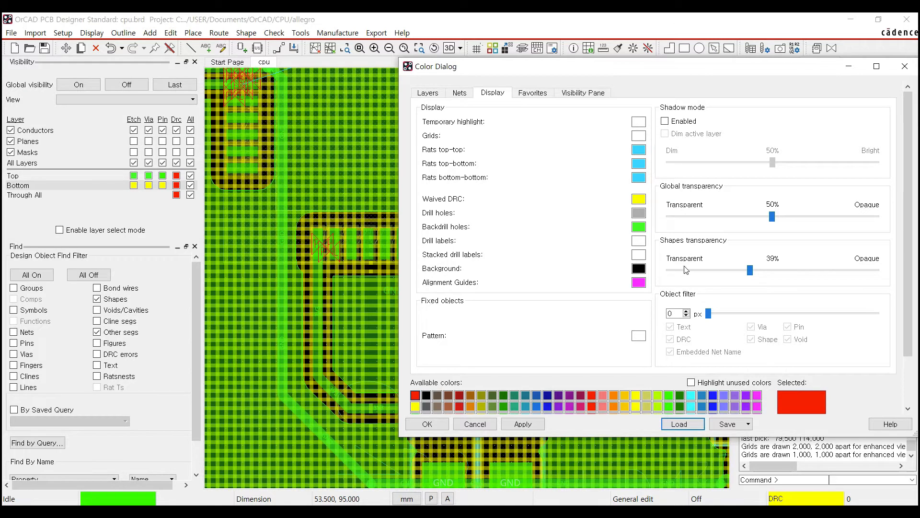
{"action": "left_click_drag", "start_coordinate": [750, 271], "coordinate": [697, 270]}
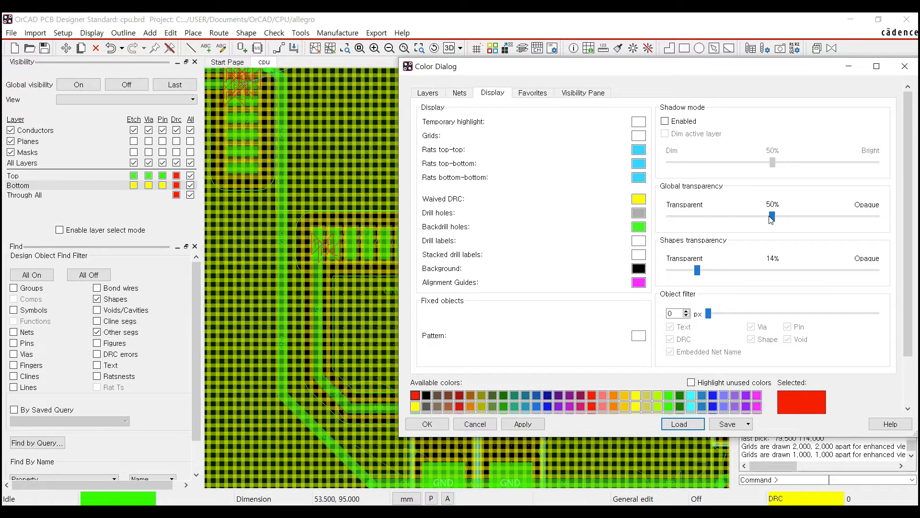
{"action": "left_click_drag", "start_coordinate": [772, 217], "coordinate": [768, 217]}
{"action": "mouse_move", "coordinate": [692, 218]}
{"action": "left_mouse_down"}
{"action": "mouse_move", "coordinate": [655, 220]}
{"action": "mouse_move", "coordinate": [701, 217]}
{"action": "left_mouse_up"}
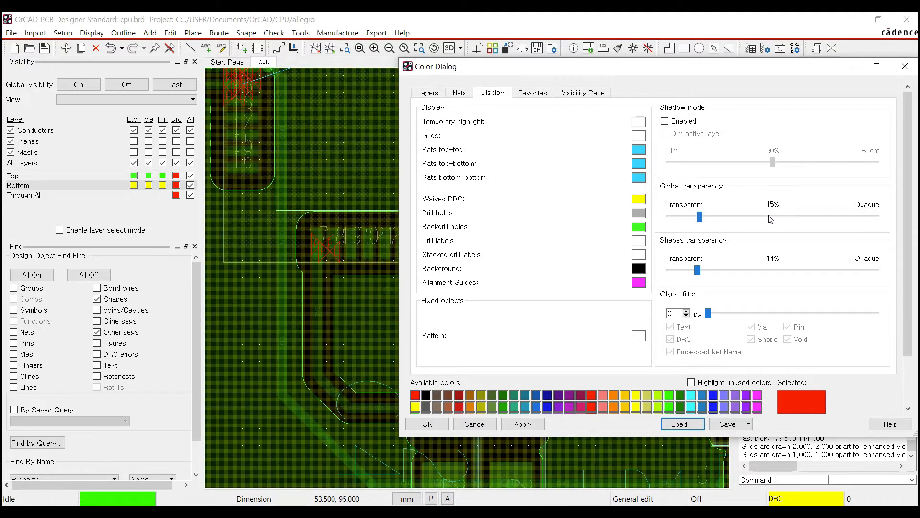
{"action": "left_click_drag", "start_coordinate": [771, 219], "coordinate": [886, 219]}
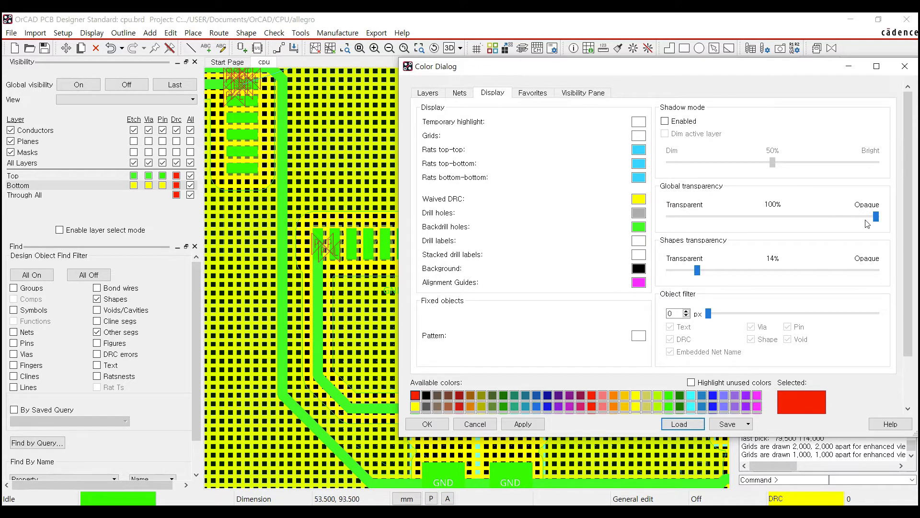
{"action": "left_click_drag", "start_coordinate": [876, 217], "coordinate": [842, 218]}
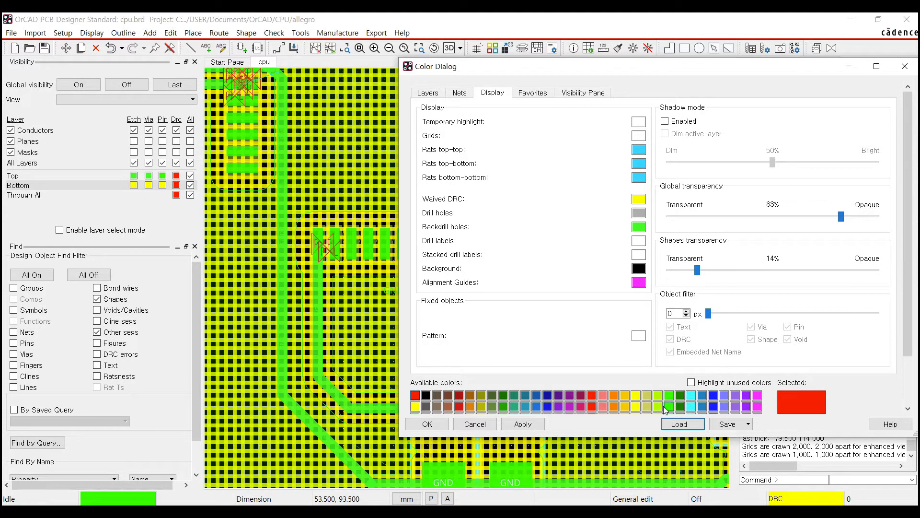
{"action": "left_click", "coordinate": [428, 424]}
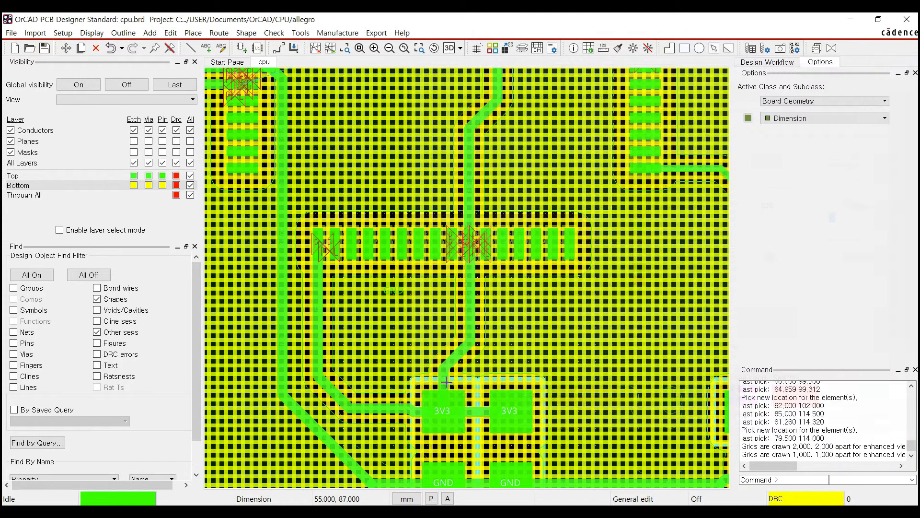
Step: Bring the whole board into view and enter the dimension environment
{"action": "scroll", "coordinate": [469, 295], "scroll_direction": "down", "scroll_amount": 2}
{"action": "scroll", "coordinate": [469, 295], "scroll_direction": "down", "scroll_amount": 2}
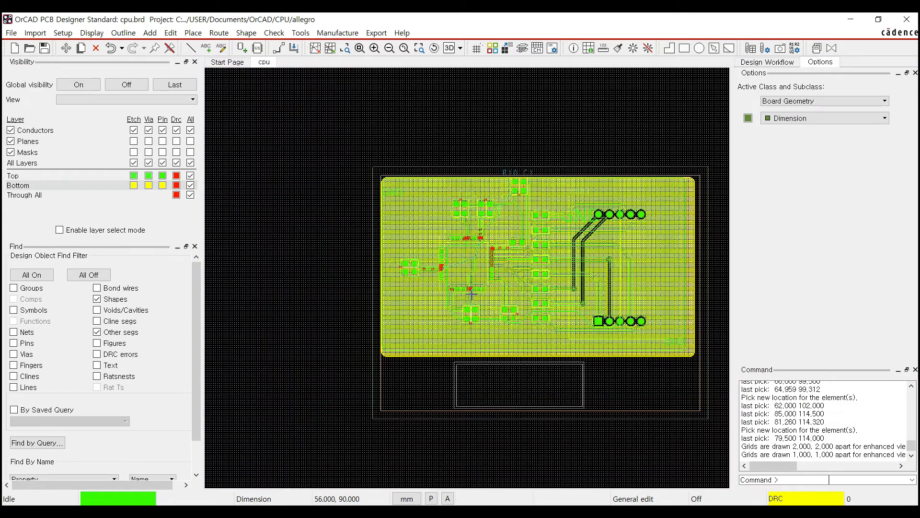
{"action": "scroll", "coordinate": [515, 292], "scroll_direction": "up", "scroll_amount": 2}
{"action": "scroll", "coordinate": [523, 292], "scroll_direction": "down", "scroll_amount": 2}
{"action": "middle_click_drag", "start_coordinate": [578, 297], "coordinate": [578, 298]}
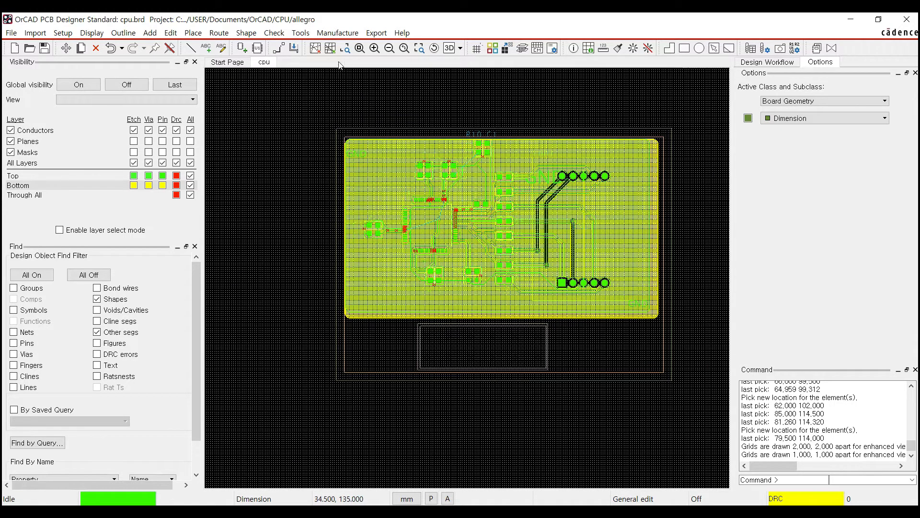
{"action": "left_click", "coordinate": [341, 34]}
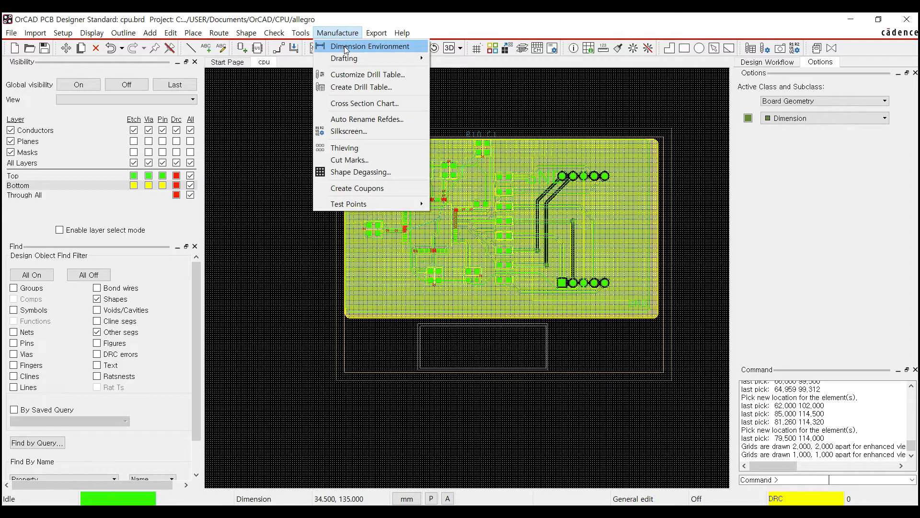
{"action": "left_click", "coordinate": [370, 46]}
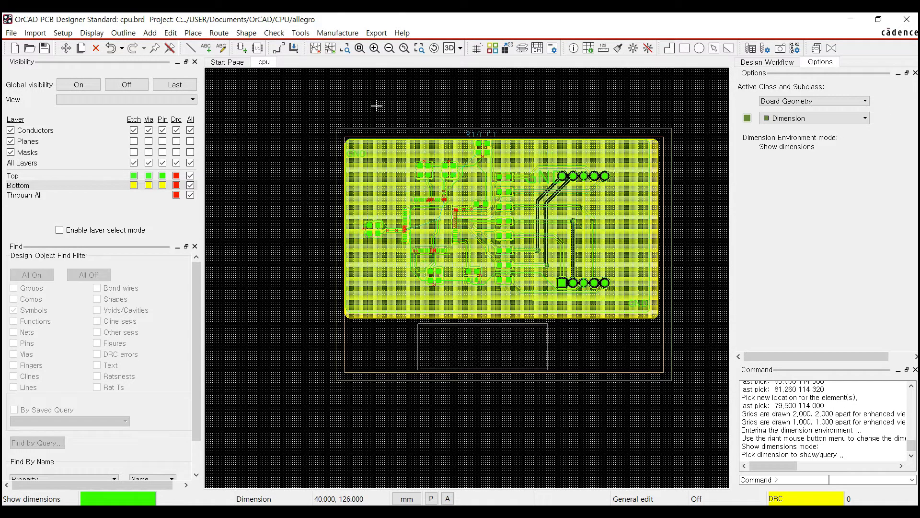
Step: In the dimensioning parameters' text settings, set the secondary dimension units to Mils and disable dual dimensions
{"action": "right_click", "coordinate": [299, 117]}
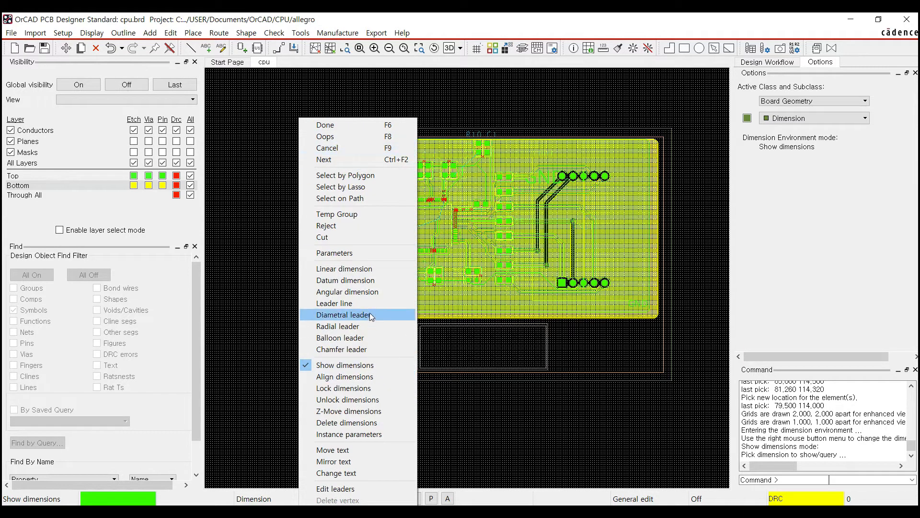
{"action": "left_click", "coordinate": [362, 253]}
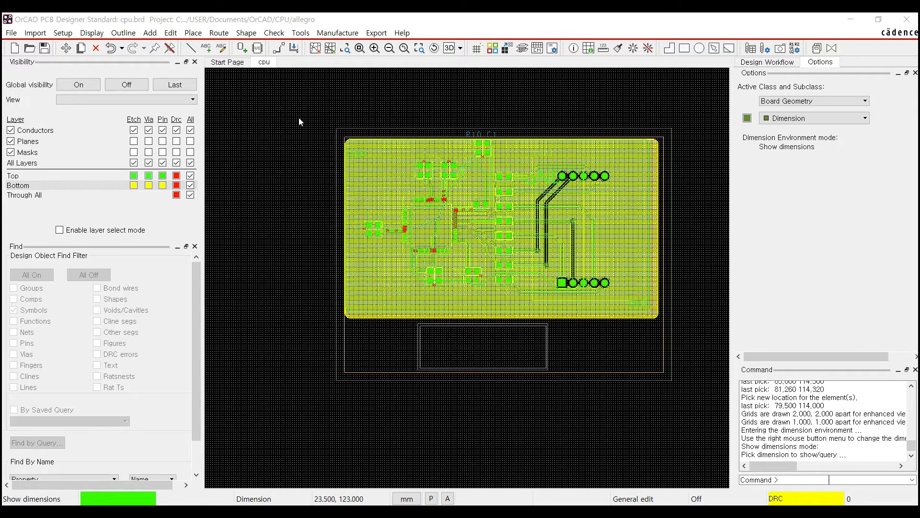
{"action": "left_click_drag", "start_coordinate": [383, 91], "coordinate": [457, 92]}
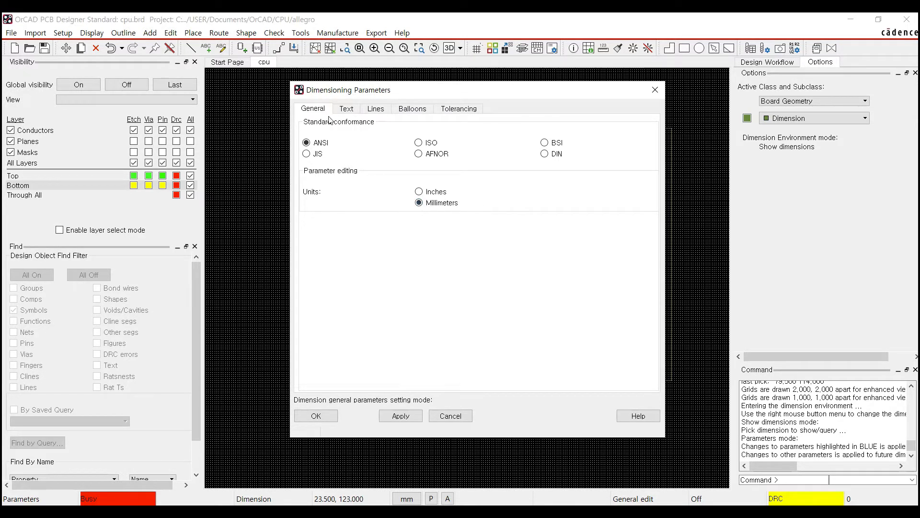
{"action": "left_click", "coordinate": [343, 111]}
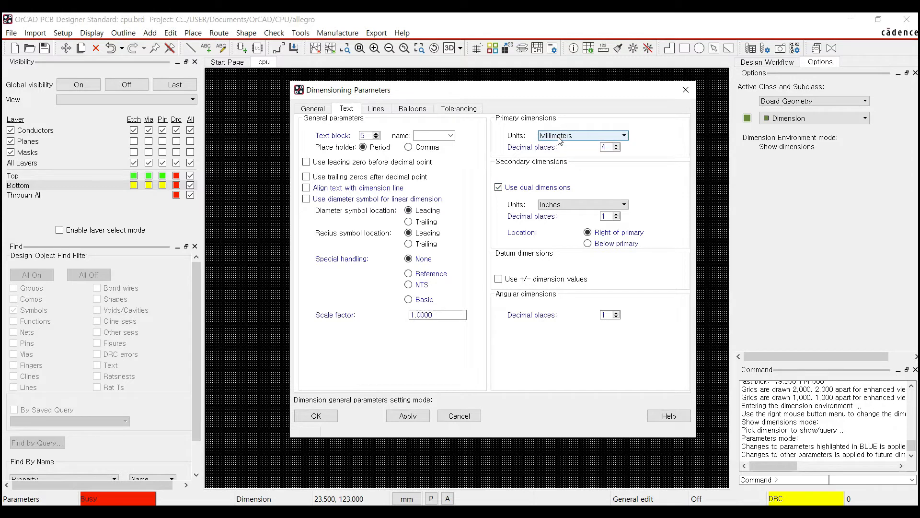
{"action": "left_click", "coordinate": [565, 205]}
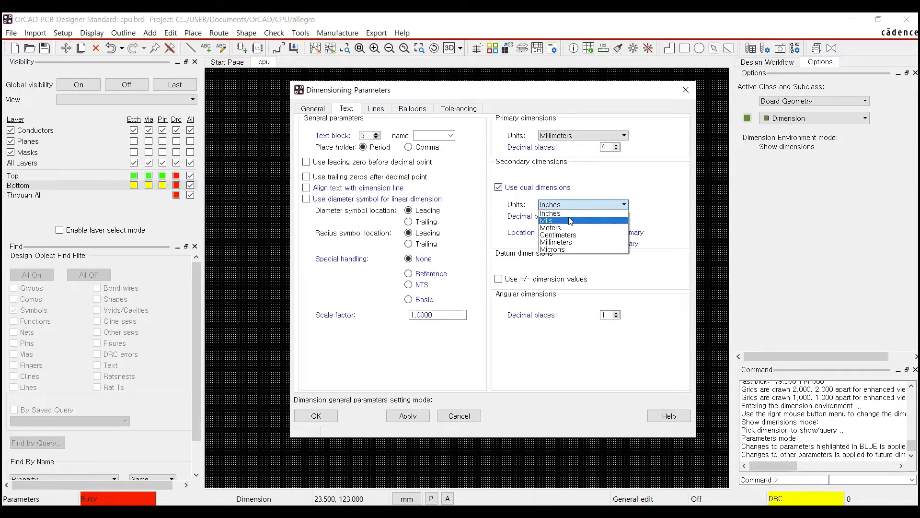
{"action": "left_click", "coordinate": [570, 221]}
{"action": "left_click", "coordinate": [569, 206]}
{"action": "left_click", "coordinate": [587, 203]}
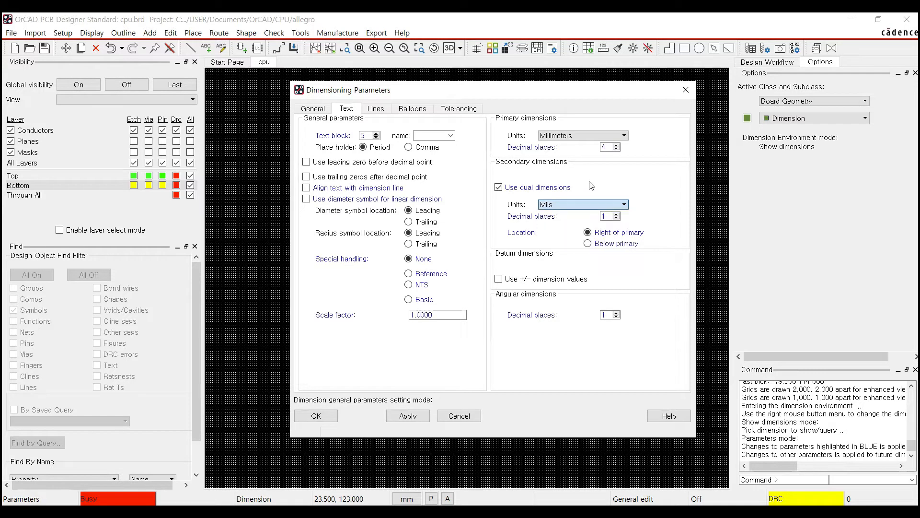
{"action": "left_click", "coordinate": [536, 187]}
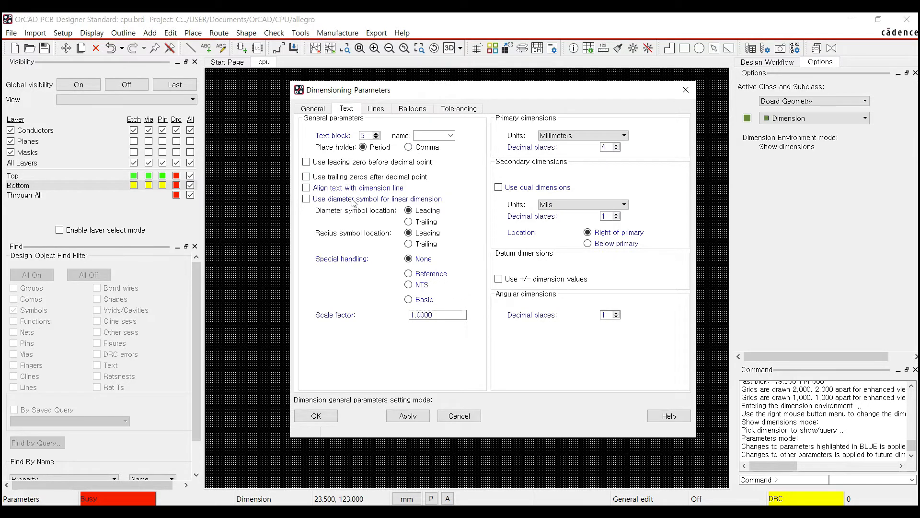
Step: Review the dimension line, arrow and extension line parameters alongside the Bing reference image of a dimension line
{"action": "left_click", "coordinate": [383, 110]}
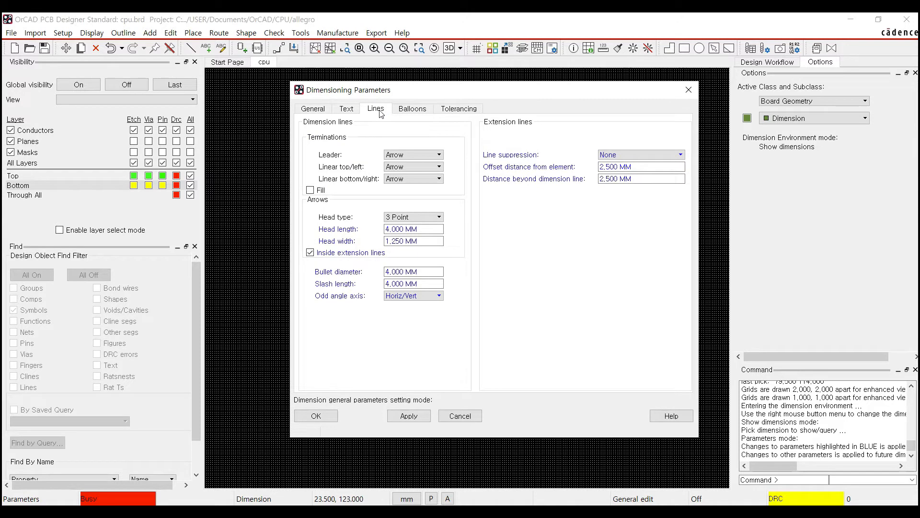
{"action": "left_click_drag", "start_coordinate": [410, 91], "coordinate": [200, 91]}
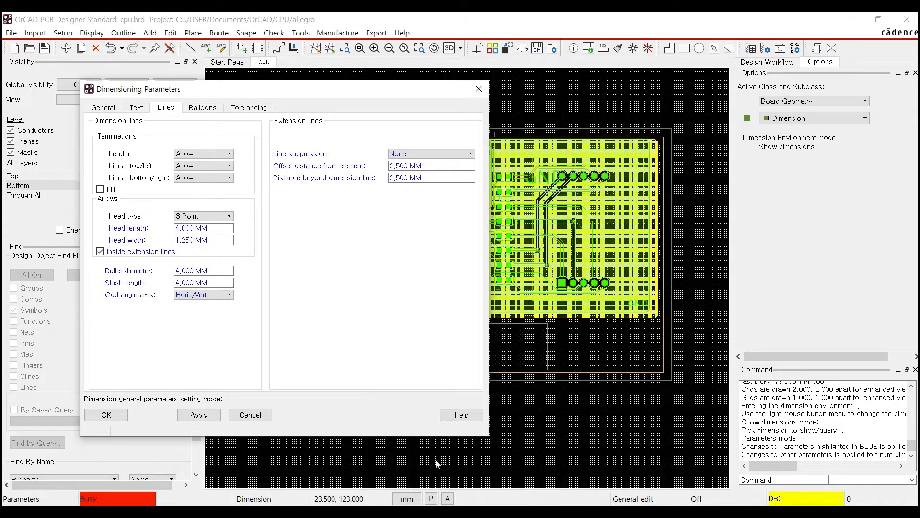
{"action": "left_click", "coordinate": [467, 511]}
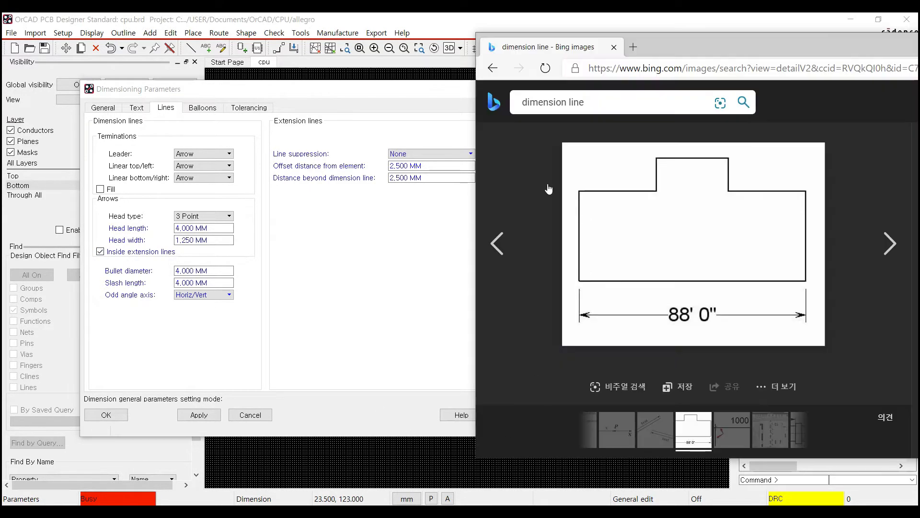
{"action": "left_click_drag", "start_coordinate": [432, 92], "coordinate": [384, 85]}
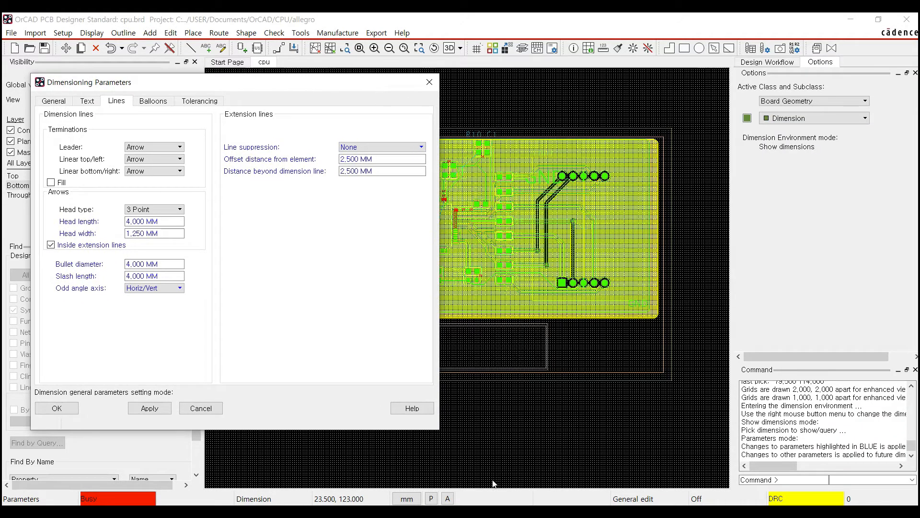
{"action": "left_click", "coordinate": [468, 511]}
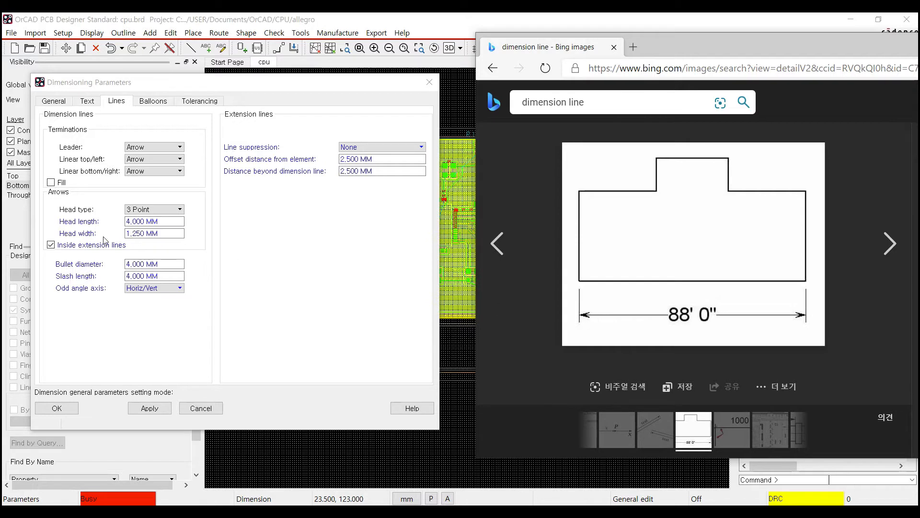
{"action": "left_click", "coordinate": [129, 233]}
{"action": "left_click", "coordinate": [160, 221]}
Step: Review the balloon types and tolerancing settings, and apply and accept the dimensioning parameters
{"action": "left_click", "coordinate": [153, 102]}
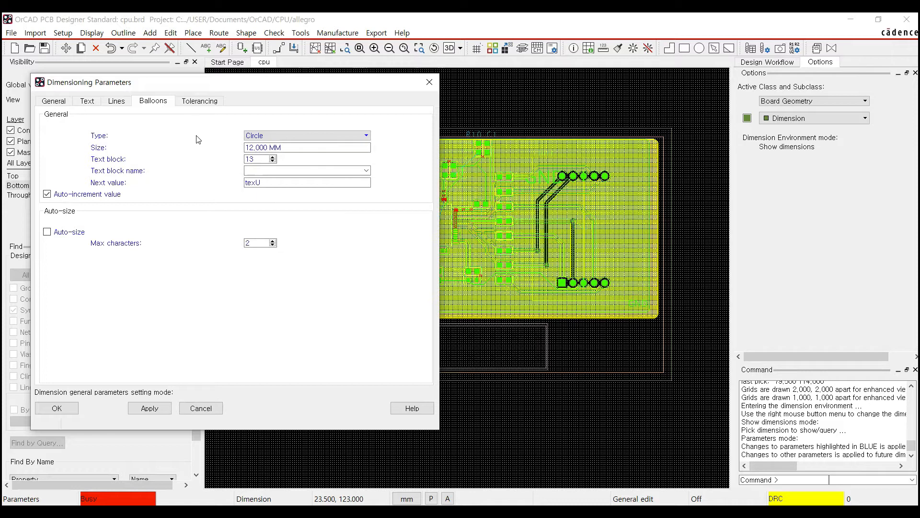
{"action": "left_click", "coordinate": [272, 135]}
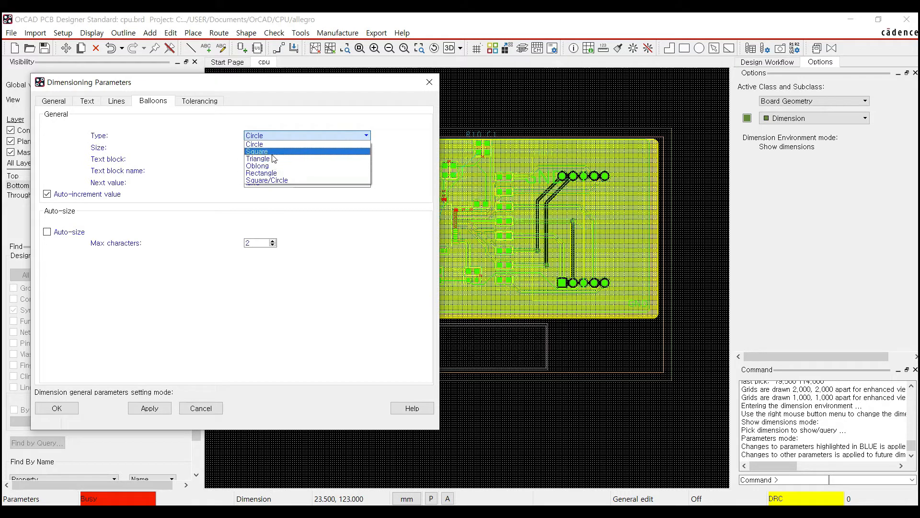
{"action": "left_click", "coordinate": [184, 128]}
{"action": "left_click", "coordinate": [210, 102]}
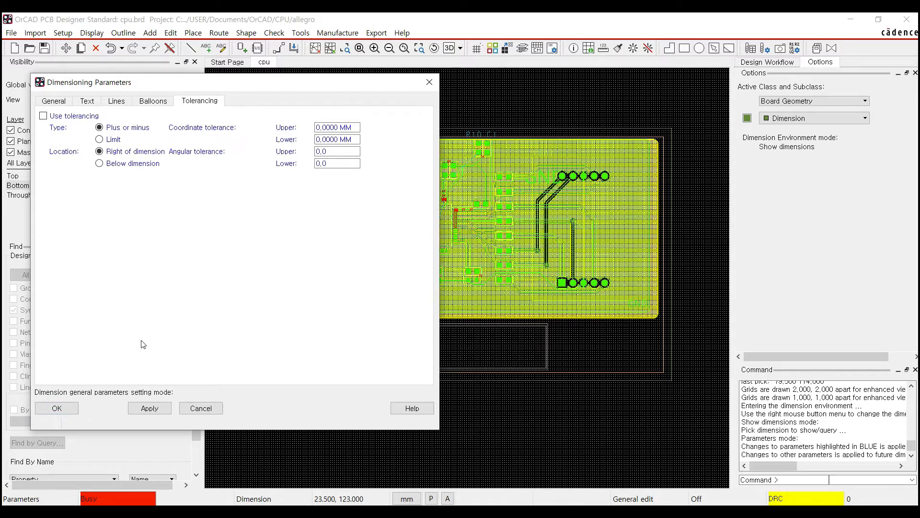
{"action": "left_click", "coordinate": [150, 408]}
{"action": "left_click", "coordinate": [59, 408]}
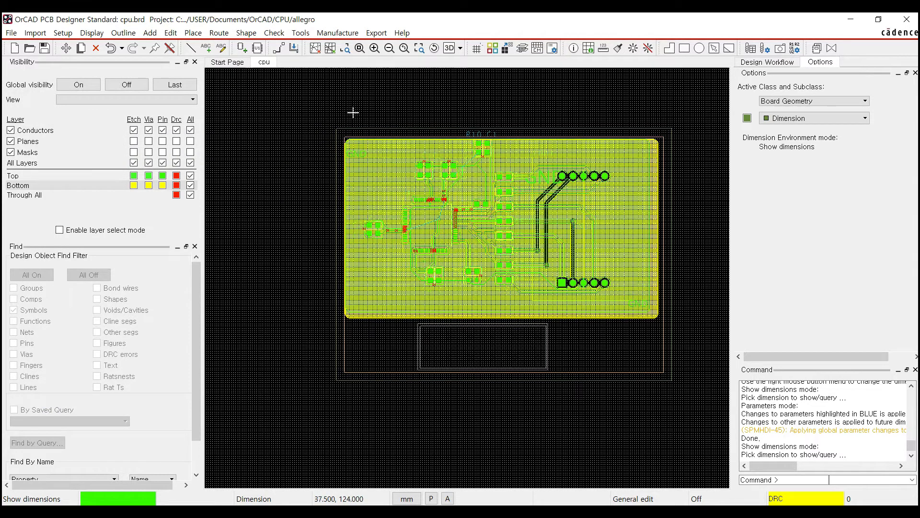
Step: Draw a circle of about 7.6 mm radius on the Board Geometry Dimension subclass, beyond the board's upper-left corner
{"action": "left_click", "coordinate": [150, 33]}
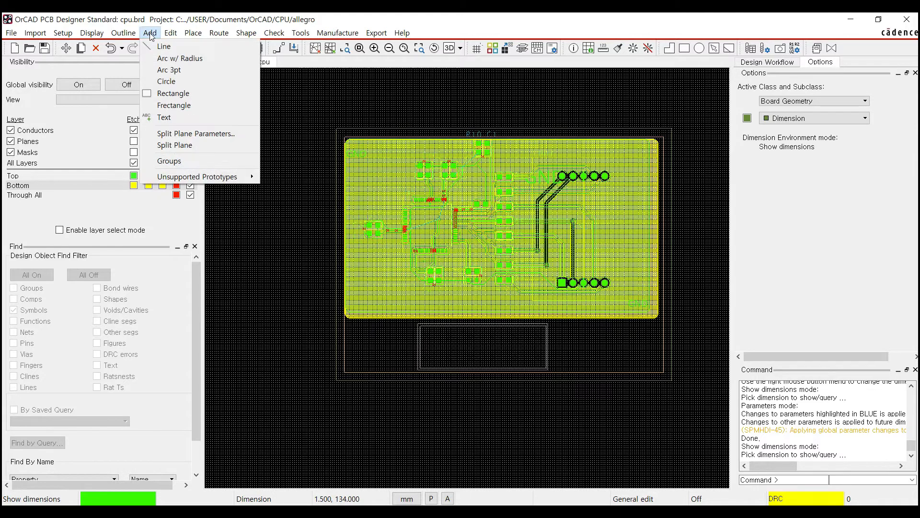
{"action": "left_click", "coordinate": [178, 81]}
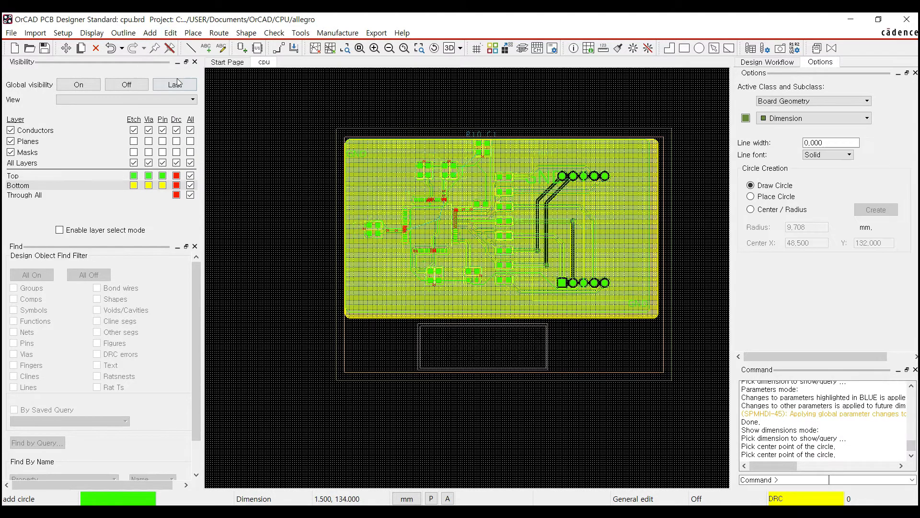
{"action": "left_click", "coordinate": [248, 127]}
{"action": "left_click", "coordinate": [277, 140]}
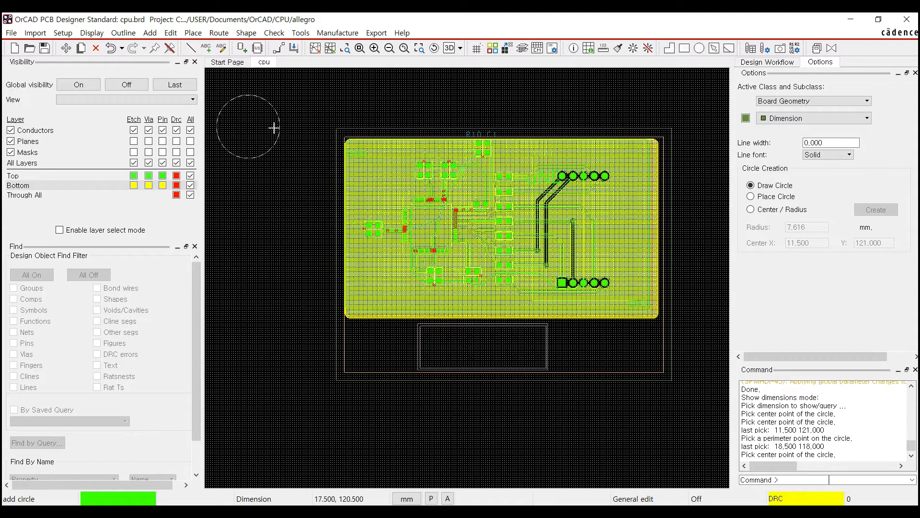
Step: Delete the circle drawn on the Dimension subclass
{"action": "left_click", "coordinate": [96, 48]}
{"action": "left_click", "coordinate": [254, 97]}
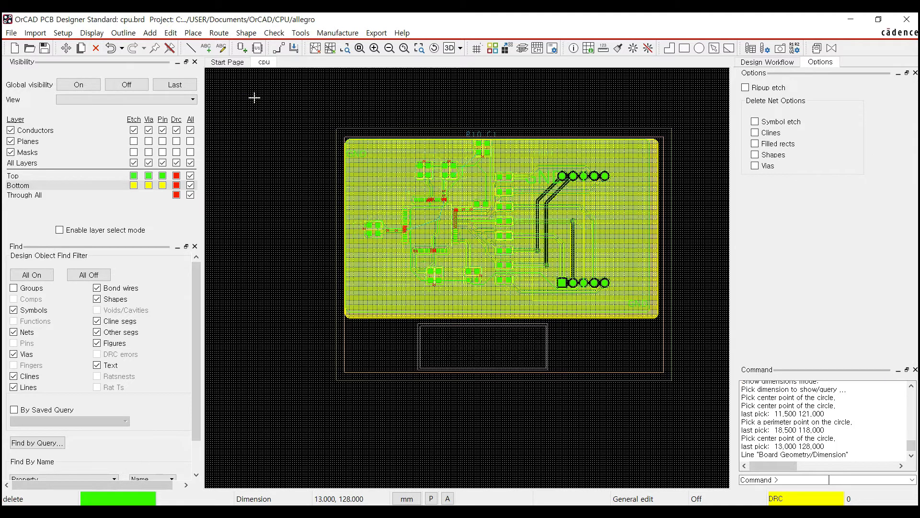
{"action": "left_click", "coordinate": [253, 98]}
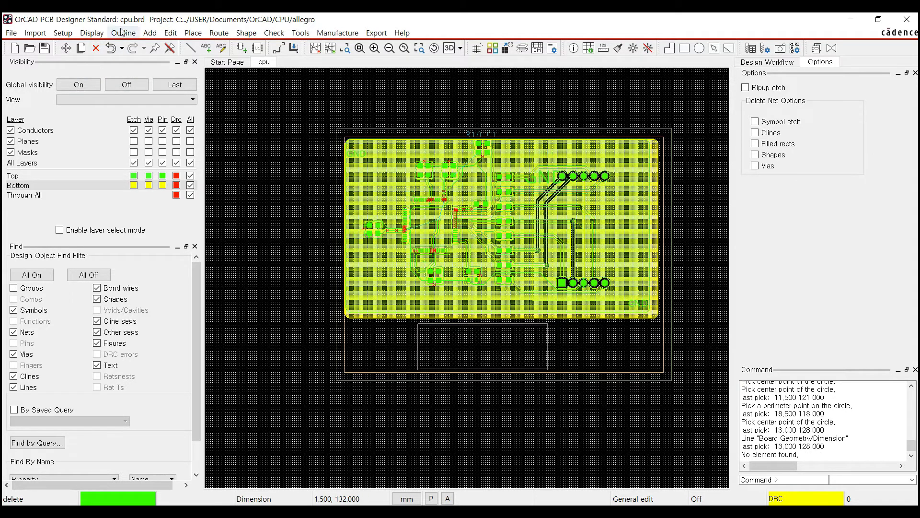
Step: Draw a circle of about 7.1 mm radius centred at (16, 121) on the Board Geometry Assembly_Notes subclass
{"action": "left_click", "coordinate": [150, 33]}
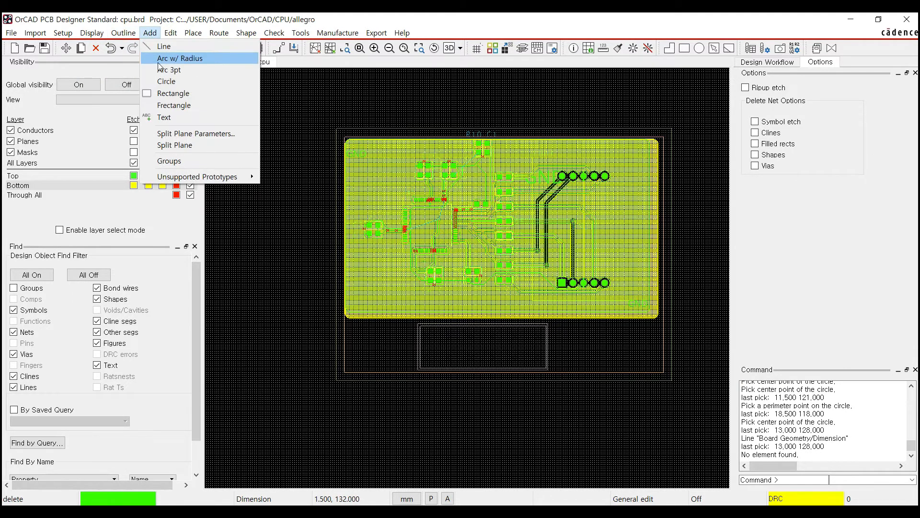
{"action": "left_click", "coordinate": [174, 81]}
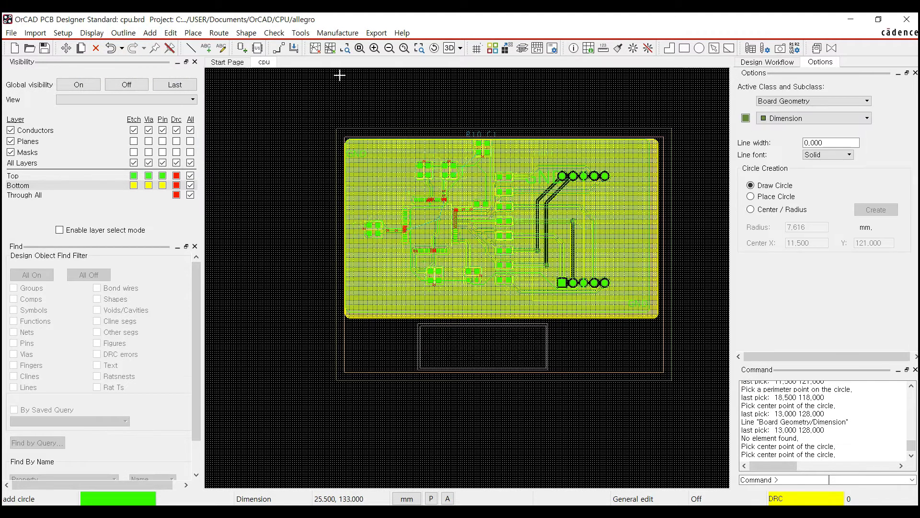
{"action": "left_click", "coordinate": [798, 119]}
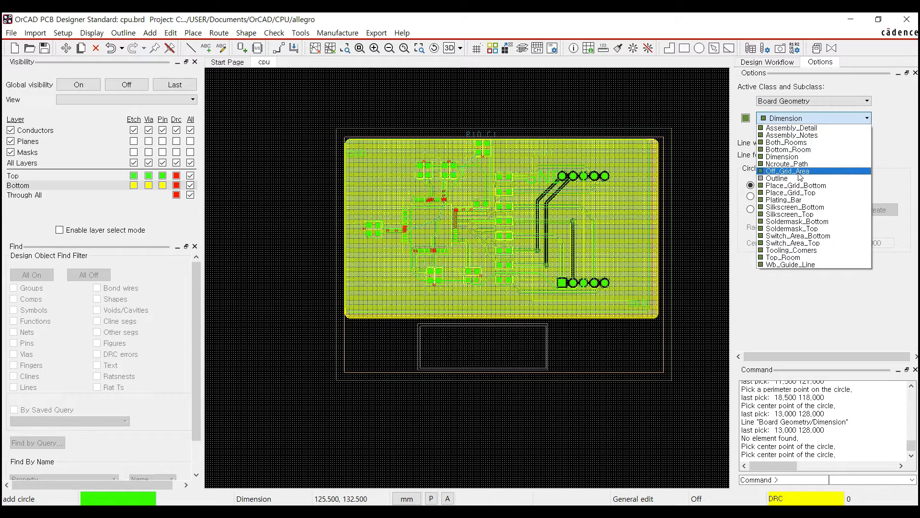
{"action": "left_click", "coordinate": [795, 136]}
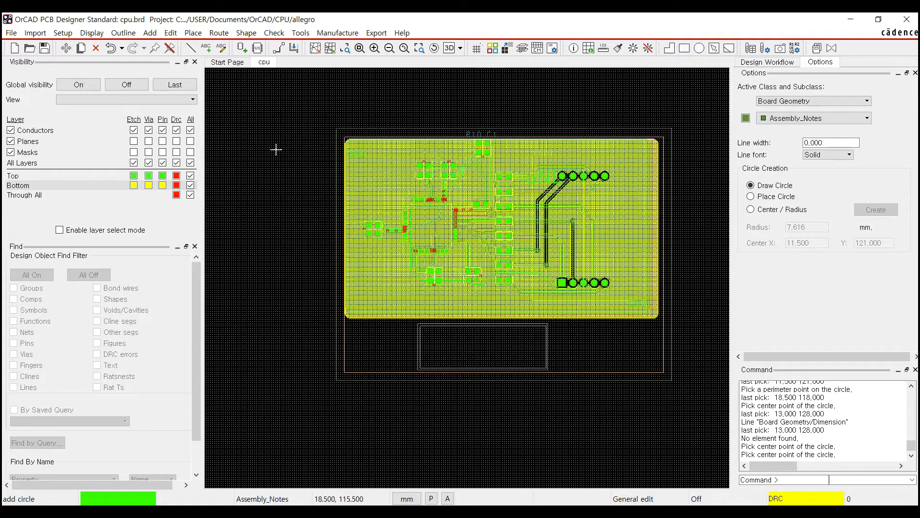
{"action": "left_click", "coordinate": [267, 126]}
{"action": "left_click", "coordinate": [287, 147]}
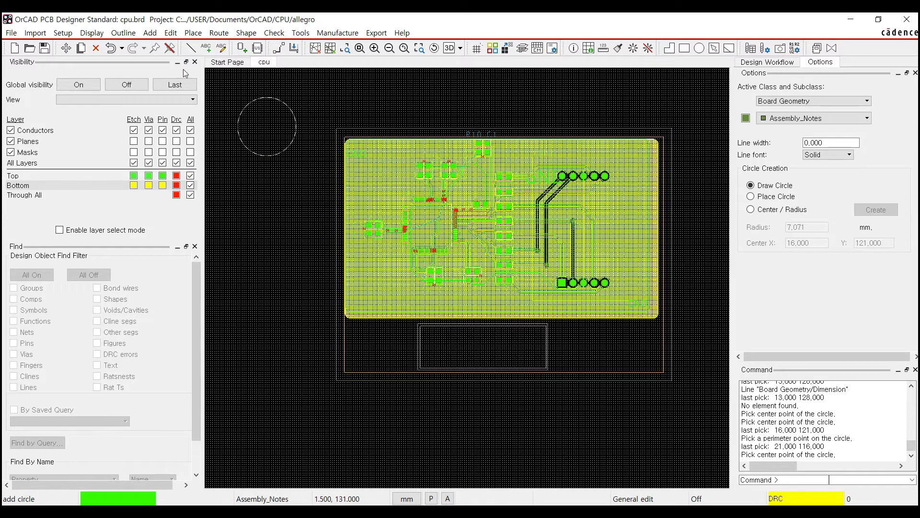
Step: Draw a three-point arc below the circle on Assembly_Notes, using picks at (21, 111), (15, 100) and (23.5, 101)
{"action": "left_click", "coordinate": [152, 33]}
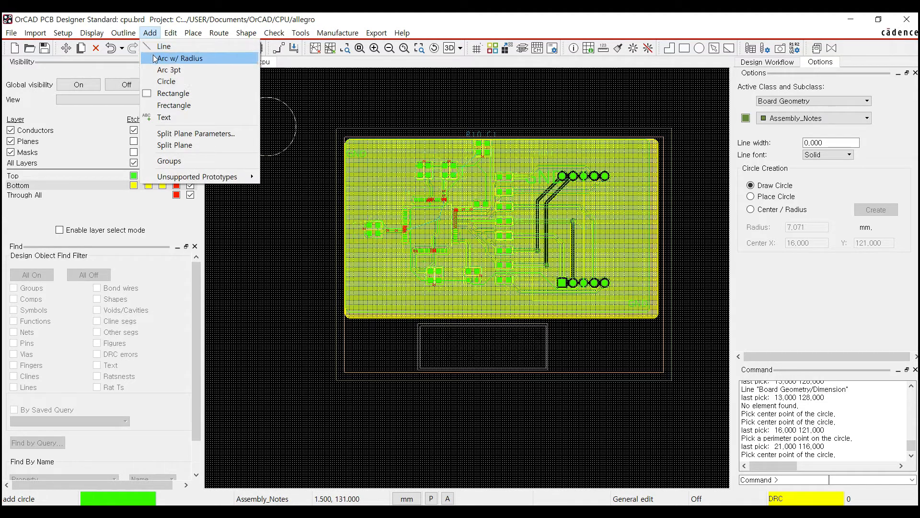
{"action": "left_click", "coordinate": [182, 67]}
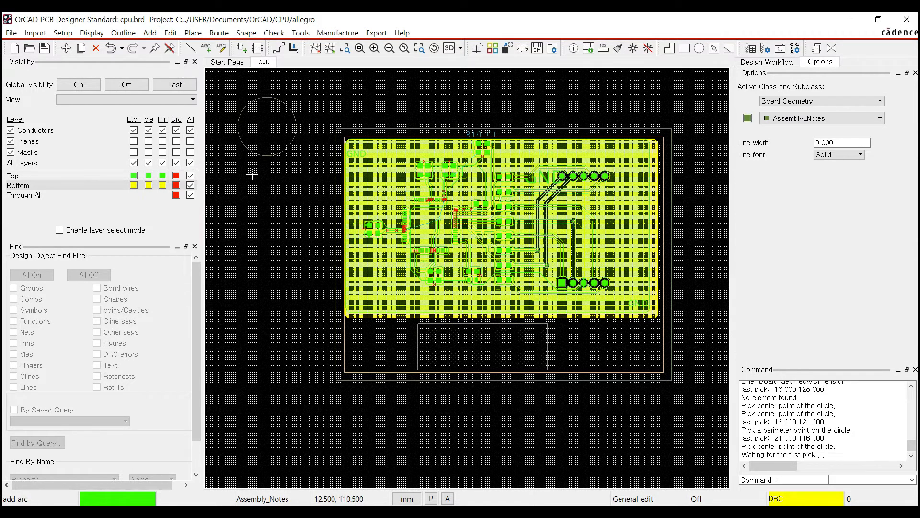
{"action": "left_click", "coordinate": [288, 168]}
{"action": "left_click", "coordinate": [263, 215]}
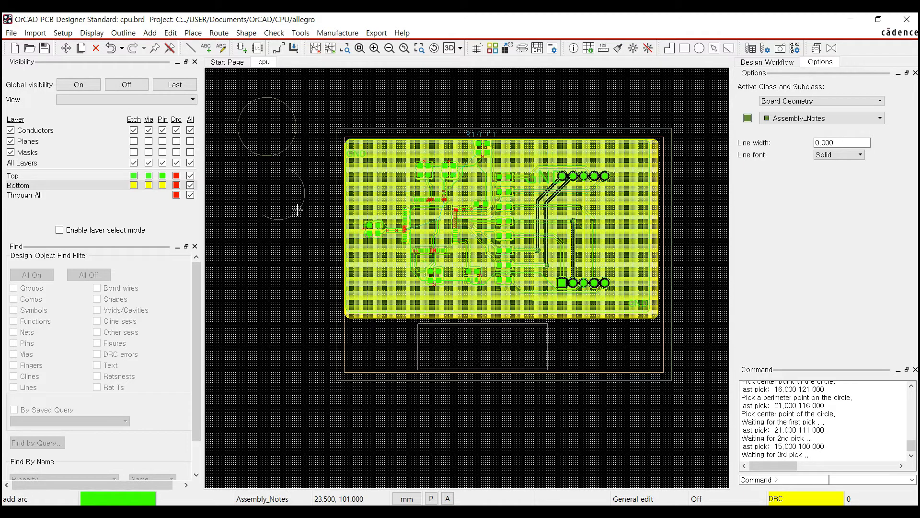
{"action": "left_click", "coordinate": [299, 211]}
Step: Draw an open zigzag line below the arc on Assembly_Notes, line lock Off, through (11.5, 76), (16, 91.5), (26, 78.5) and (15.5, 66)
{"action": "left_click", "coordinate": [151, 34]}
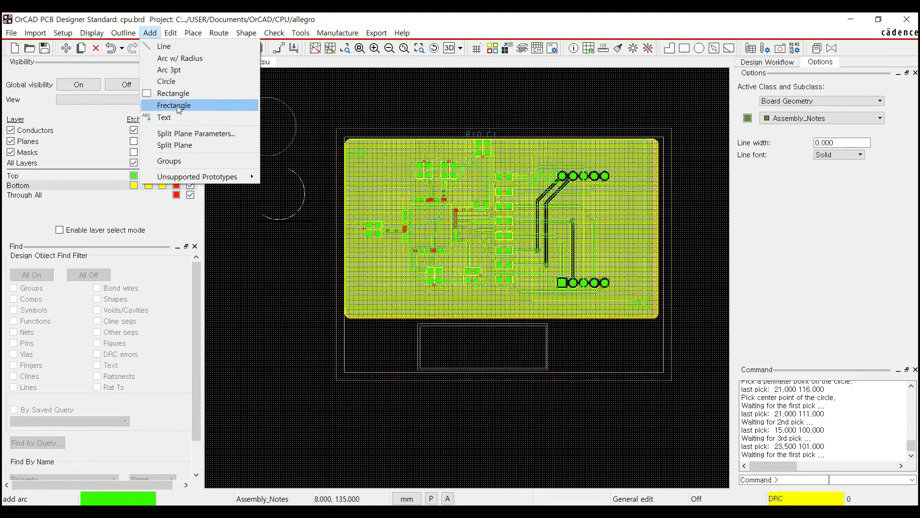
{"action": "left_click", "coordinate": [193, 49]}
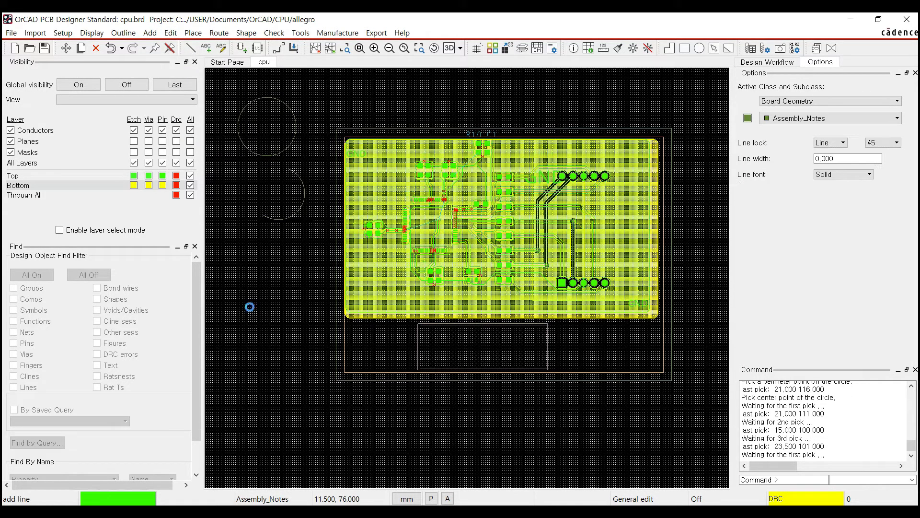
{"action": "left_click", "coordinate": [250, 307]}
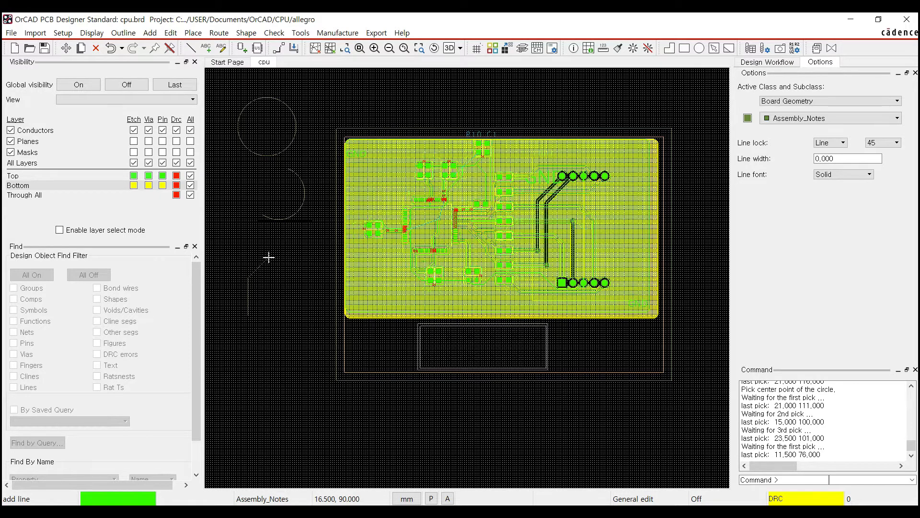
{"action": "left_click", "coordinate": [885, 143]}
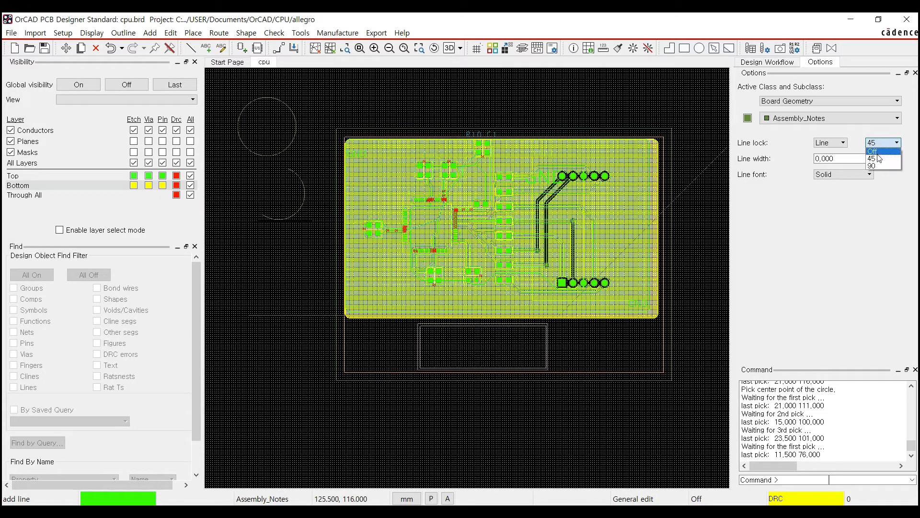
{"action": "left_click", "coordinate": [873, 152]}
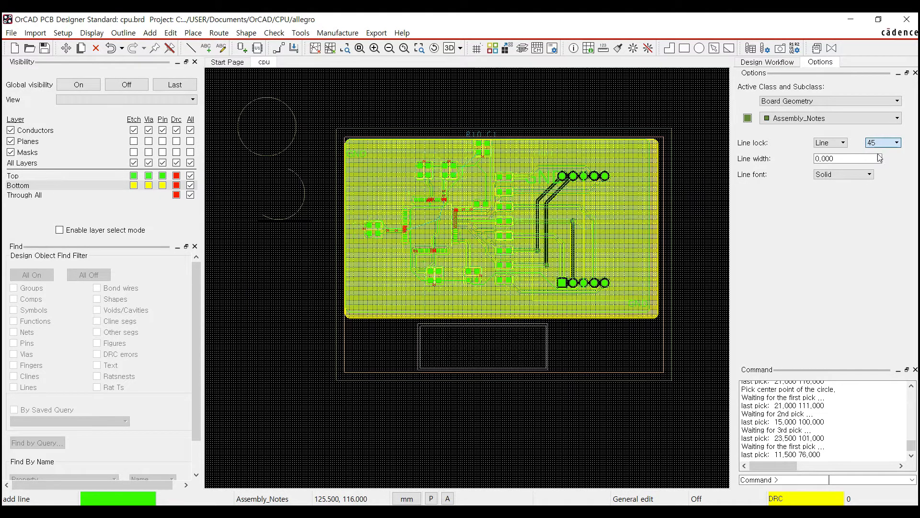
{"action": "left_click", "coordinate": [267, 251]}
{"action": "left_click", "coordinate": [309, 304]}
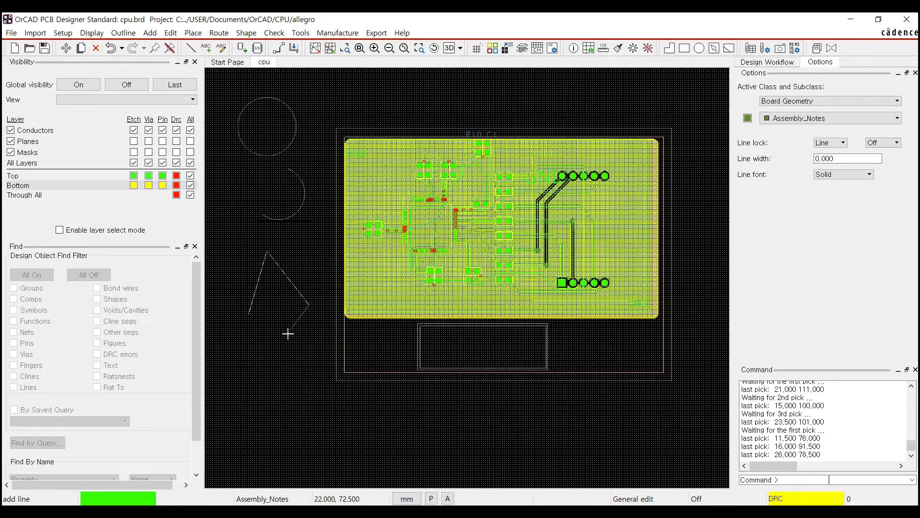
{"action": "left_click", "coordinate": [265, 357]}
{"action": "right_click", "coordinate": [305, 364]}
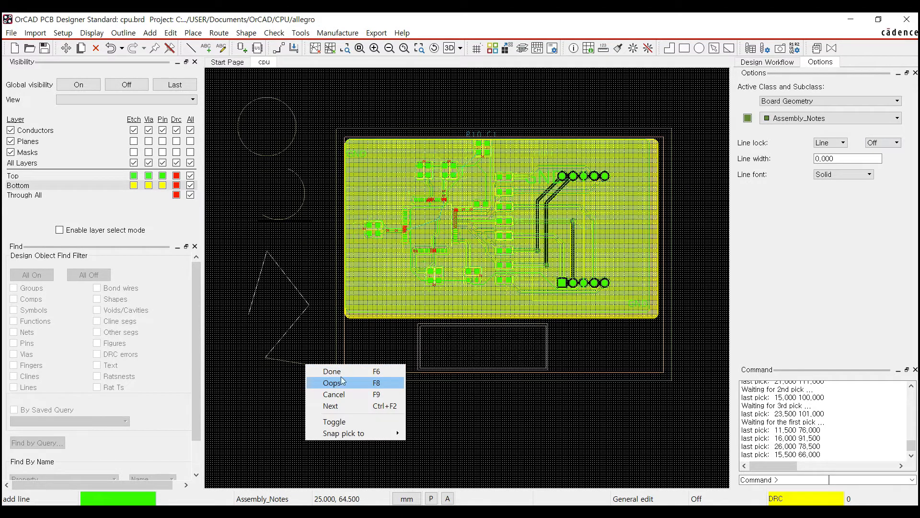
{"action": "left_click", "coordinate": [336, 372]}
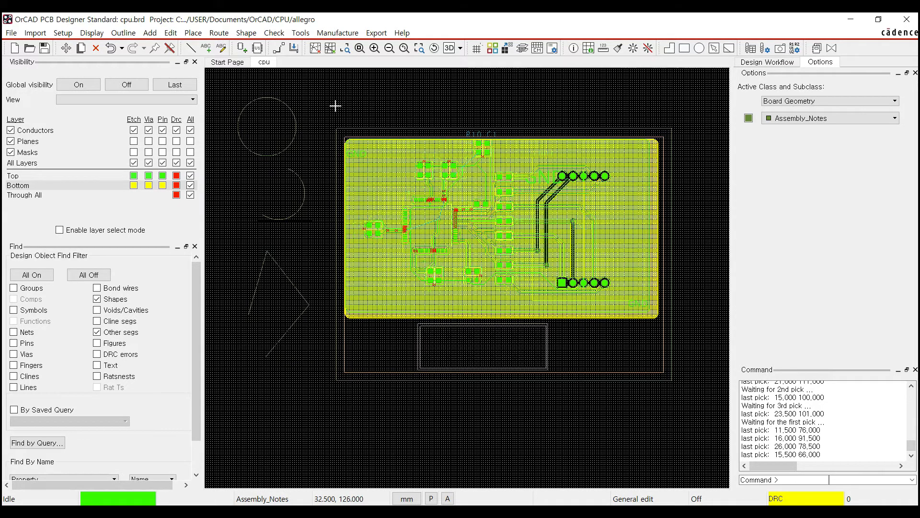
Step: Enter the dimension environment and add a linear dimension of the outer board rectangle's width, placing its text below the board at about (71, 49.5)
{"action": "left_click", "coordinate": [338, 33]}
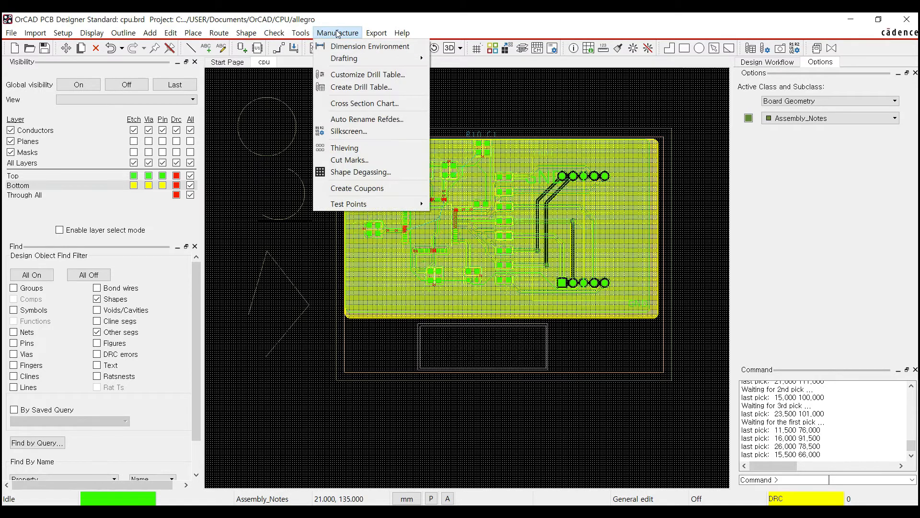
{"action": "left_click", "coordinate": [362, 46]}
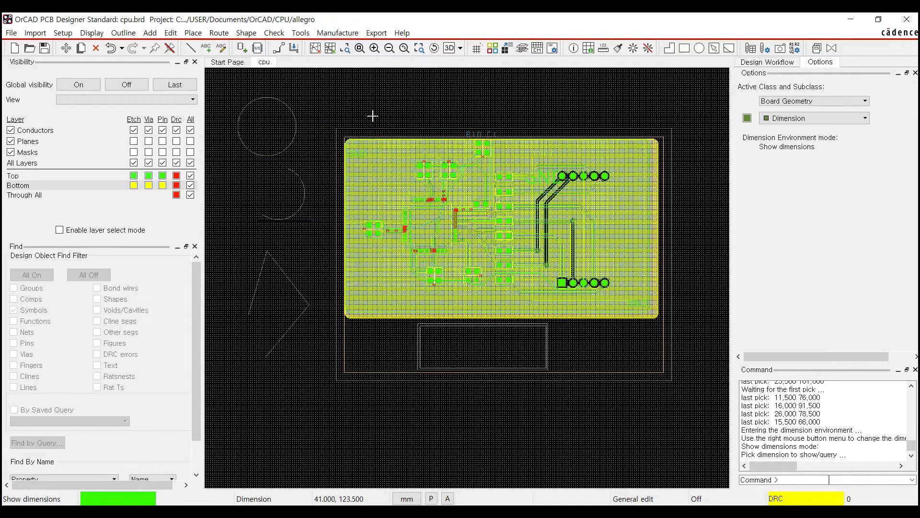
{"action": "right_click", "coordinate": [380, 107]}
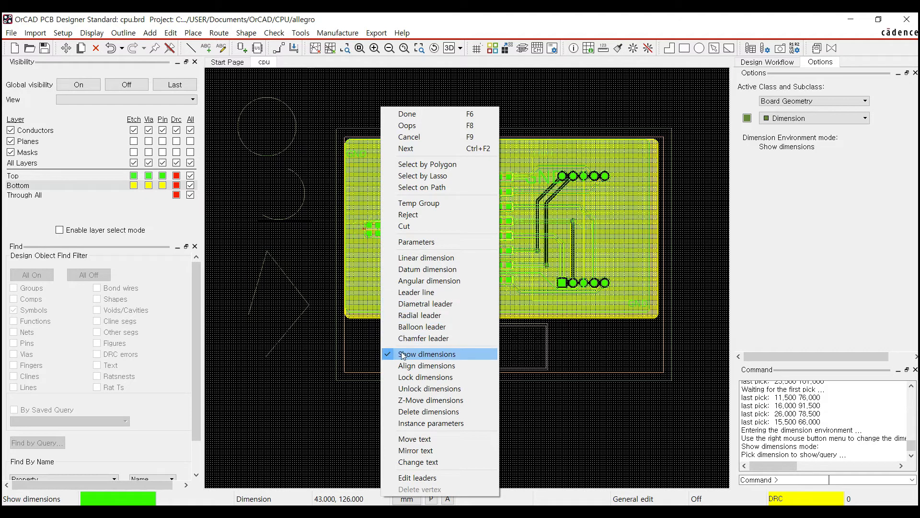
{"action": "left_click", "coordinate": [420, 258]}
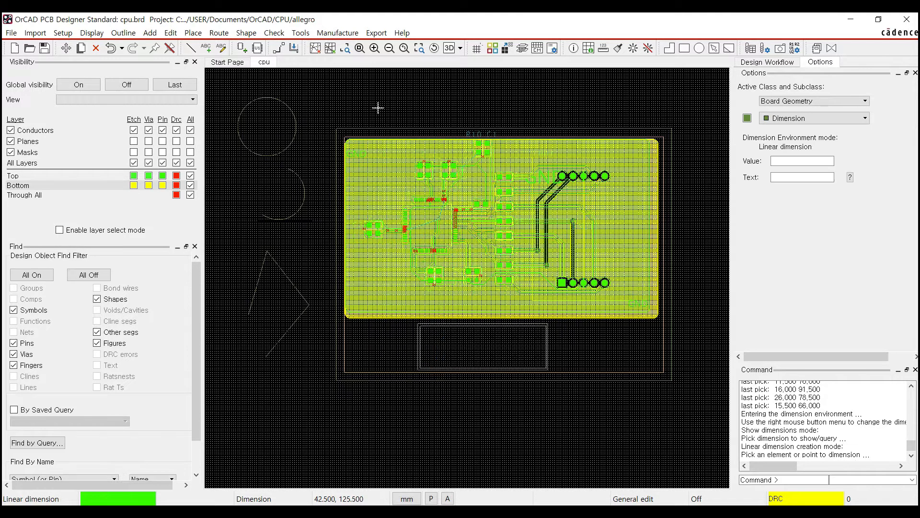
{"action": "left_click", "coordinate": [336, 380]}
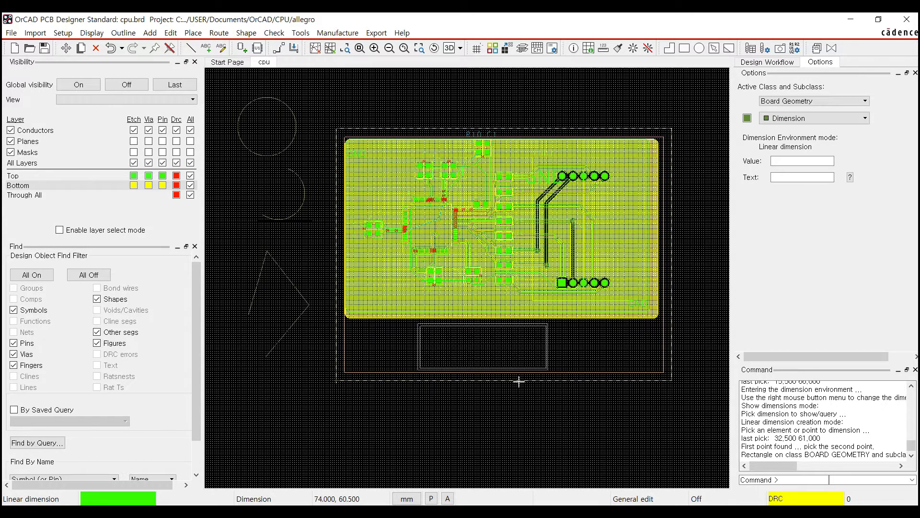
{"action": "left_click", "coordinate": [671, 381]}
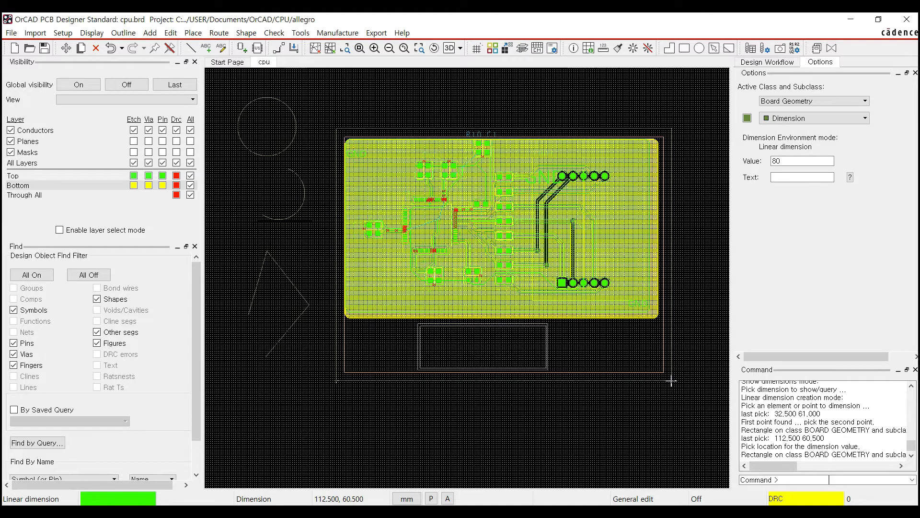
{"action": "left_click", "coordinate": [498, 426]}
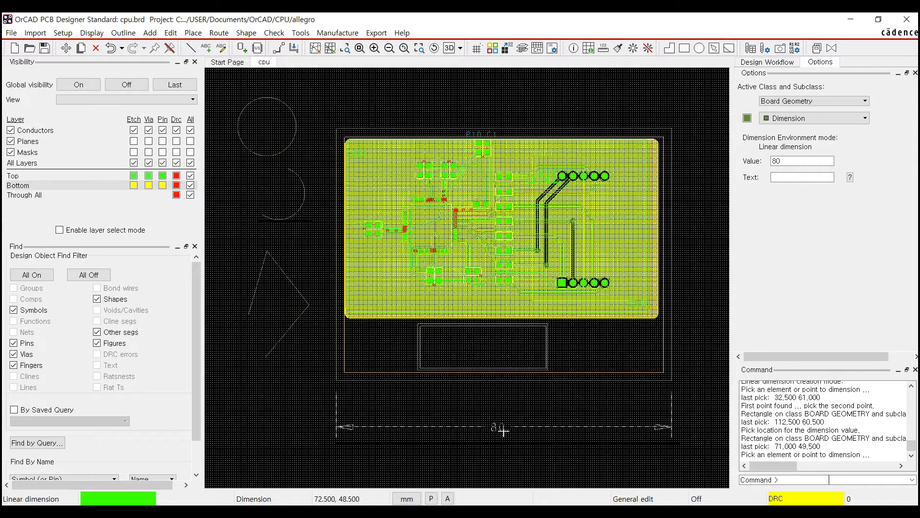
Step: Add a linear dimension of the outer board rectangle's height, placing its text beside the right edge at about (118.5, 90.5)
{"action": "left_click", "coordinate": [672, 127]}
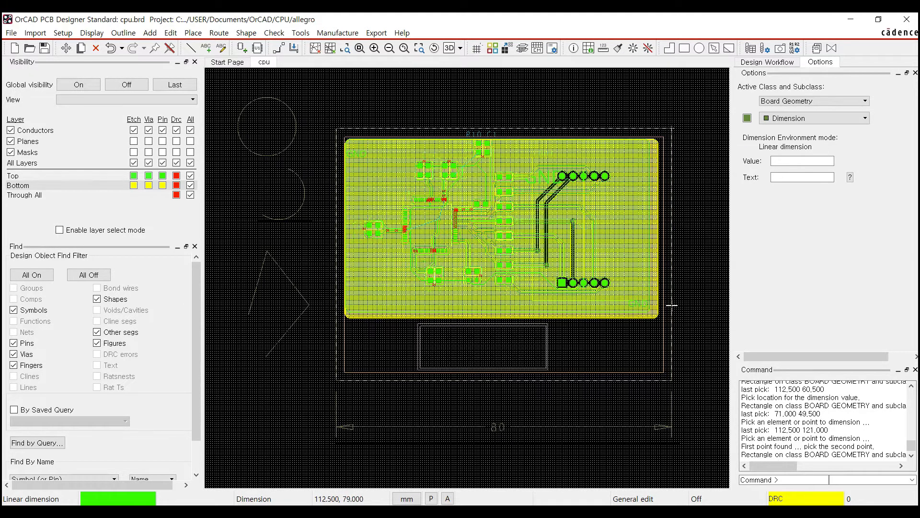
{"action": "left_click", "coordinate": [673, 382]}
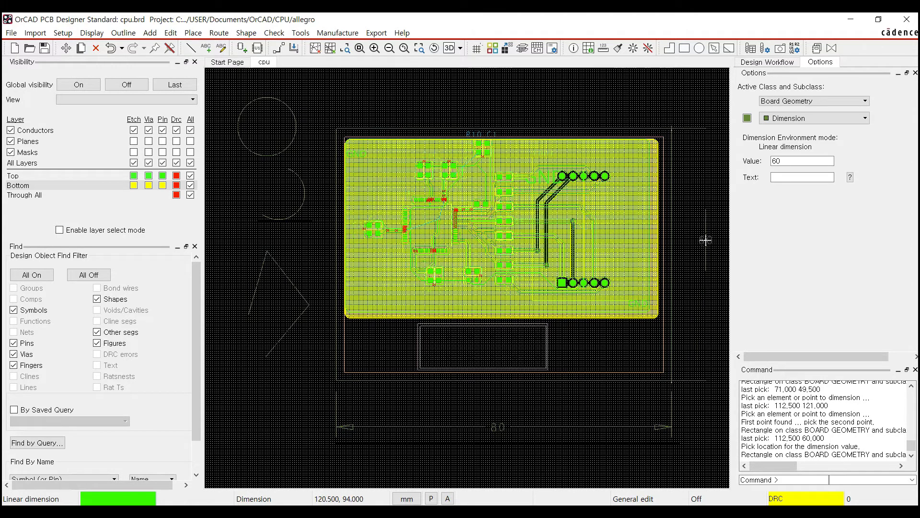
{"action": "left_click", "coordinate": [697, 255]}
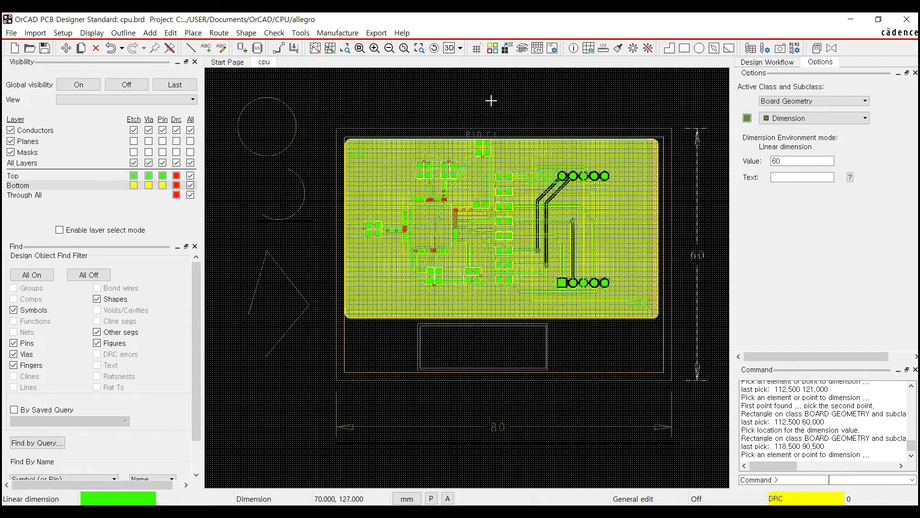
Step: Set the datum dimension origin at the outer rectangle's upper-left corner, placing its X label at (32.5, 130) and its Y label at (27, 120.5)
{"action": "right_click", "coordinate": [468, 97]}
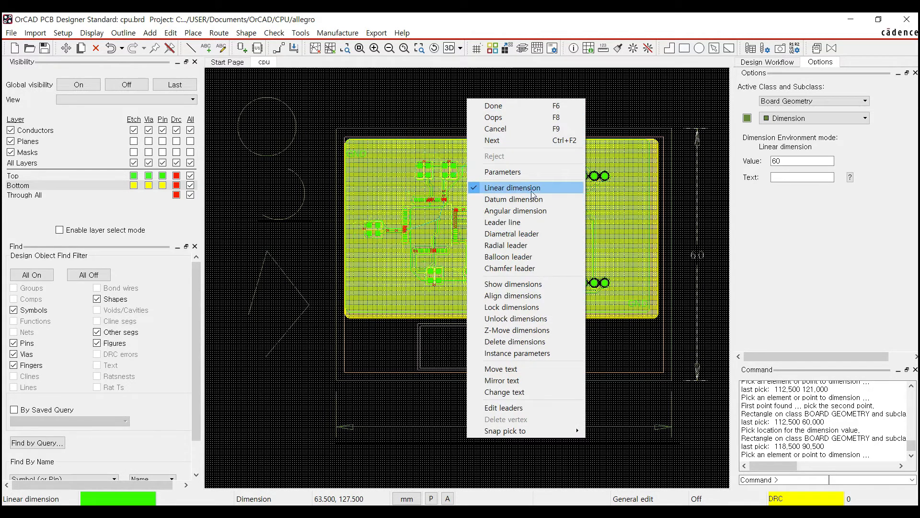
{"action": "left_click", "coordinate": [504, 200]}
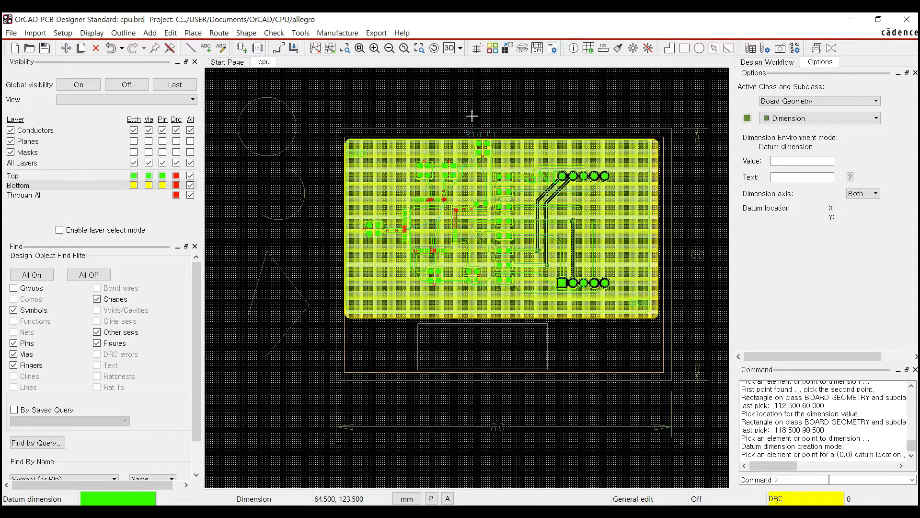
{"action": "left_click", "coordinate": [336, 129]}
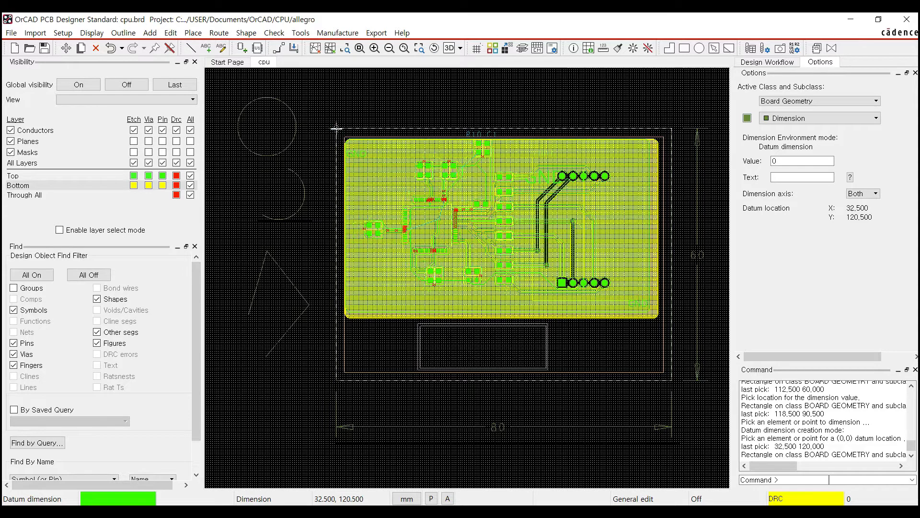
{"action": "left_click", "coordinate": [336, 89]}
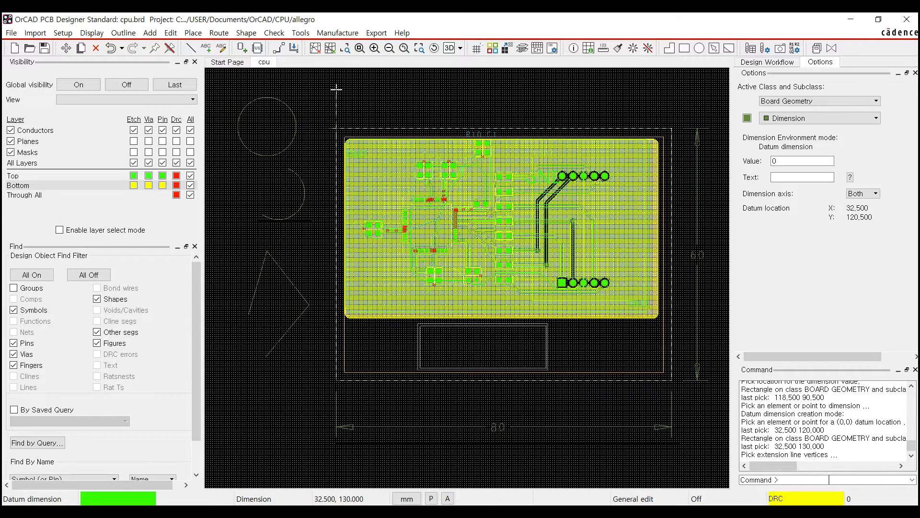
{"action": "right_click", "coordinate": [362, 80]}
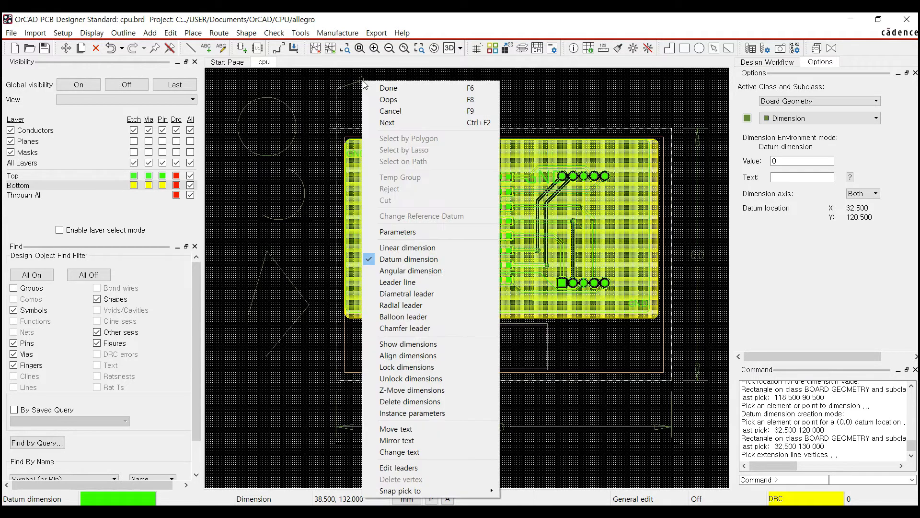
{"action": "left_click", "coordinate": [483, 123]}
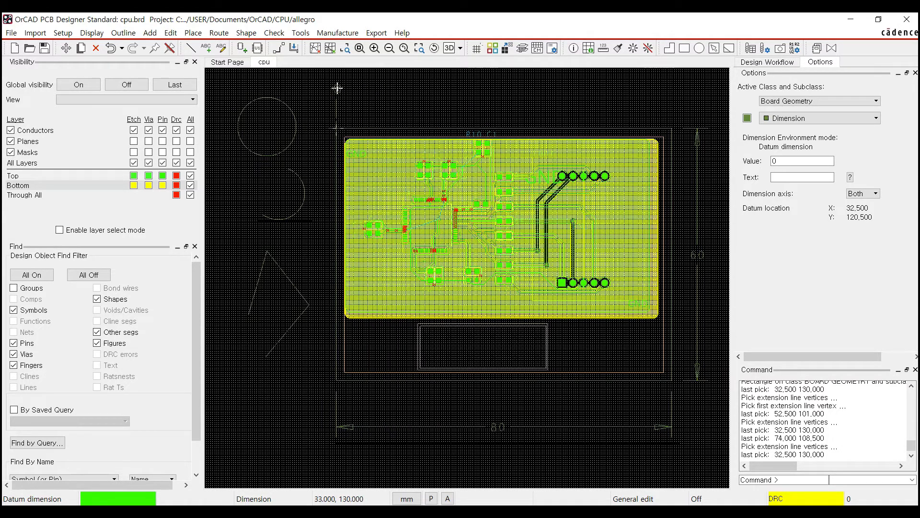
{"action": "left_click", "coordinate": [314, 128]}
{"action": "right_click", "coordinate": [313, 117]}
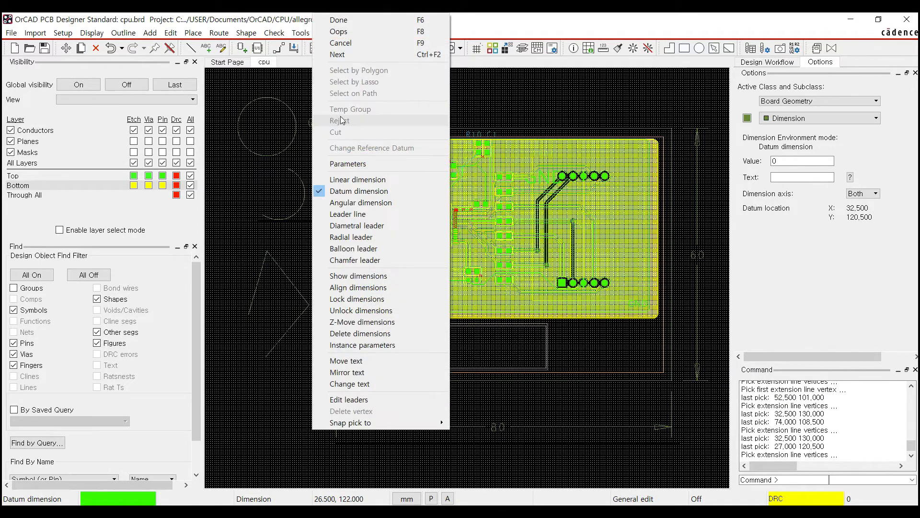
{"action": "left_click", "coordinate": [364, 54]}
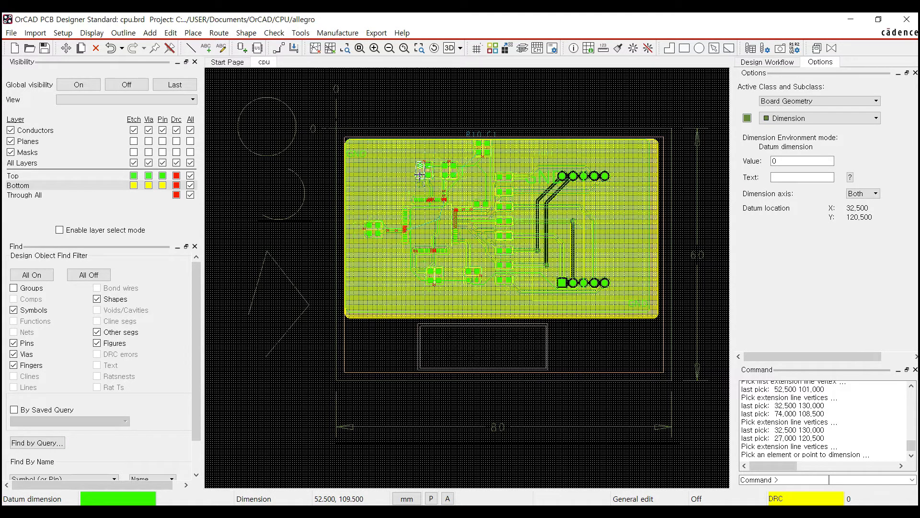
Step: Add datum dimensions for symbol U1, placing the X label above the board at (55.5, 129.5) and the Y label left of it at (24.5, 97.5)
{"action": "left_click", "coordinate": [430, 220]}
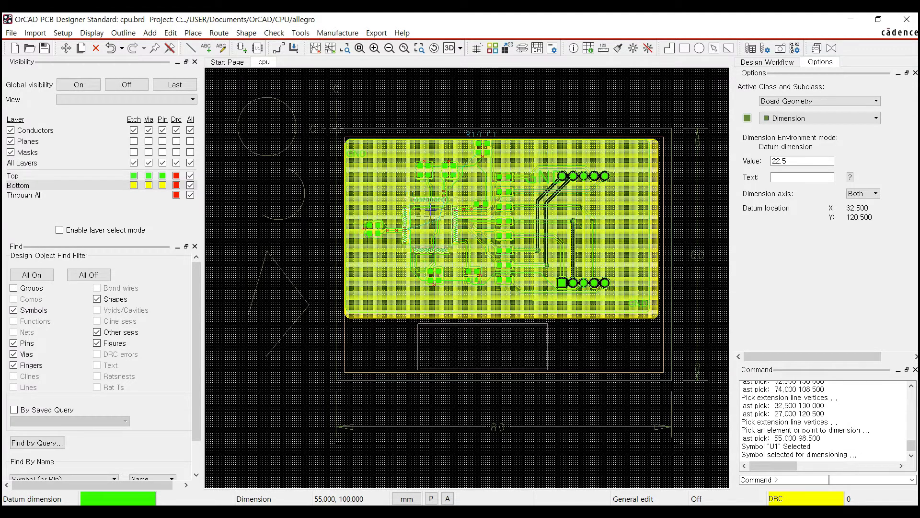
{"action": "left_click", "coordinate": [431, 90]}
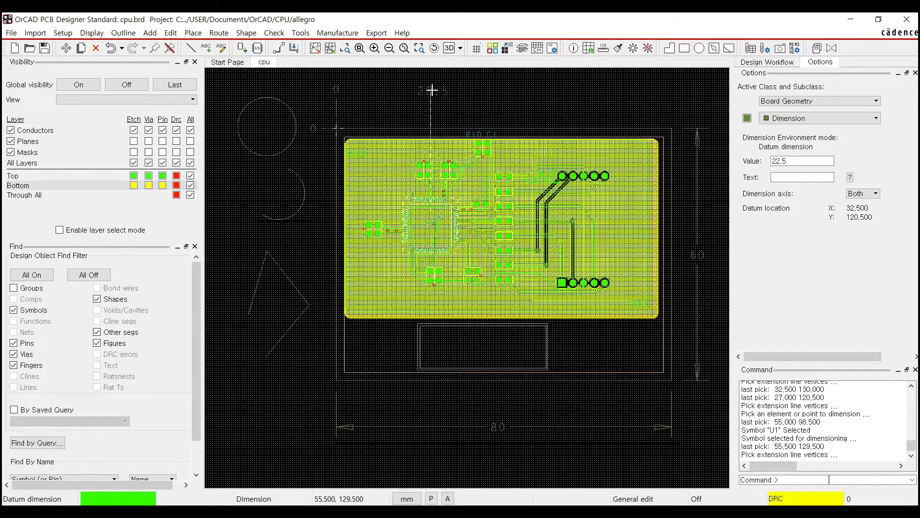
{"action": "right_click", "coordinate": [460, 88]}
{"action": "left_click", "coordinate": [477, 131]}
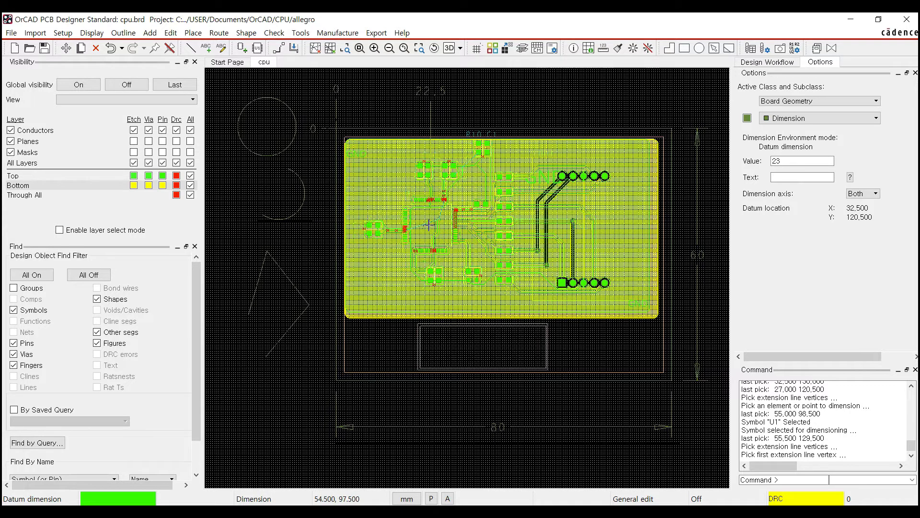
{"action": "left_click", "coordinate": [303, 226]}
{"action": "right_click", "coordinate": [320, 251]}
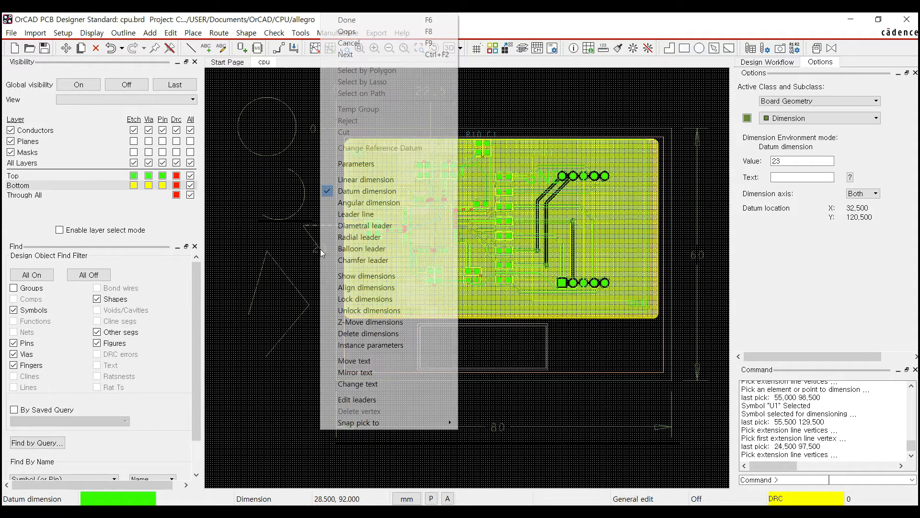
{"action": "left_click", "coordinate": [375, 57]}
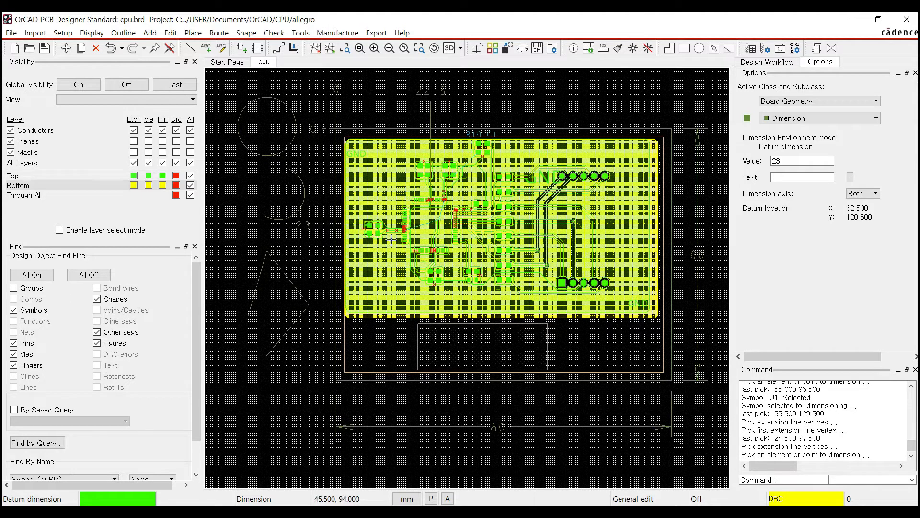
Step: Add datum dimensions for symbol Fnd1, placing the X label above the board at (96.5, 130) and the Y label beside it at (17.5, 94)
{"action": "left_click", "coordinate": [584, 226]}
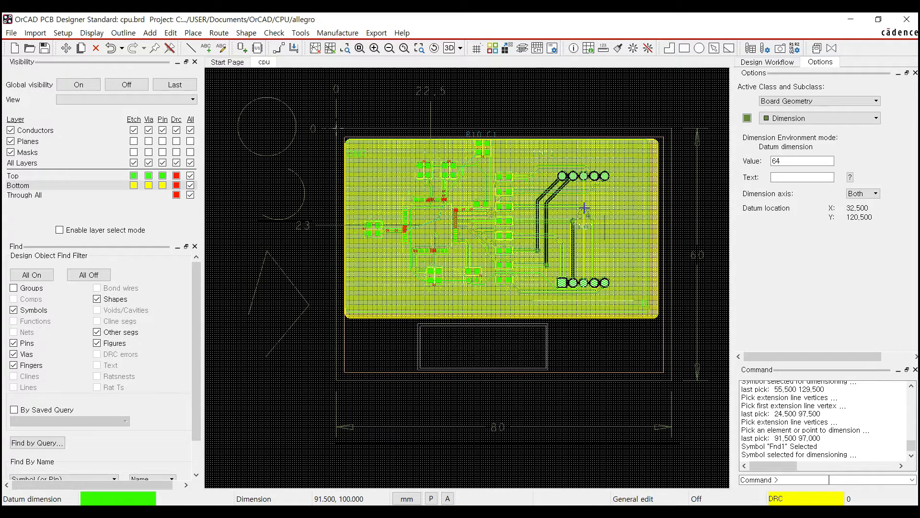
{"action": "left_click", "coordinate": [605, 89]}
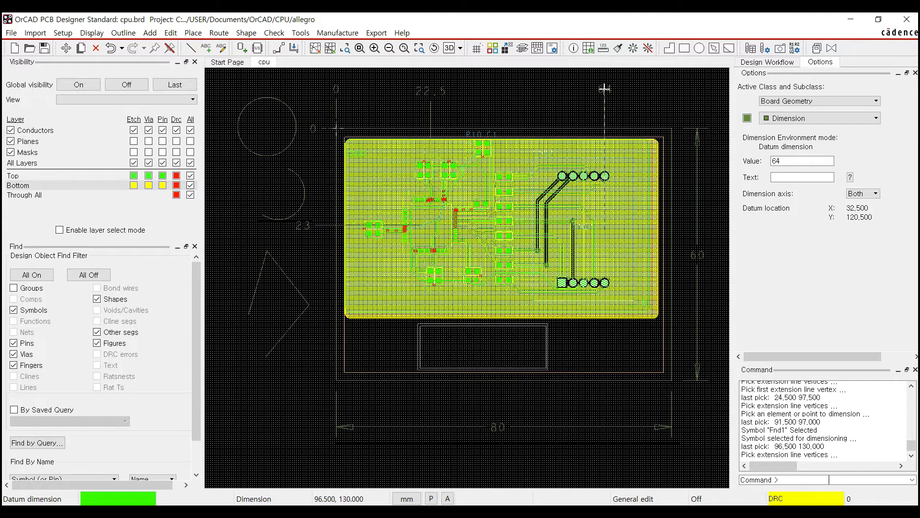
{"action": "right_click", "coordinate": [588, 126]}
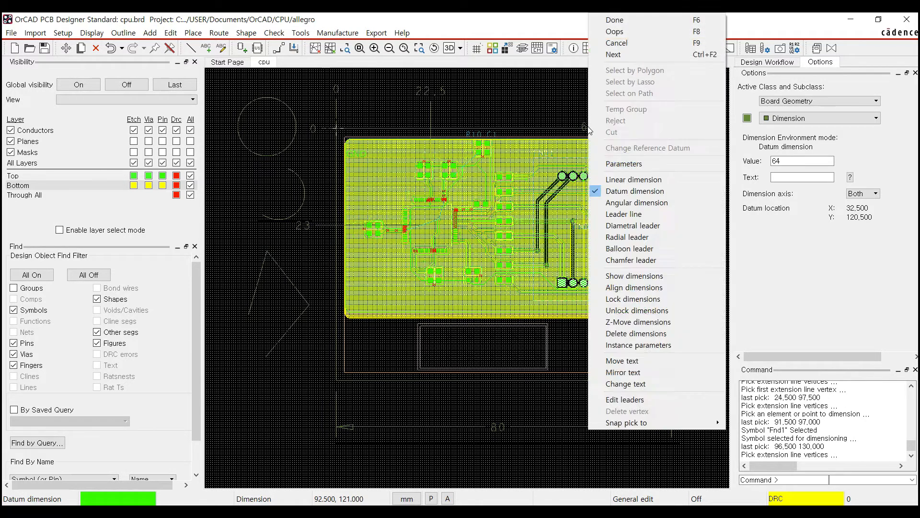
{"action": "left_click", "coordinate": [619, 53]}
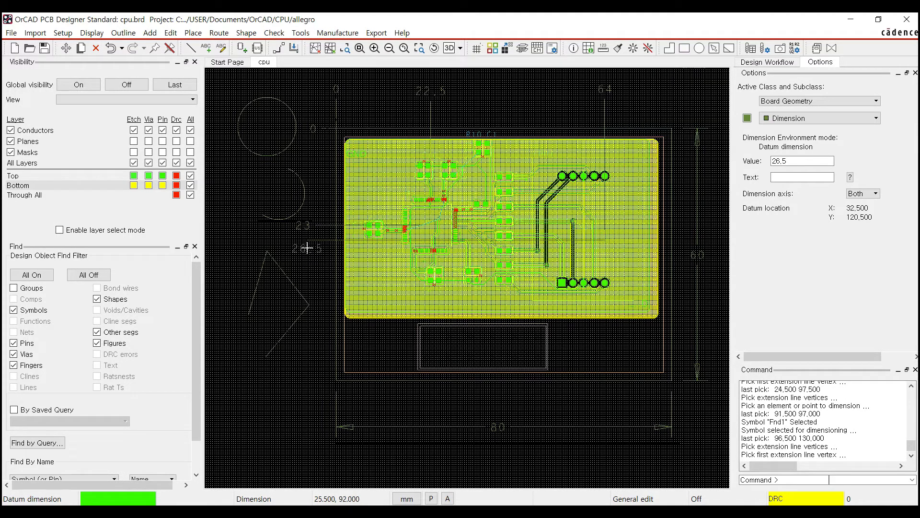
{"action": "left_click", "coordinate": [273, 240]}
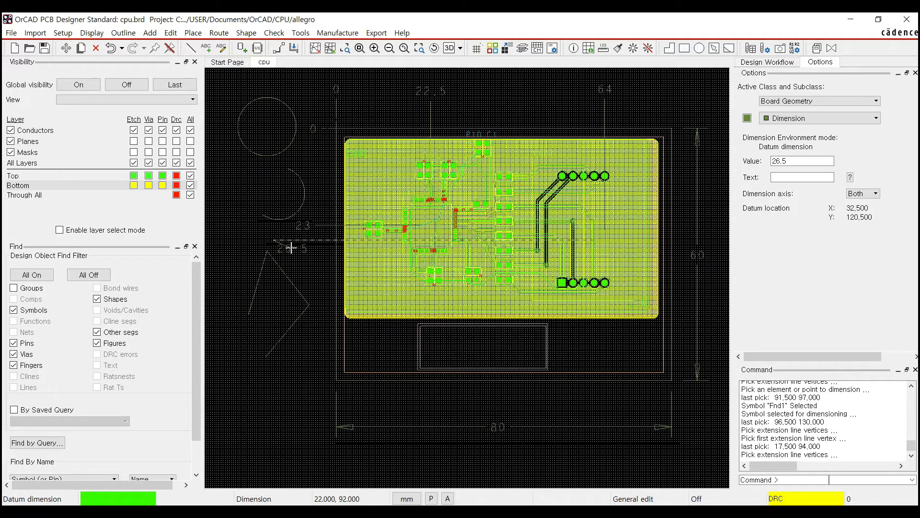
{"action": "right_click", "coordinate": [291, 248]}
{"action": "left_click", "coordinate": [331, 54]}
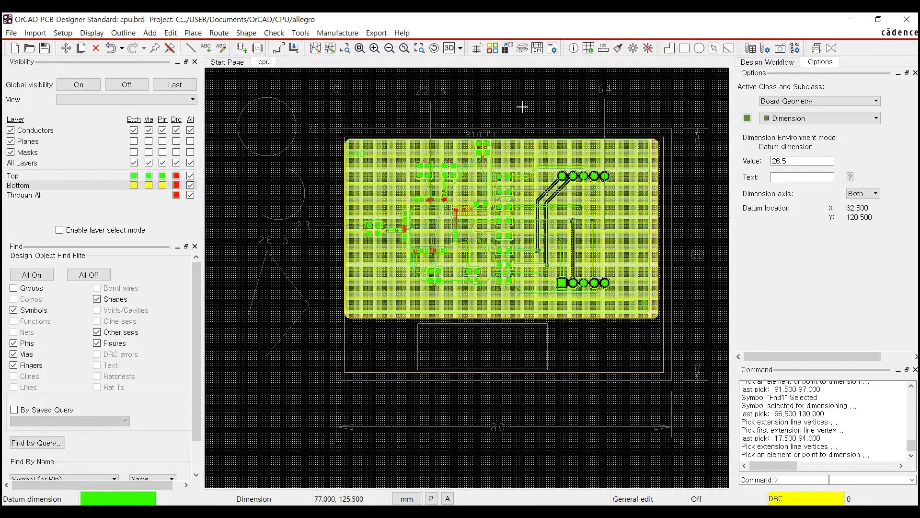
Step: Add an angular dimension between the two segments meeting at the zigzag line's right vertex, placing its text inside the angle at (19, 78.5)
{"action": "right_click", "coordinate": [555, 117]}
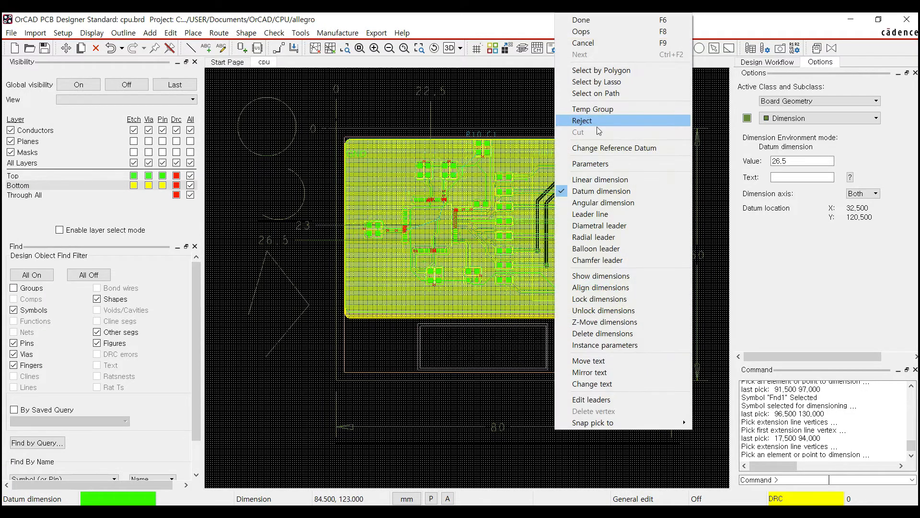
{"action": "left_click", "coordinate": [603, 203]}
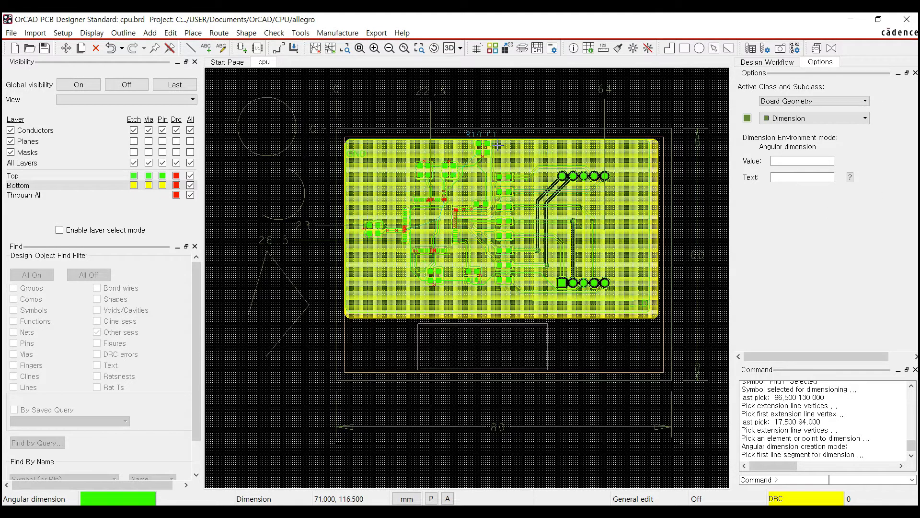
{"action": "left_click", "coordinate": [299, 292]}
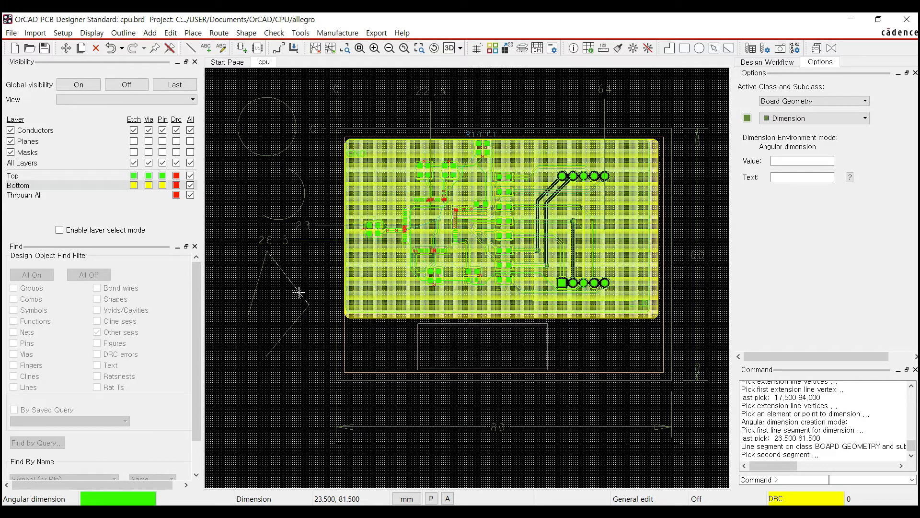
{"action": "left_click", "coordinate": [290, 326]}
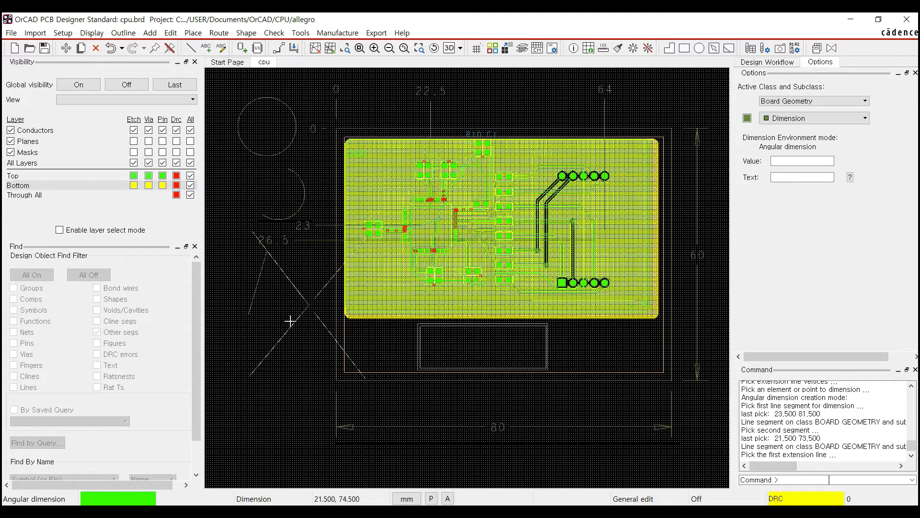
{"action": "left_click", "coordinate": [286, 276]}
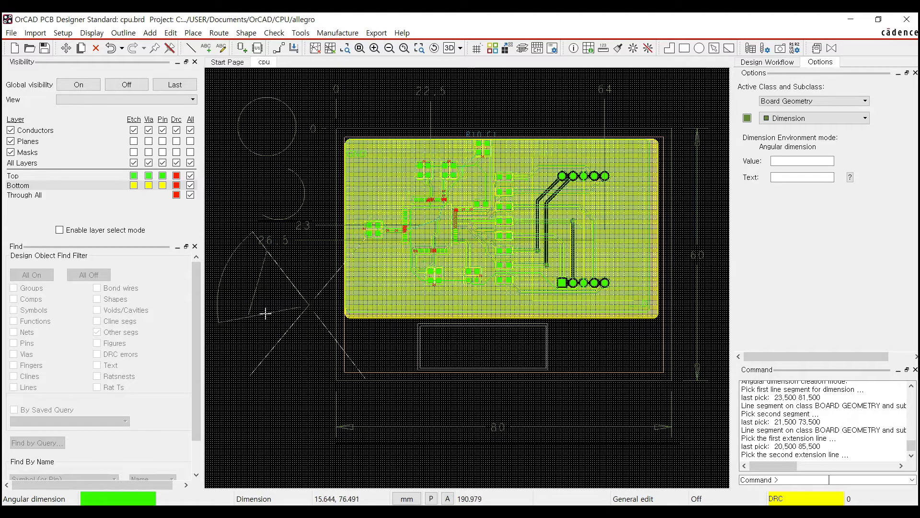
{"action": "left_click", "coordinate": [267, 313]}
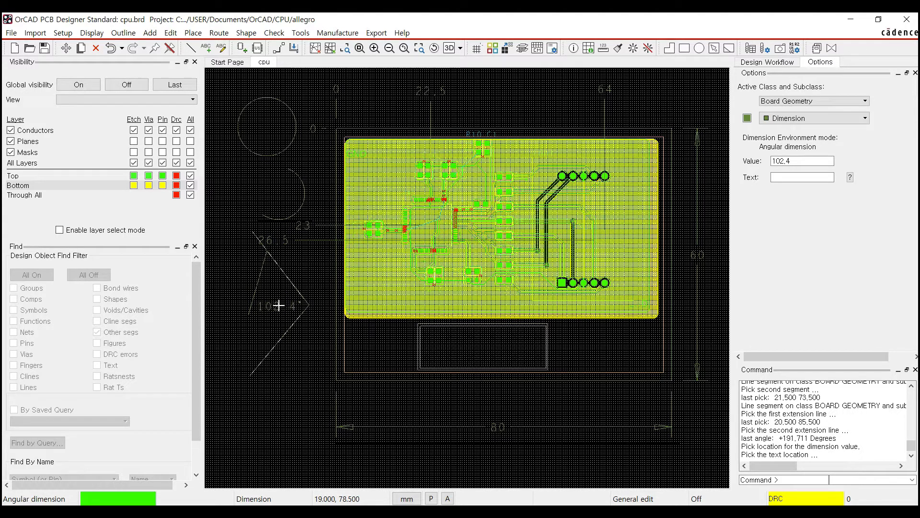
{"action": "left_click", "coordinate": [279, 306]}
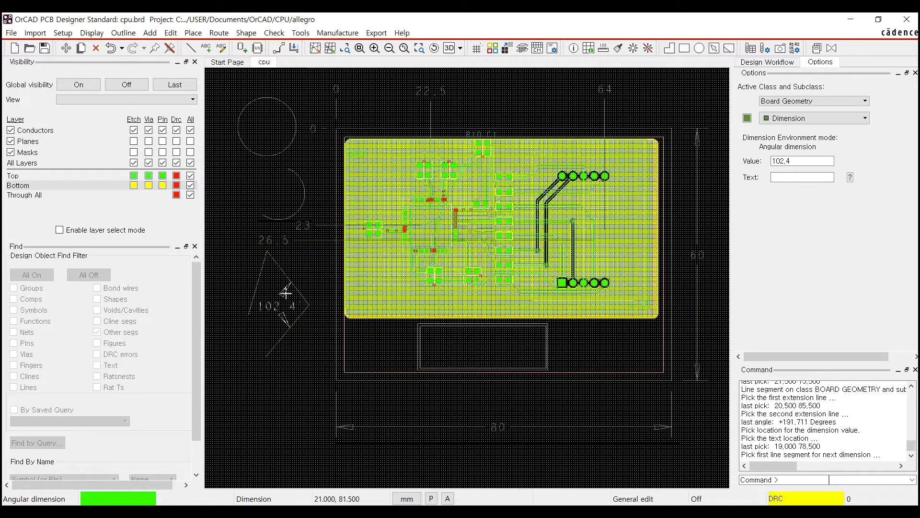
{"action": "right_click", "coordinate": [313, 262]}
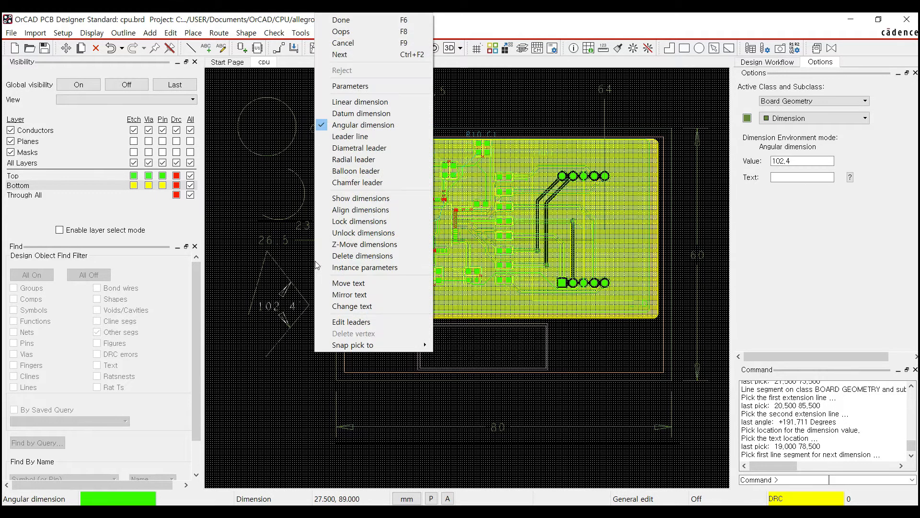
{"action": "left_click", "coordinate": [357, 55]}
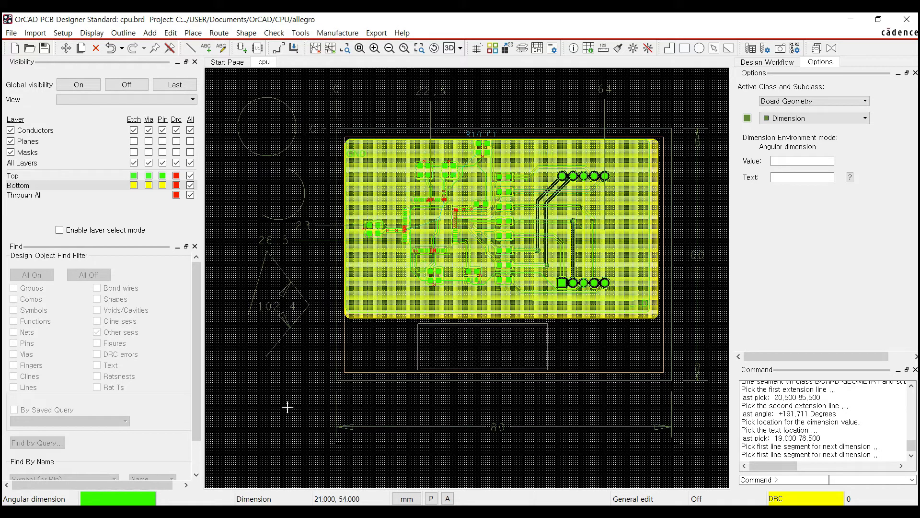
Step: Add an angular dimension of the reflex angle at the zigzag line's upper vertex, placing its text above the vertex at (15, 97)
{"action": "left_click", "coordinate": [286, 273]}
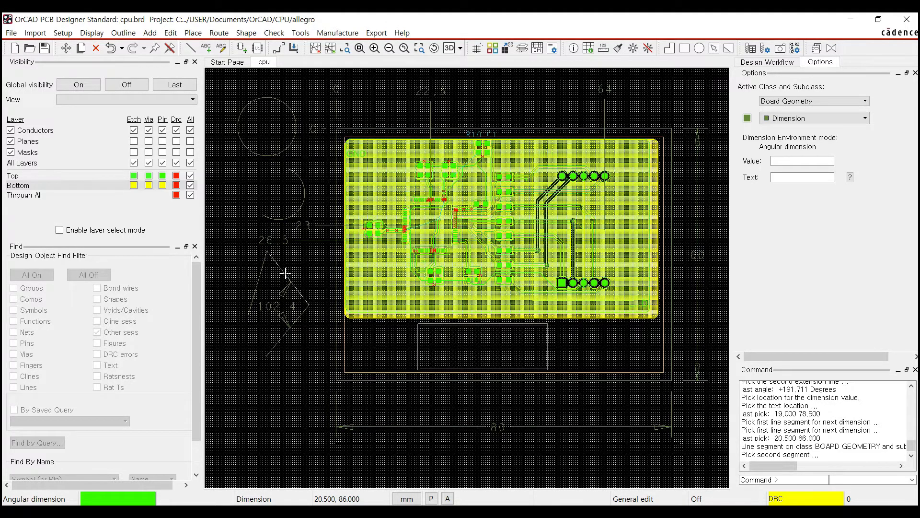
{"action": "left_click", "coordinate": [260, 276]}
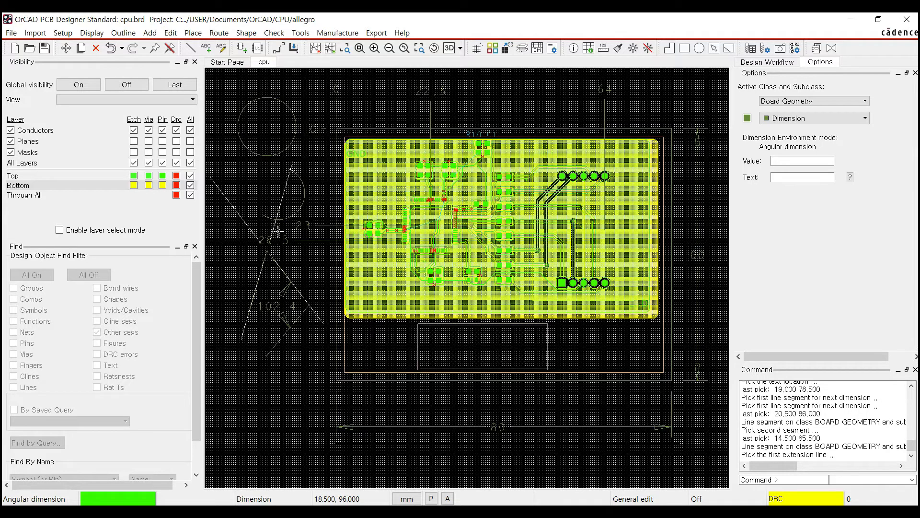
{"action": "left_click", "coordinate": [258, 281]}
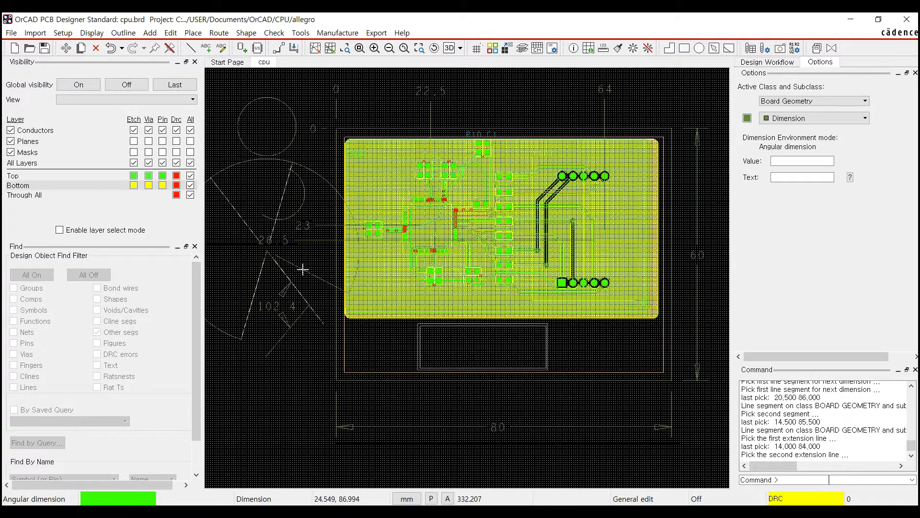
{"action": "left_click", "coordinate": [302, 270]}
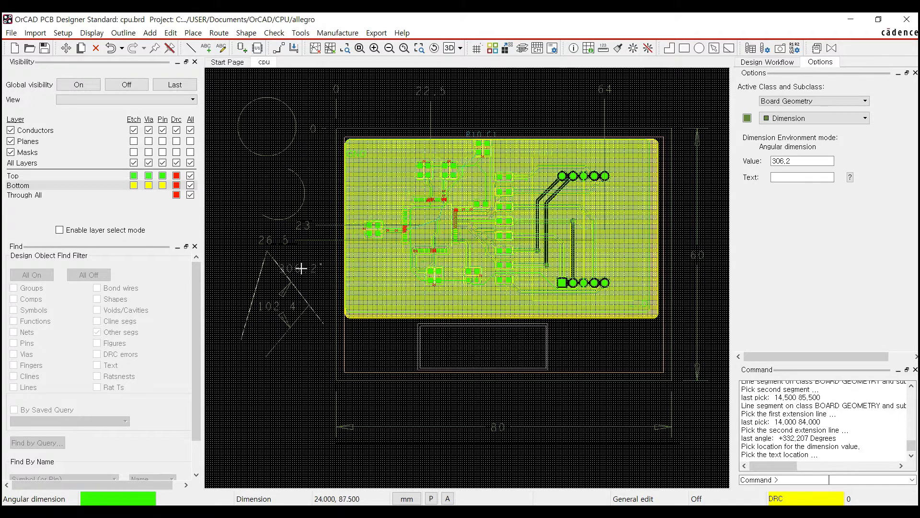
{"action": "left_click", "coordinate": [262, 227]}
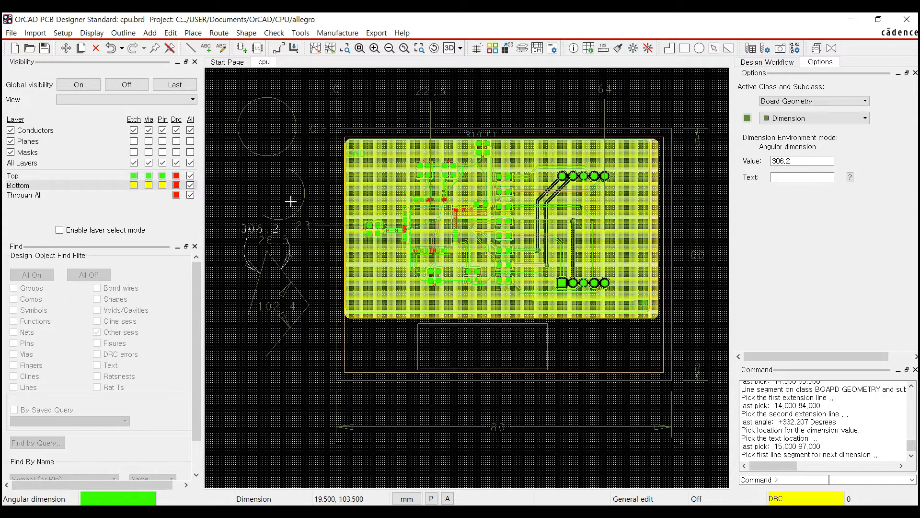
Step: Draw a leader line without text from the board's lower-left corner at (35.5, 75) through (15.5, 56) to (24, 46.5)
{"action": "right_click", "coordinate": [320, 169]}
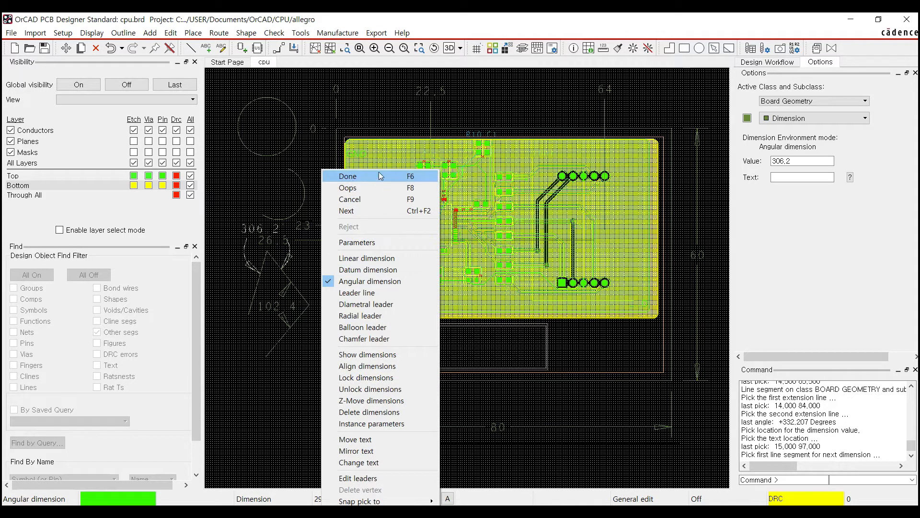
{"action": "left_click", "coordinate": [380, 294]}
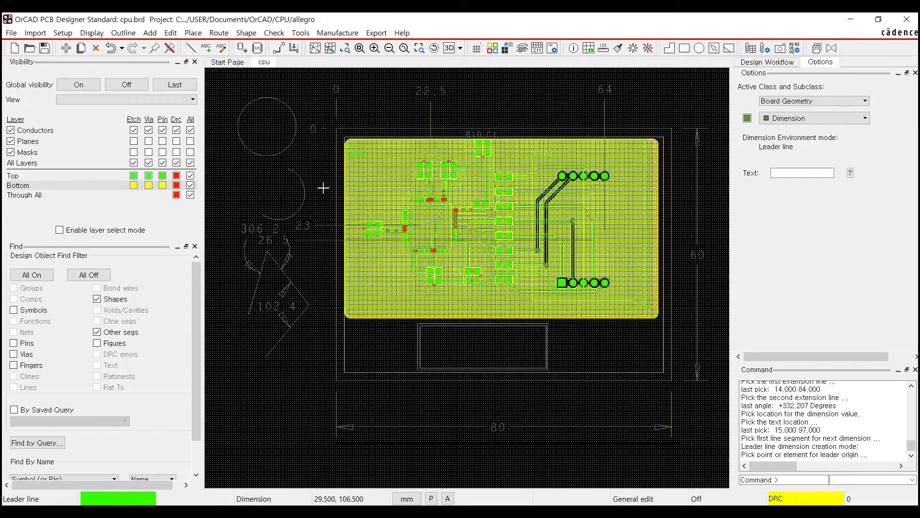
{"action": "left_click", "coordinate": [348, 319]}
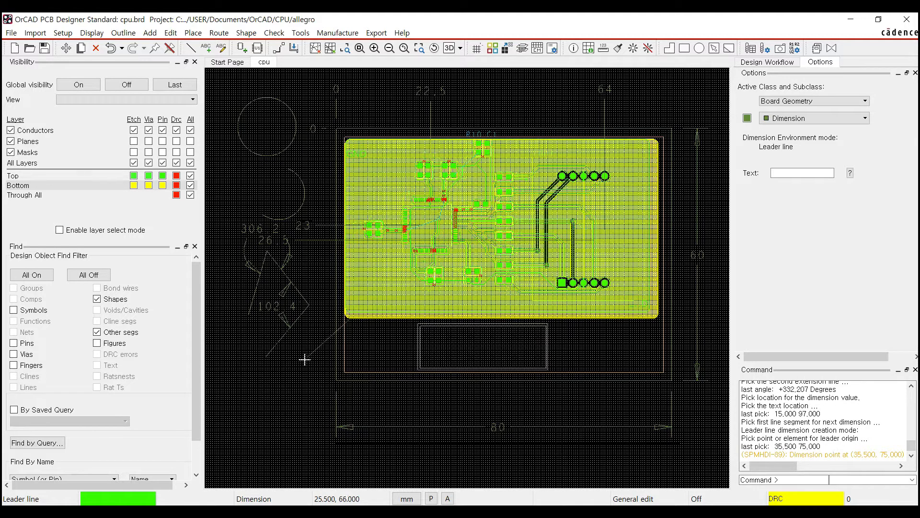
{"action": "left_click", "coordinate": [265, 399]}
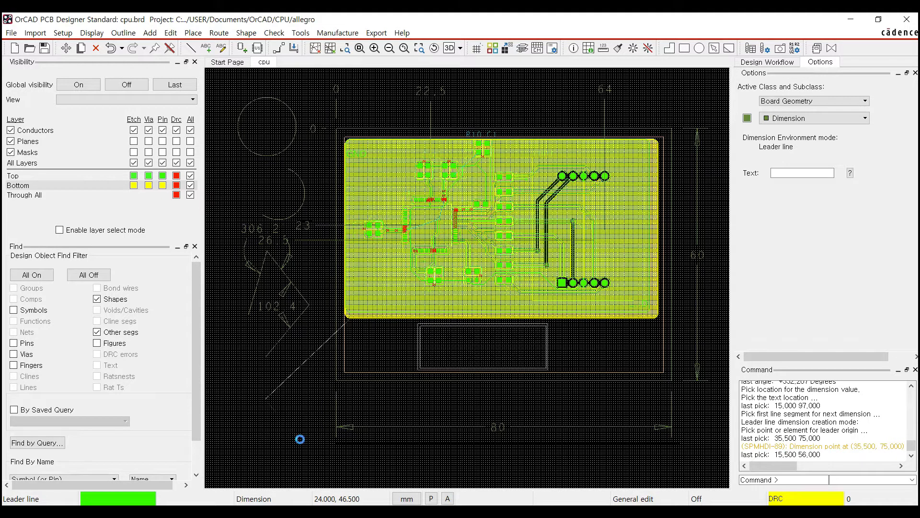
{"action": "left_click", "coordinate": [300, 439]}
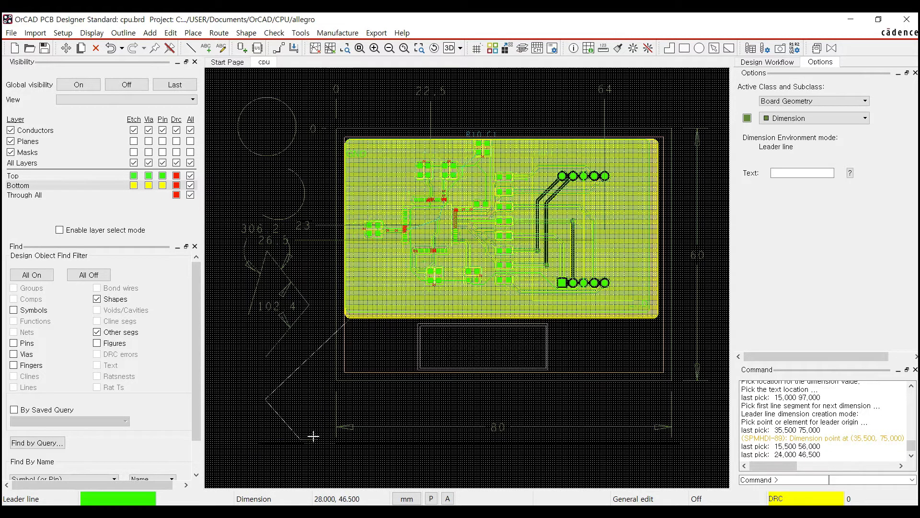
{"action": "right_click", "coordinate": [310, 399]}
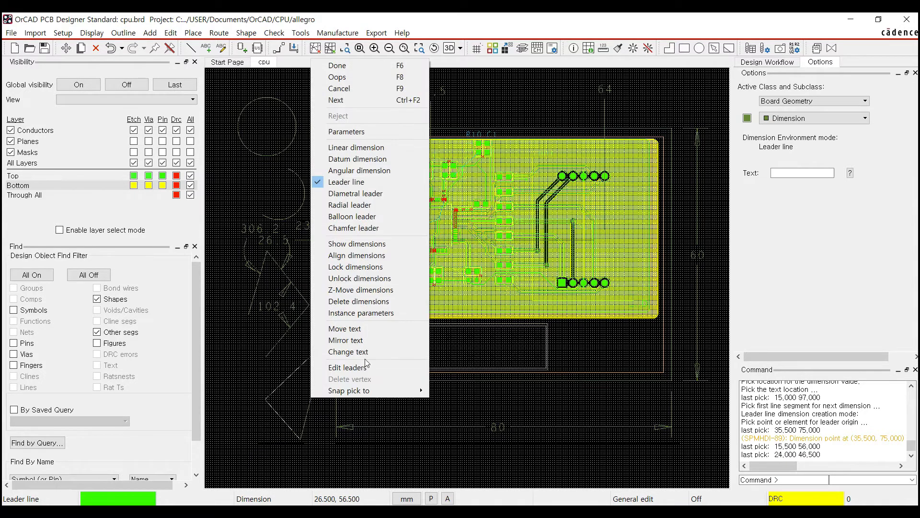
{"action": "left_click", "coordinate": [344, 103]}
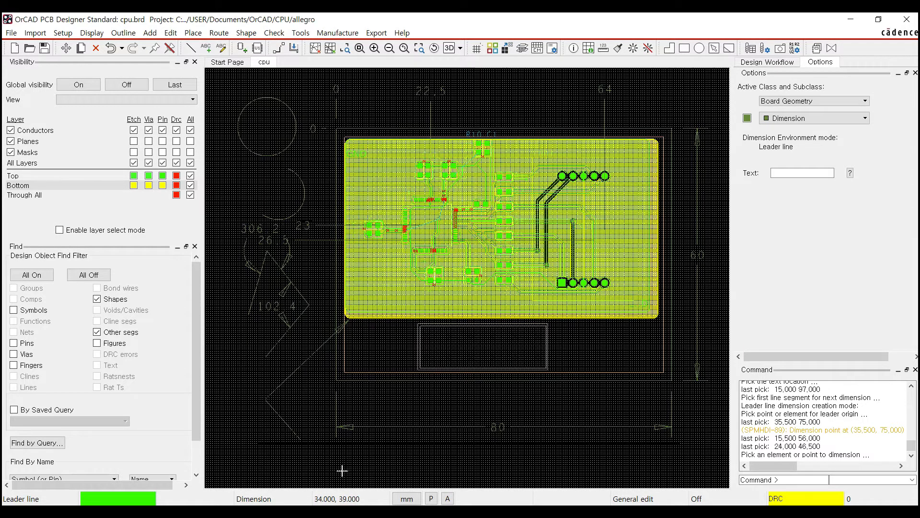
Step: Add a diametral leader to the upper sample circle, picking it at (19.5, 127) and ending the leader at (25, 132.5)
{"action": "right_click", "coordinate": [336, 241]}
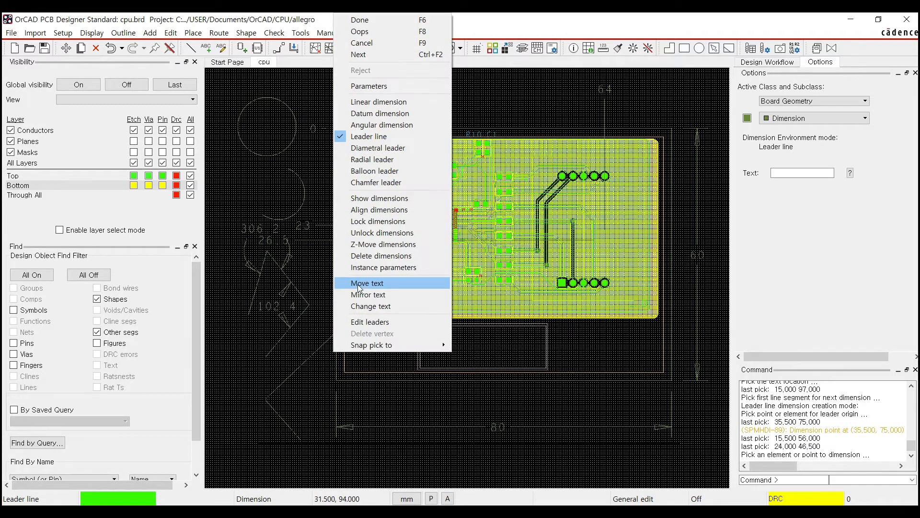
{"action": "left_click", "coordinate": [387, 149]}
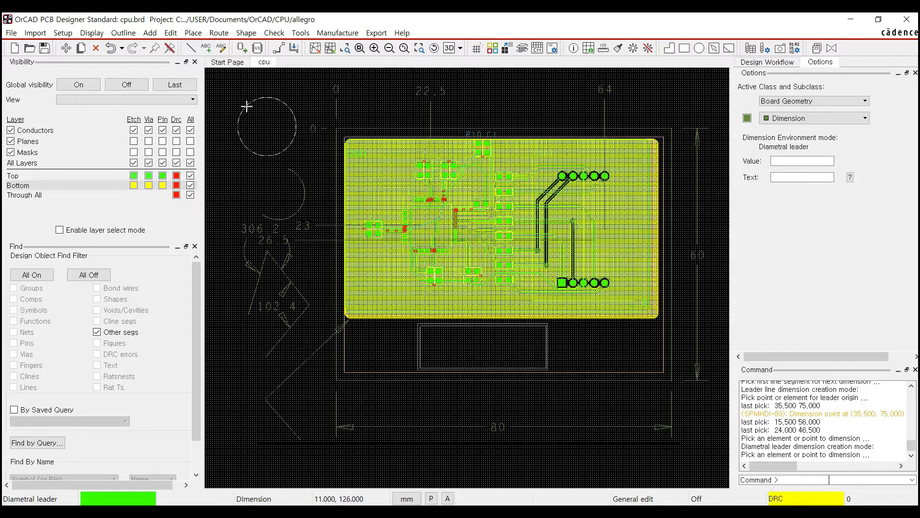
{"action": "left_click", "coordinate": [281, 101]}
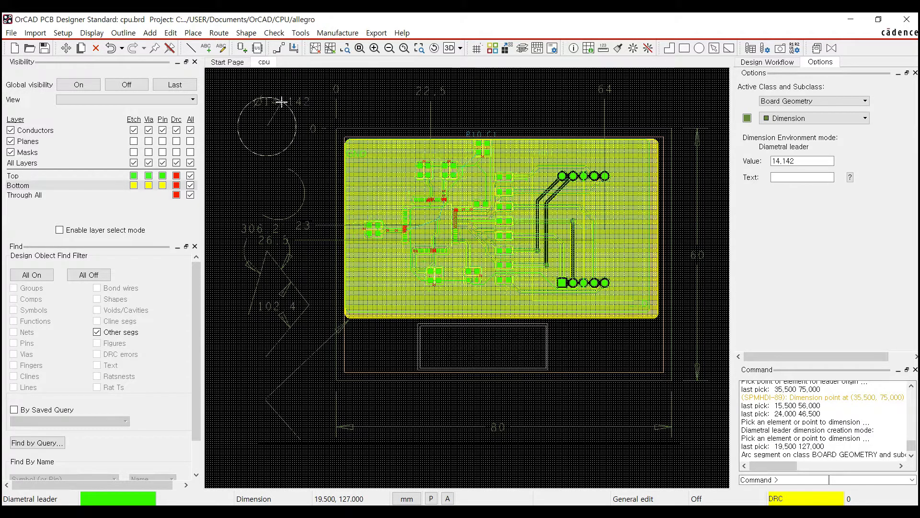
{"action": "left_click", "coordinate": [304, 79]}
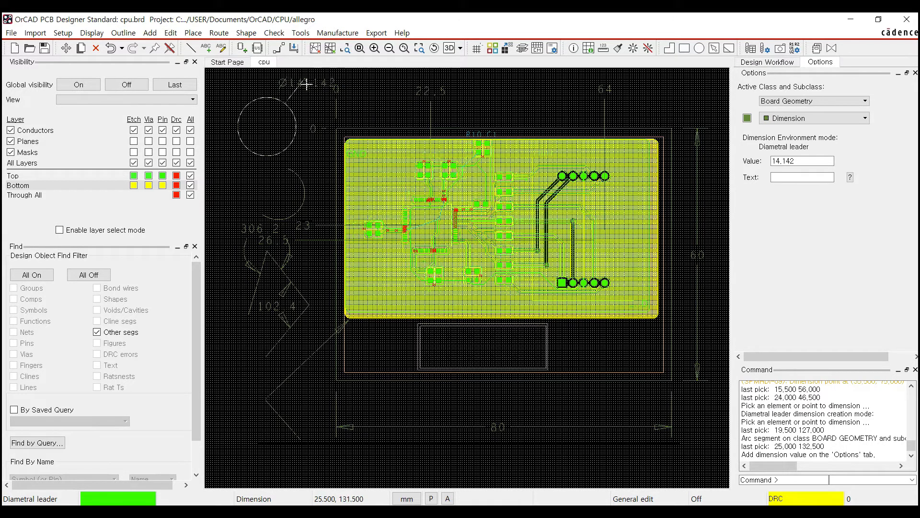
{"action": "right_click", "coordinate": [306, 79]}
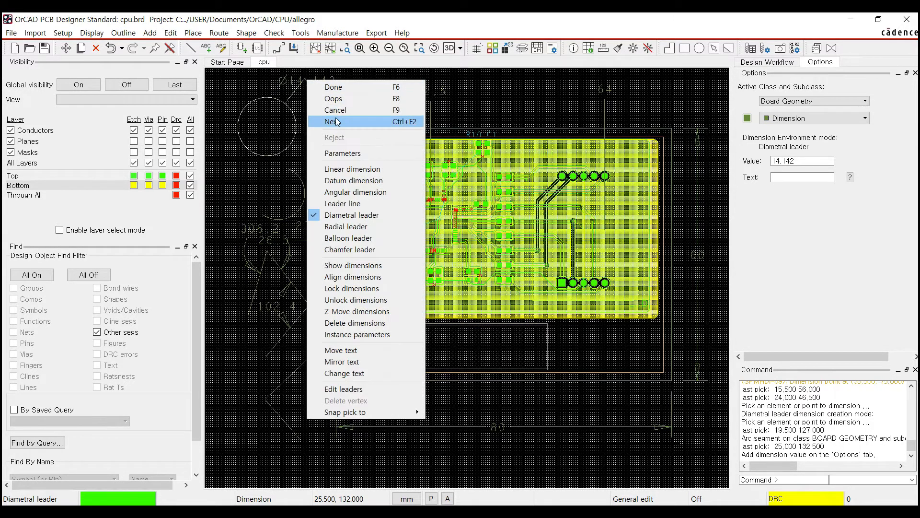
{"action": "left_click", "coordinate": [360, 119]}
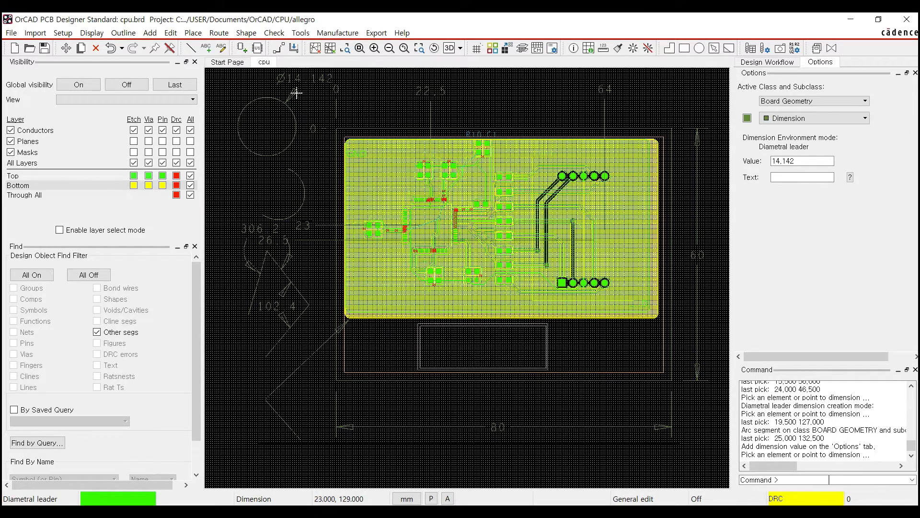
Step: Add a radial leader to the lower sample circle, picking it at (24.5, 107.5) and ending the leader at (28, 114.5)
{"action": "right_click", "coordinate": [310, 148]}
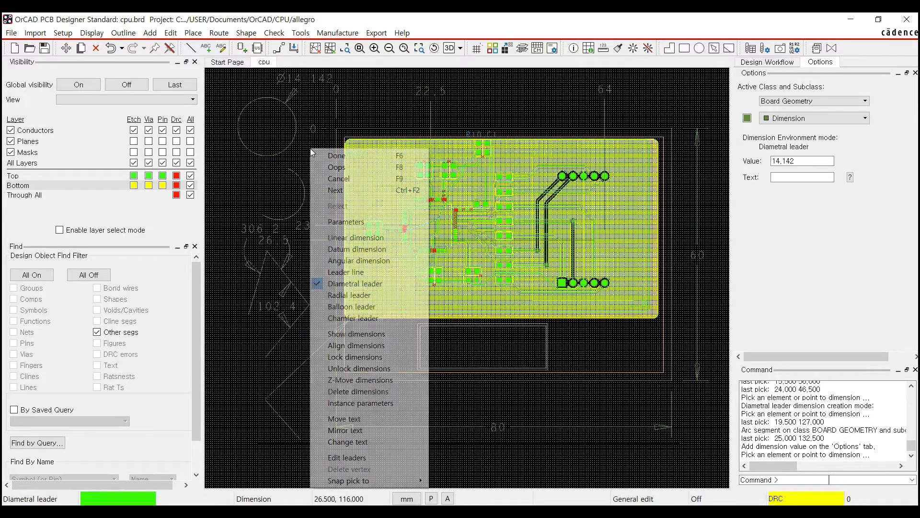
{"action": "left_click", "coordinate": [349, 295]}
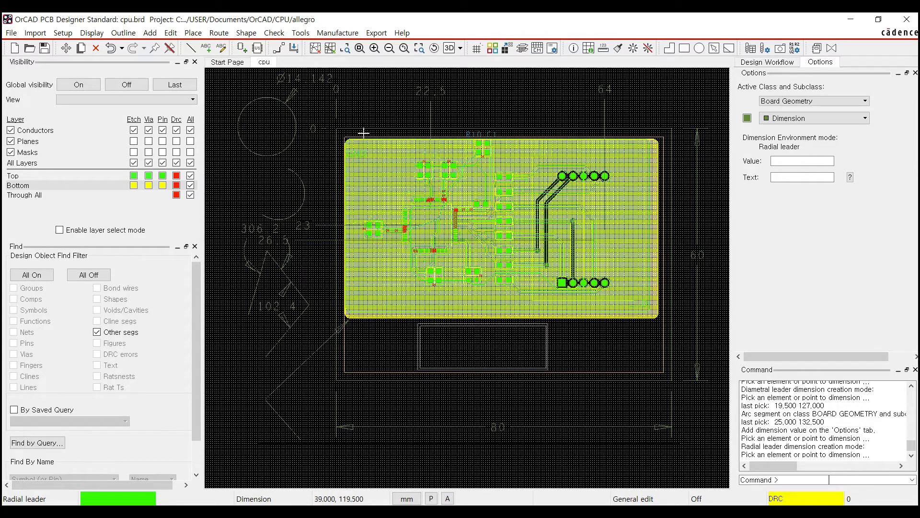
{"action": "left_click", "coordinate": [302, 183]}
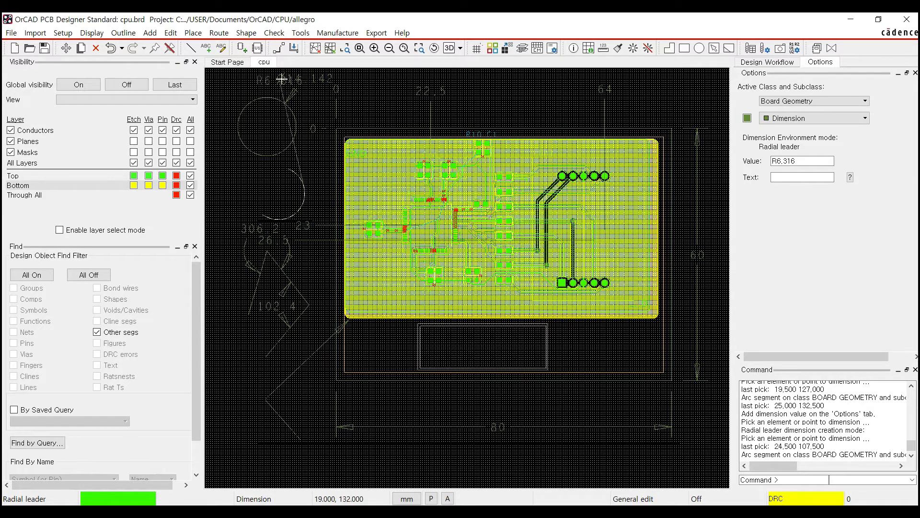
{"action": "left_click", "coordinate": [318, 153]}
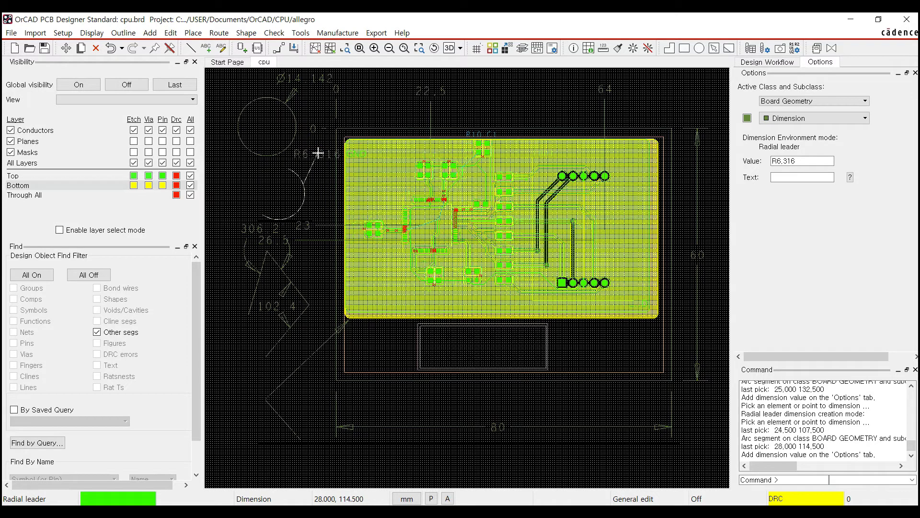
{"action": "right_click", "coordinate": [318, 153]}
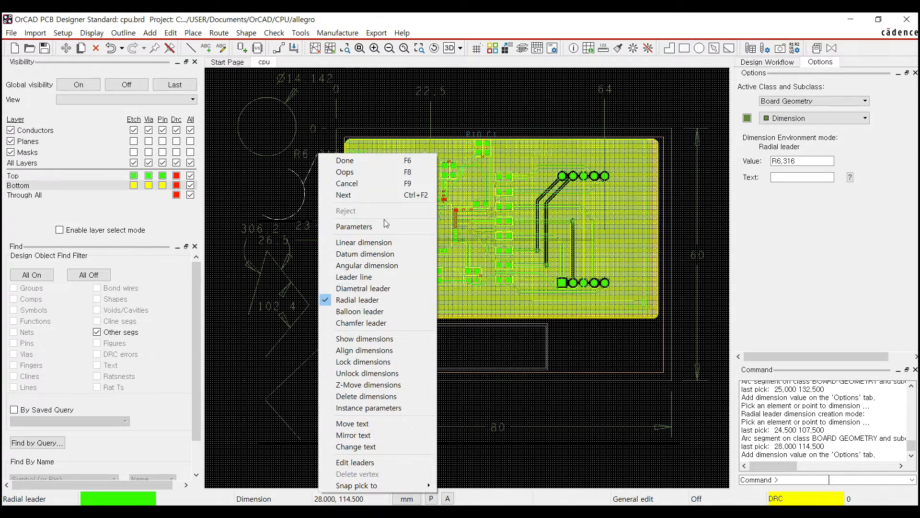
{"action": "left_click", "coordinate": [385, 194]}
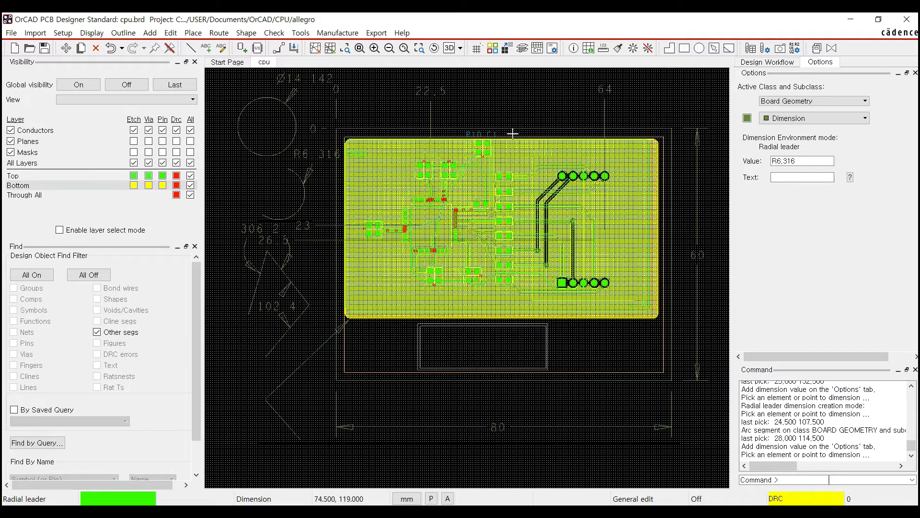
Step: Add a balloon leader labelled D, starting at the lower connector row at (88.5, 83.5) and ending at (119.5, 52)
{"action": "right_click", "coordinate": [509, 114]}
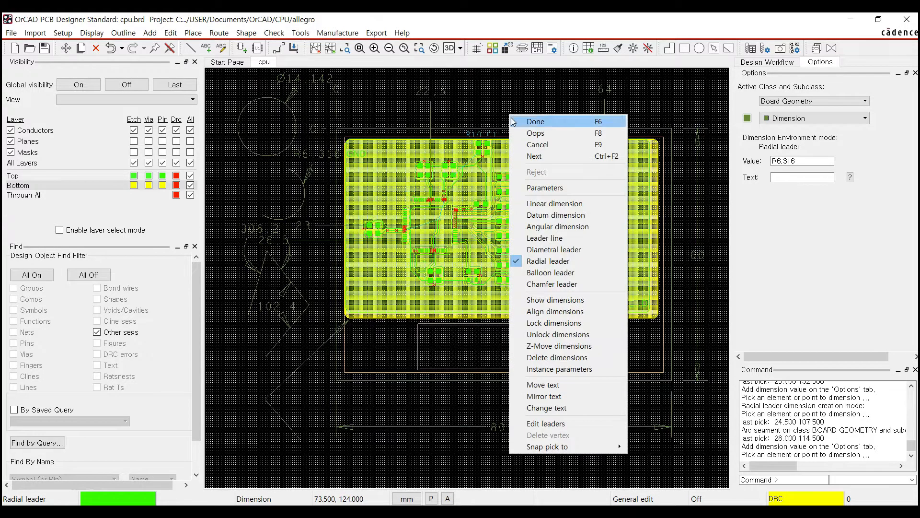
{"action": "left_click", "coordinate": [551, 272]}
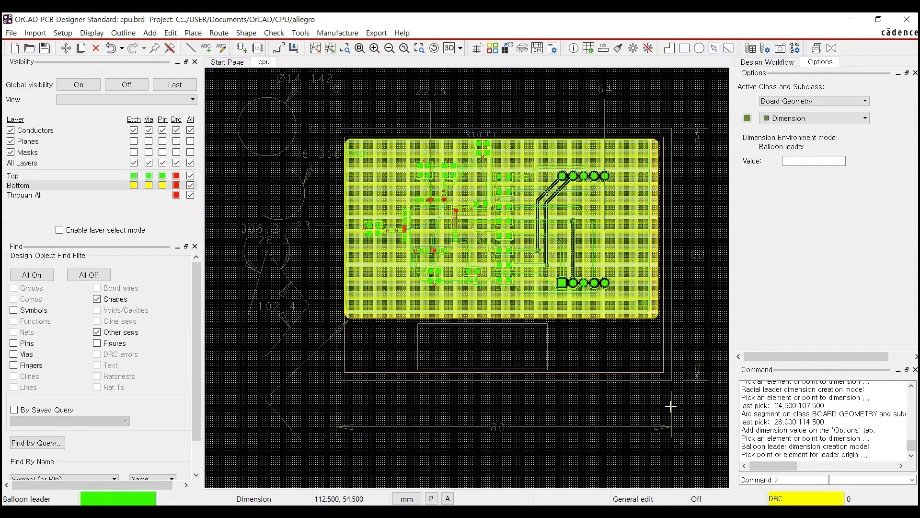
{"action": "left_click", "coordinate": [571, 283]}
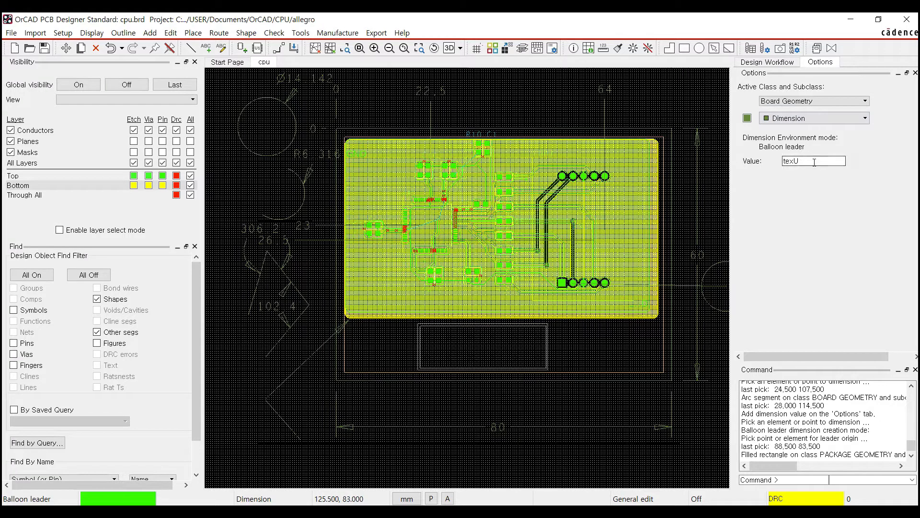
{"action": "left_click_drag", "start_coordinate": [810, 161], "coordinate": [767, 165]}
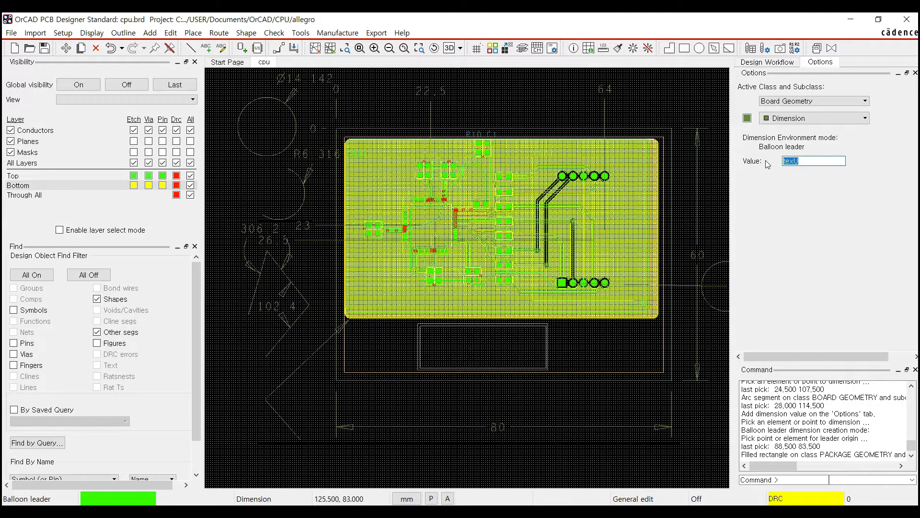
{"action": "type", "text": "D"}
{"action": "key", "text": "Return"}
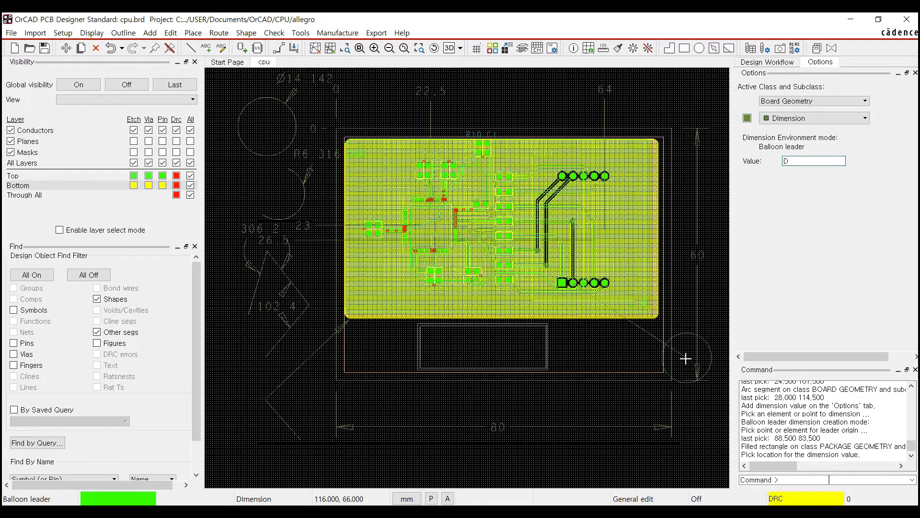
{"action": "left_click", "coordinate": [702, 417]}
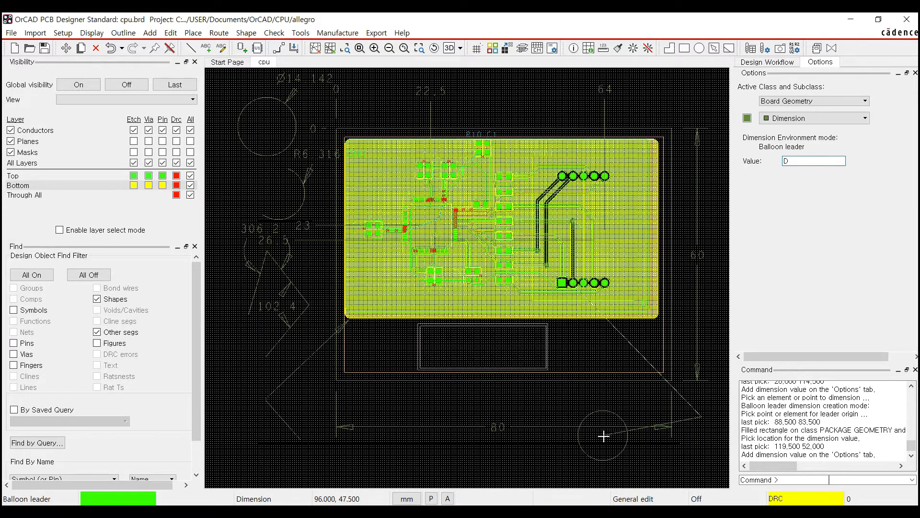
{"action": "right_click", "coordinate": [613, 394]}
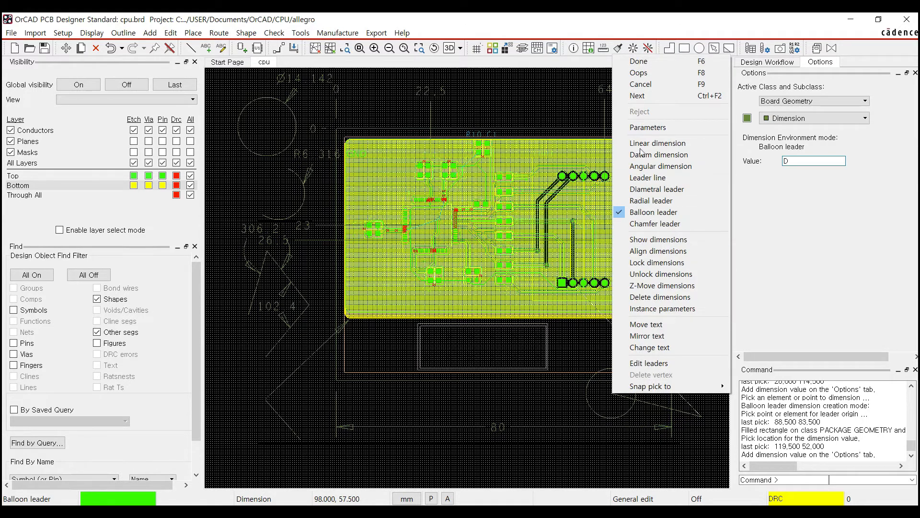
{"action": "left_click", "coordinate": [645, 96]}
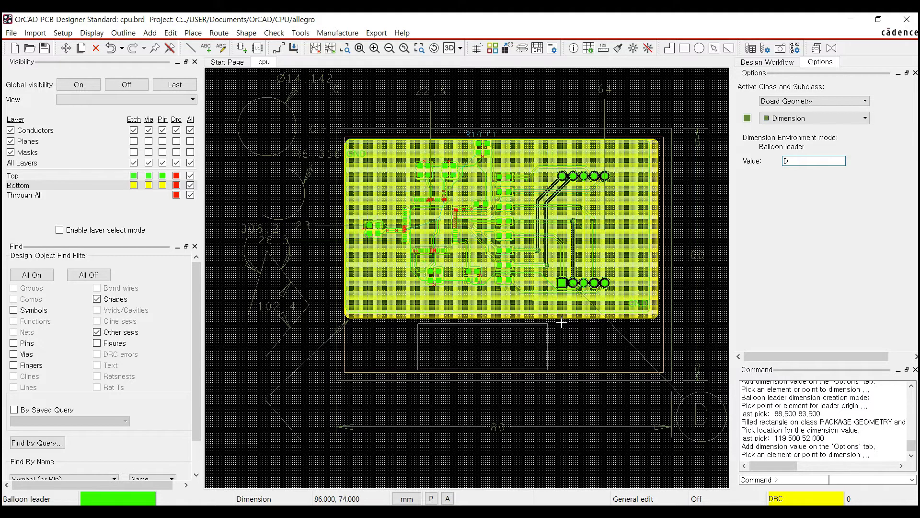
Step: Align the 23 datum dimension with the 0 datum dimension on the board's left side
{"action": "right_click", "coordinate": [511, 100]}
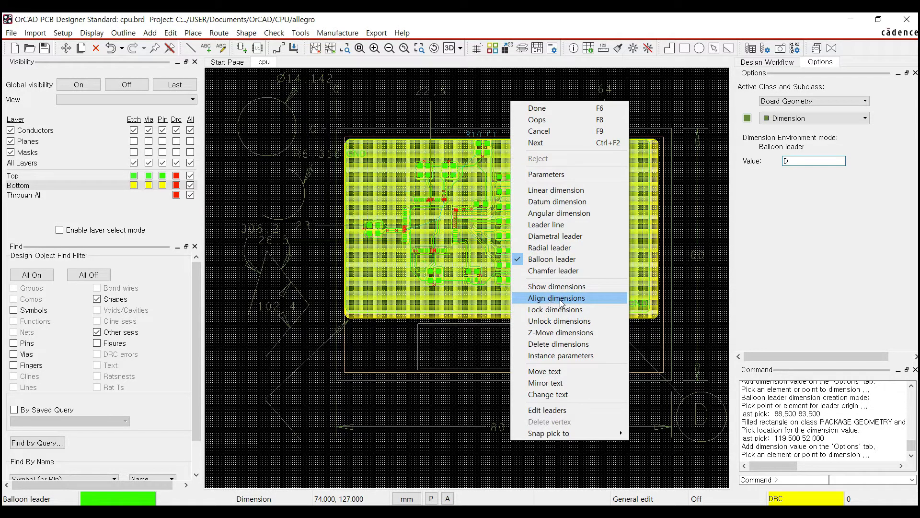
{"action": "left_click", "coordinate": [562, 300]}
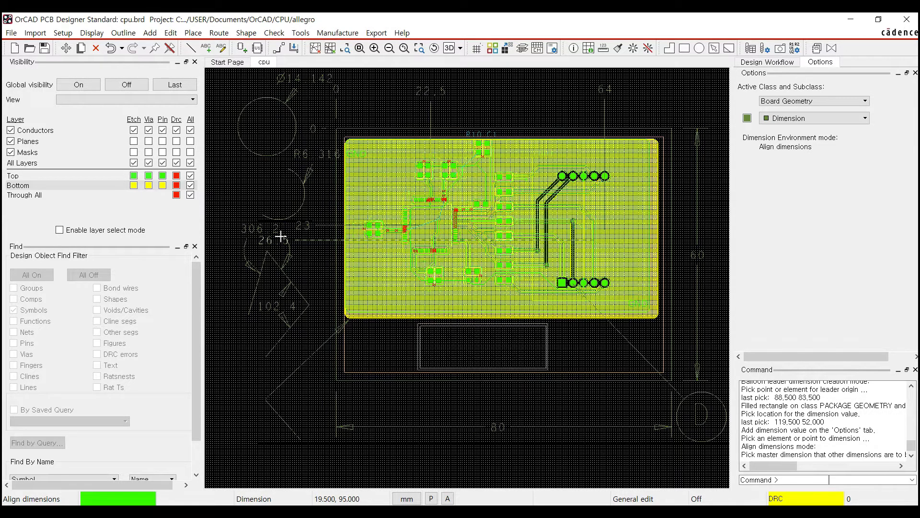
{"action": "left_click", "coordinate": [316, 127]}
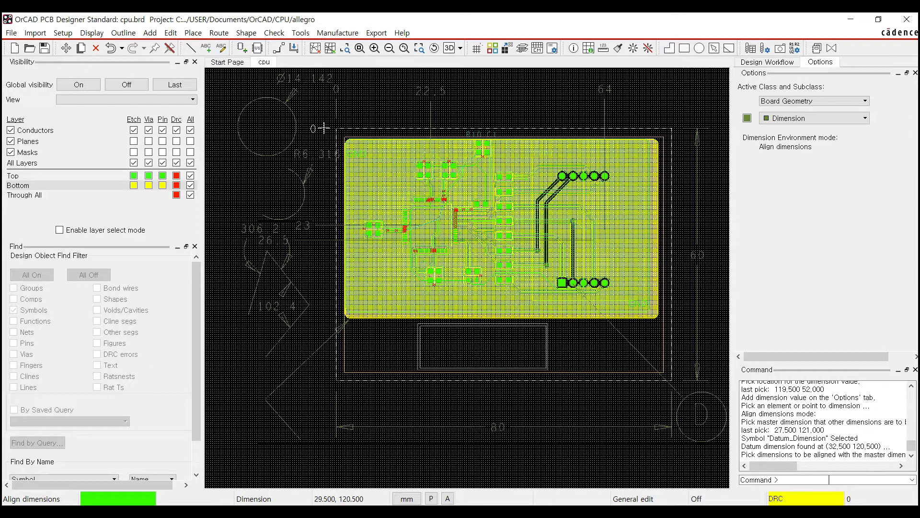
{"action": "left_click", "coordinate": [319, 226]}
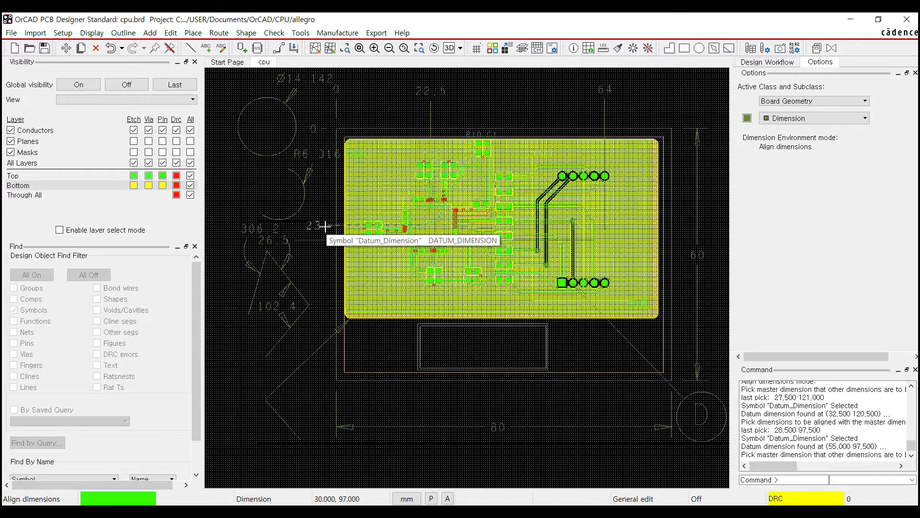
Step: Align the 23 and 0 datum dimensions left of the board using the 26.5 dimension as master
{"action": "left_click", "coordinate": [320, 241]}
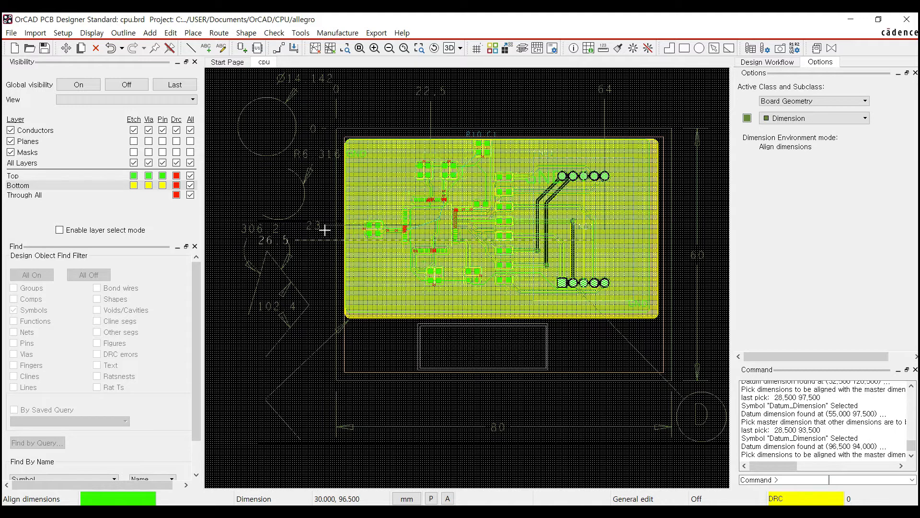
{"action": "right_click", "coordinate": [323, 206]}
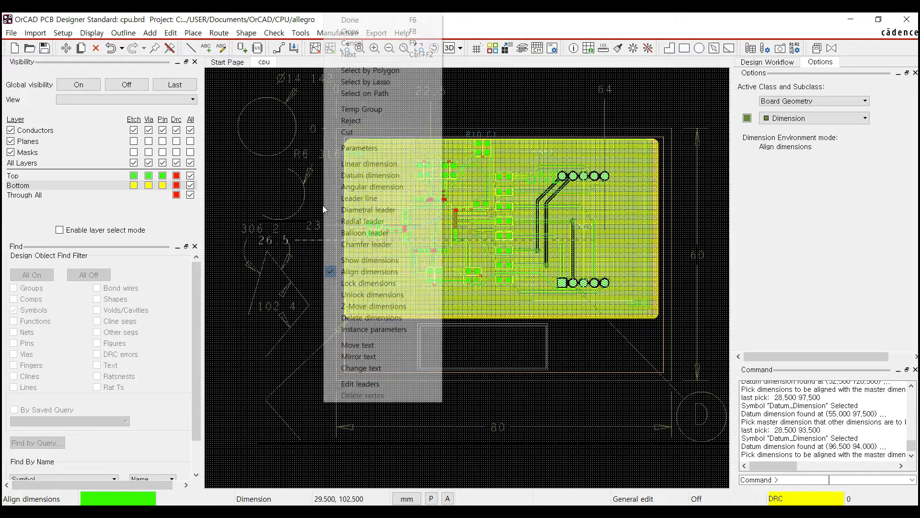
{"action": "left_click", "coordinate": [304, 246]}
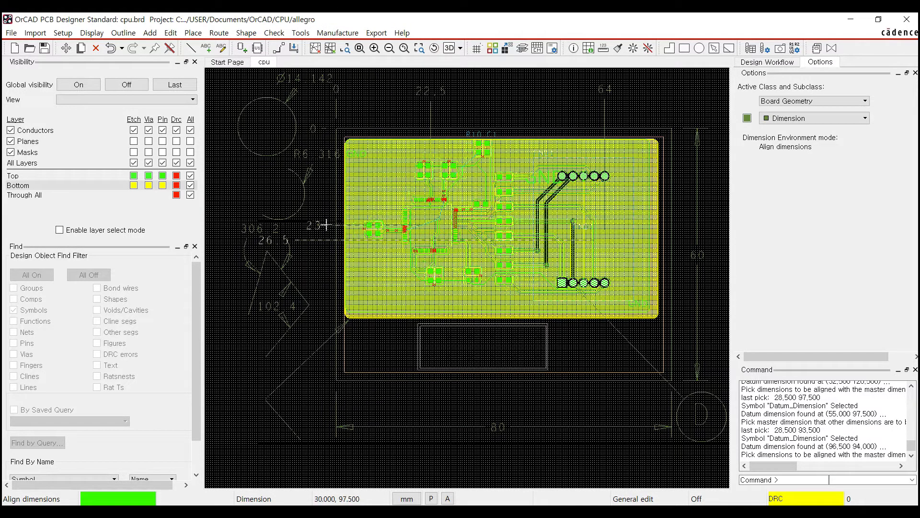
{"action": "left_click", "coordinate": [325, 224]}
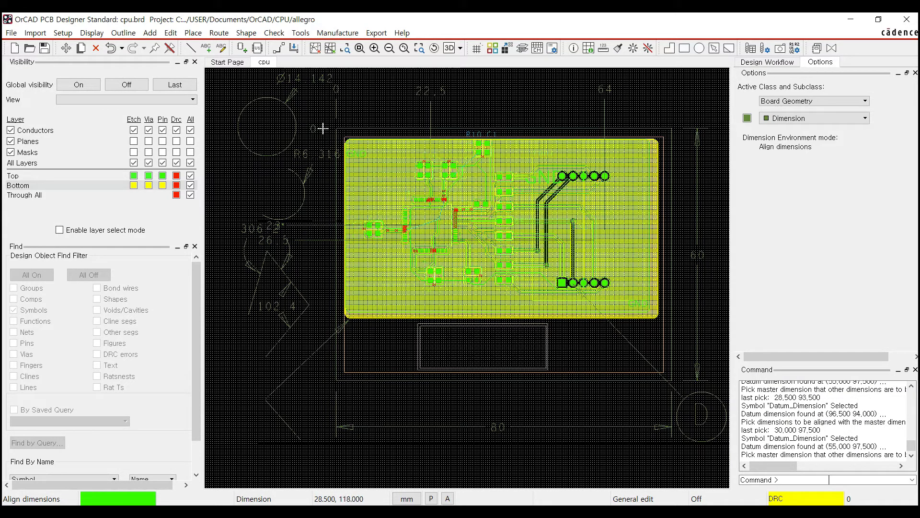
{"action": "left_click", "coordinate": [311, 240]}
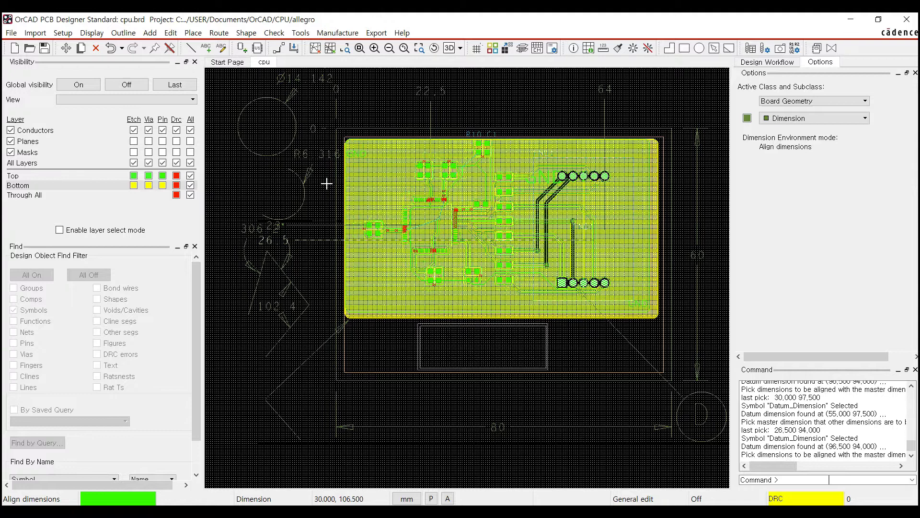
{"action": "left_click", "coordinate": [326, 127]}
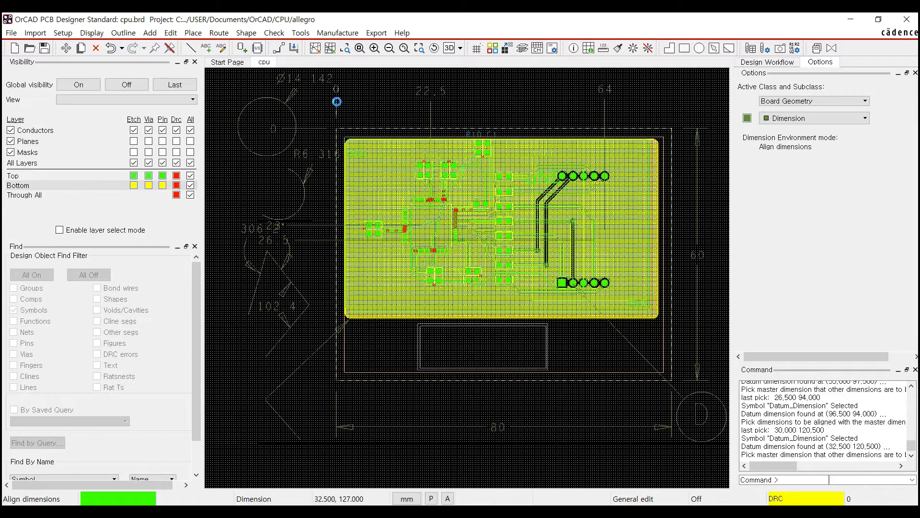
Step: Align the 22.5 and 64 datum dimensions above the board with the 0 datum reference as master
{"action": "left_click", "coordinate": [337, 101]}
{"action": "left_click", "coordinate": [430, 109]}
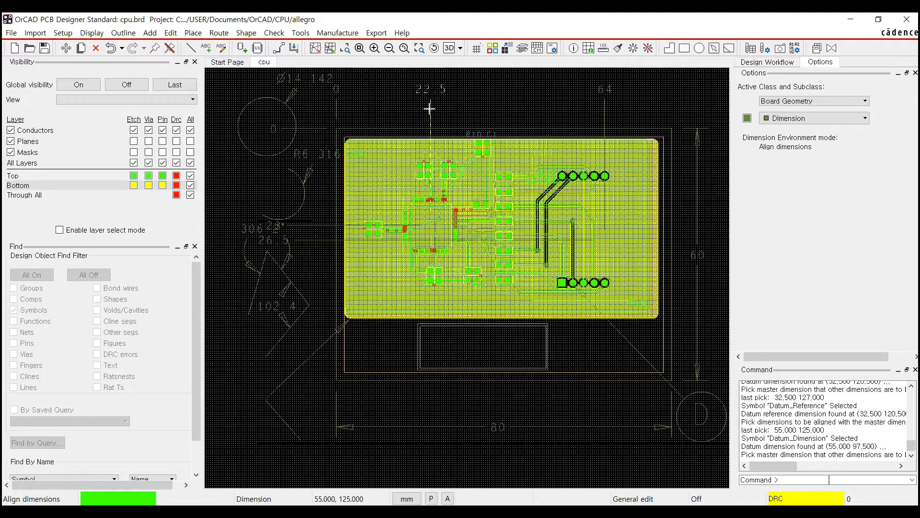
{"action": "left_click", "coordinate": [336, 109]}
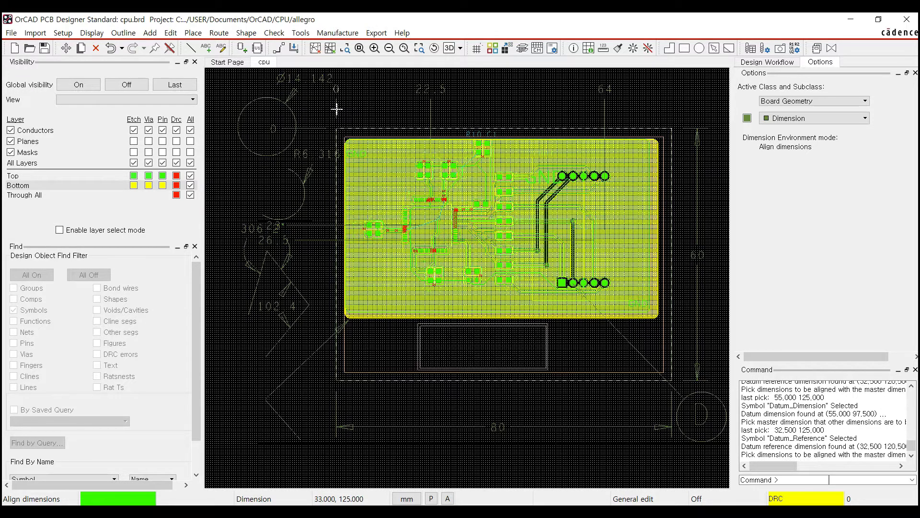
{"action": "left_click", "coordinate": [605, 104]}
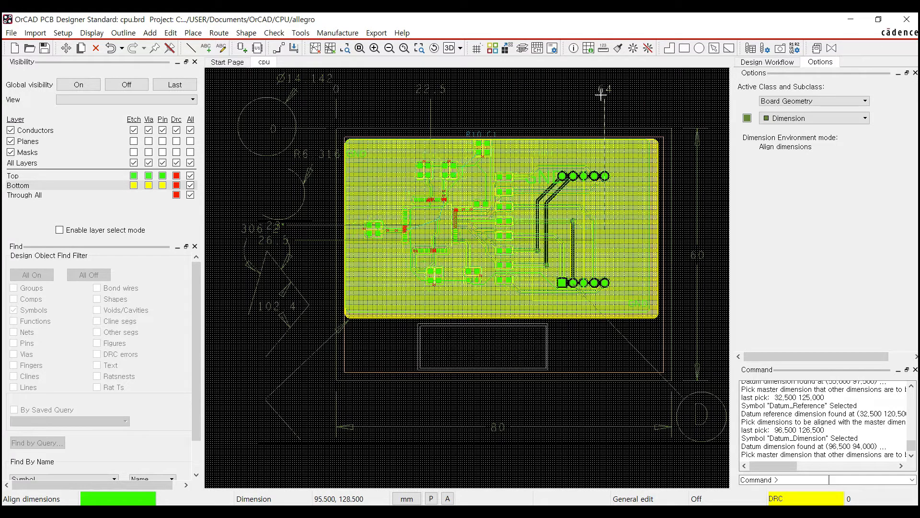
{"action": "right_click", "coordinate": [530, 100]}
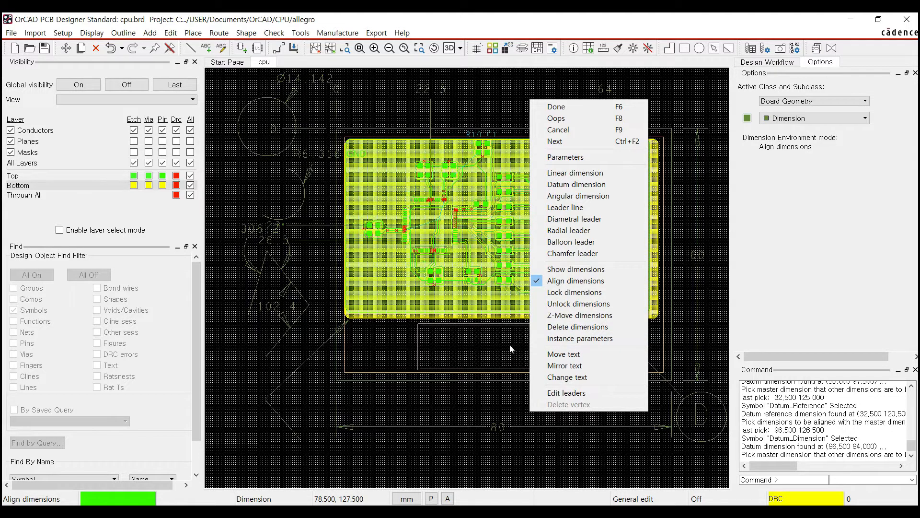
{"action": "left_click", "coordinate": [462, 390]}
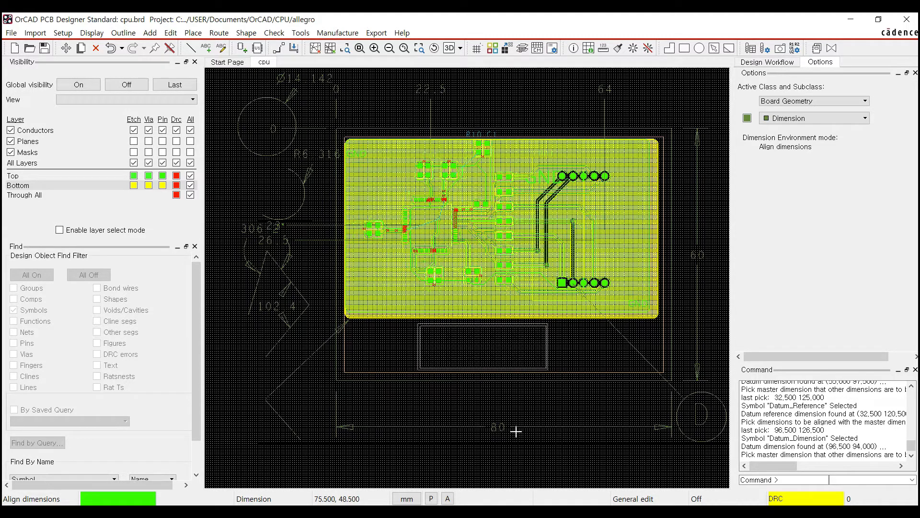
Step: Review the line and text instance parameters of the horizontal linear dimension below the board and accept the dialog
{"action": "right_click", "coordinate": [521, 324]}
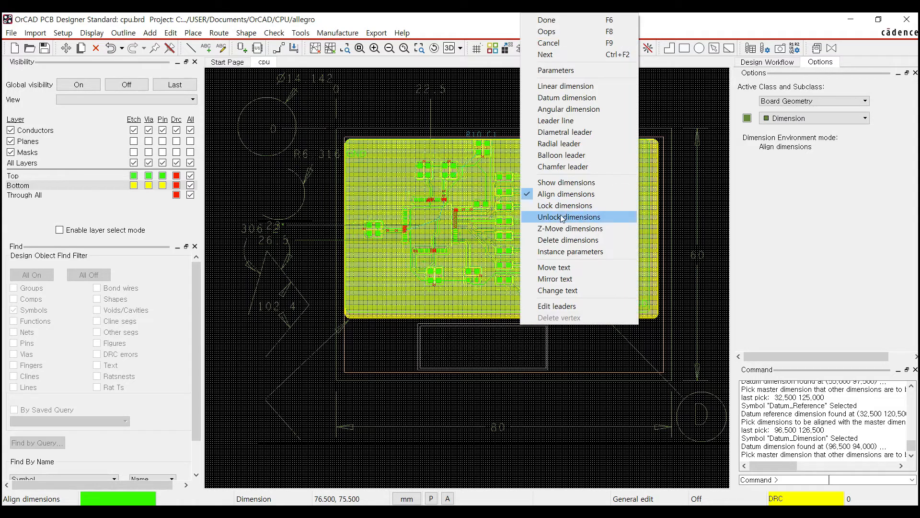
{"action": "left_click", "coordinate": [561, 252]}
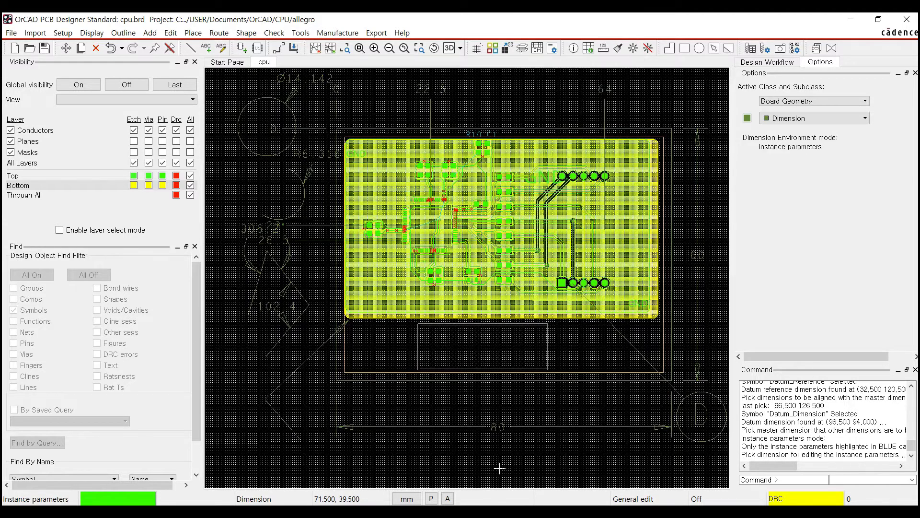
{"action": "left_click", "coordinate": [498, 428]}
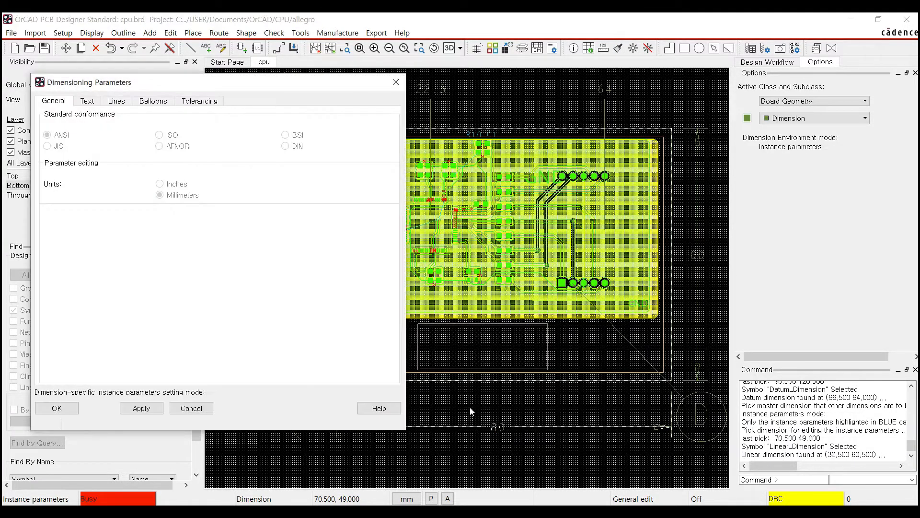
{"action": "left_click", "coordinate": [95, 104]}
{"action": "left_click", "coordinate": [112, 103]}
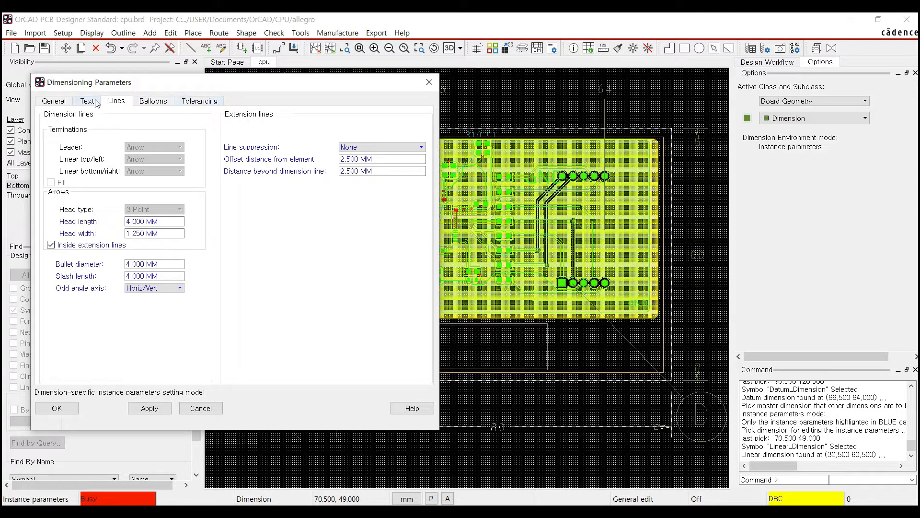
{"action": "left_click", "coordinate": [88, 102]}
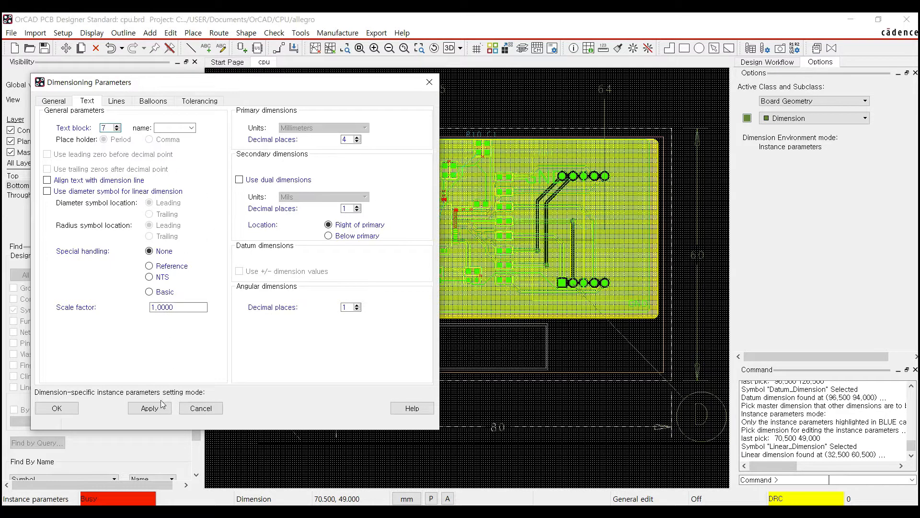
{"action": "left_click", "coordinate": [56, 408]}
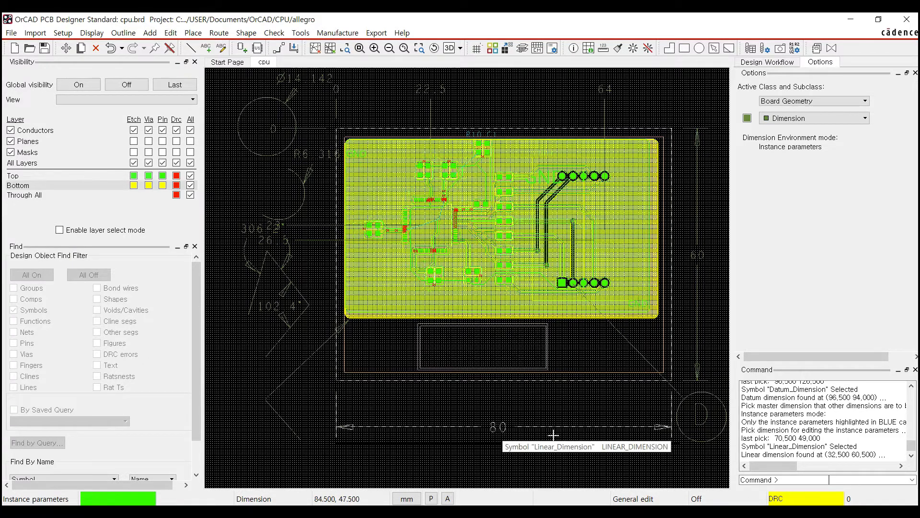
Step: Try to delete the board's linear dimensions and the datum dimensions above it with the general Delete command
{"action": "right_click", "coordinate": [499, 397]}
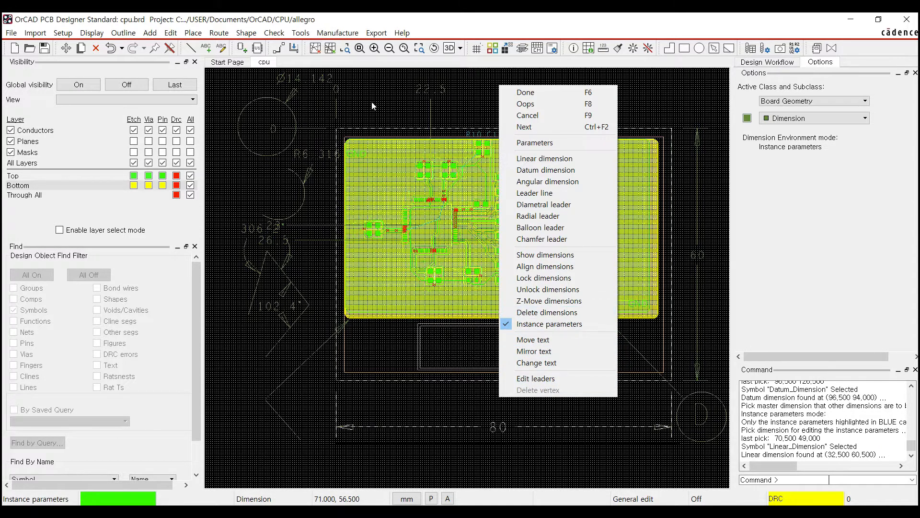
{"action": "left_click", "coordinate": [524, 92]}
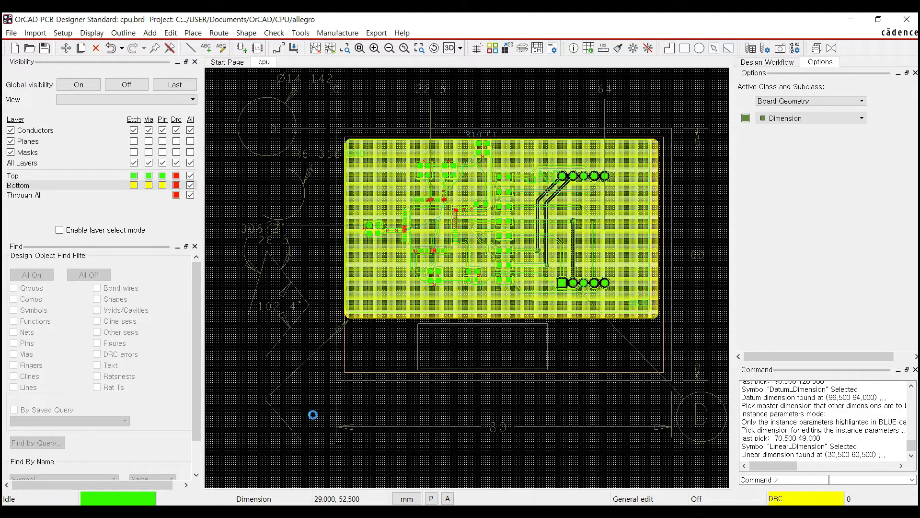
{"action": "left_click", "coordinate": [171, 33]}
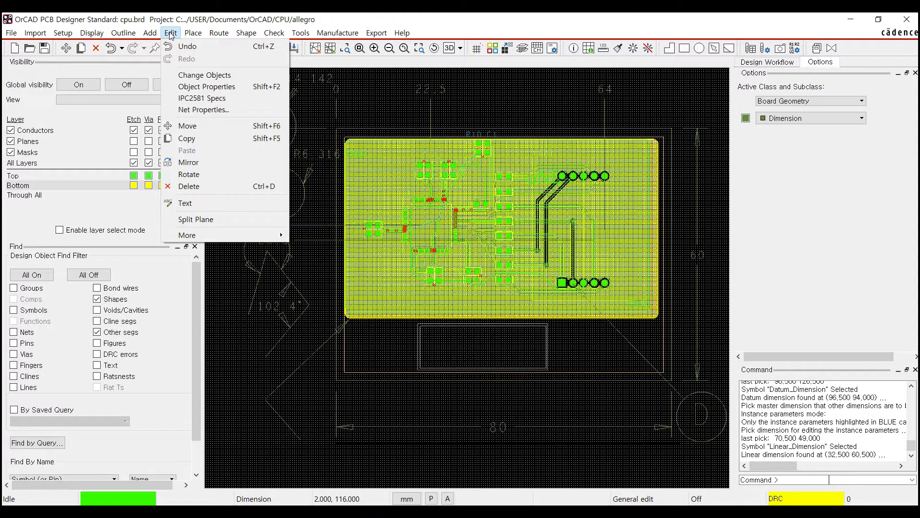
{"action": "left_click", "coordinate": [218, 187]}
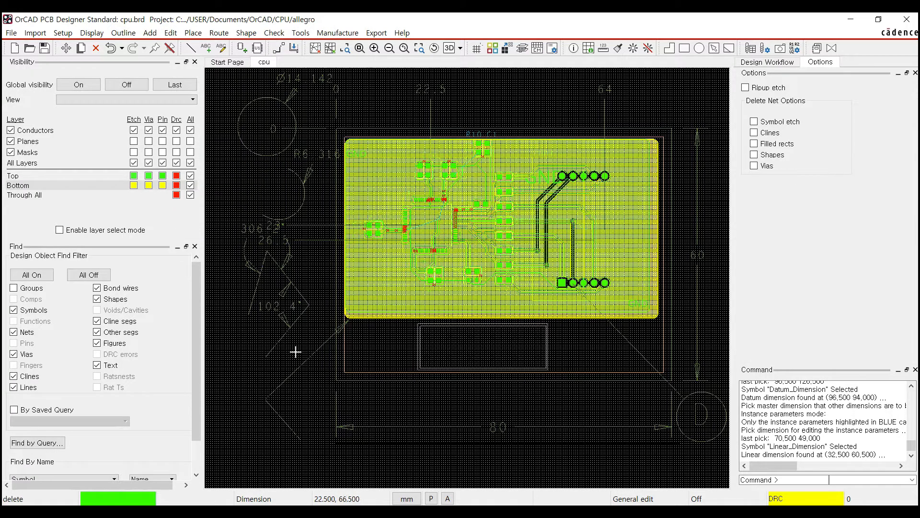
{"action": "left_click", "coordinate": [499, 428]}
{"action": "double_click", "coordinate": [699, 250]}
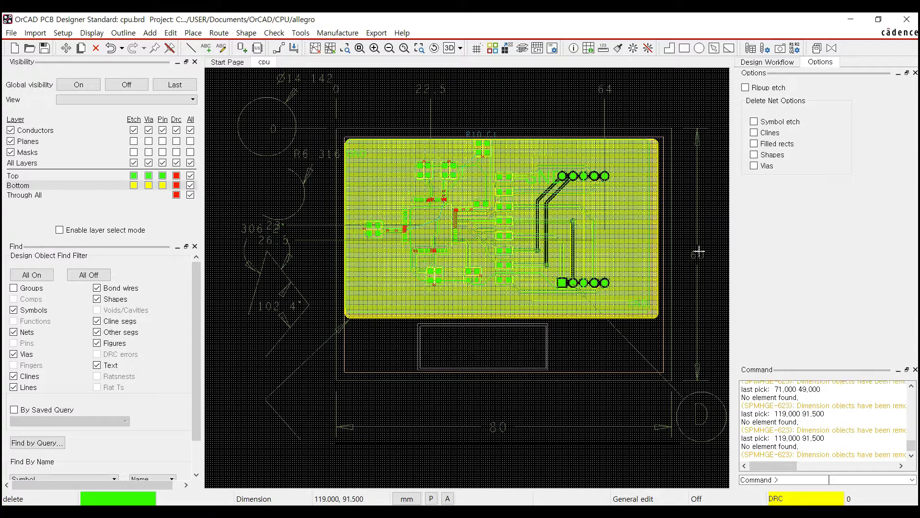
{"action": "left_click", "coordinate": [613, 90]}
{"action": "left_click", "coordinate": [427, 90]}
{"action": "left_click", "coordinate": [338, 90]}
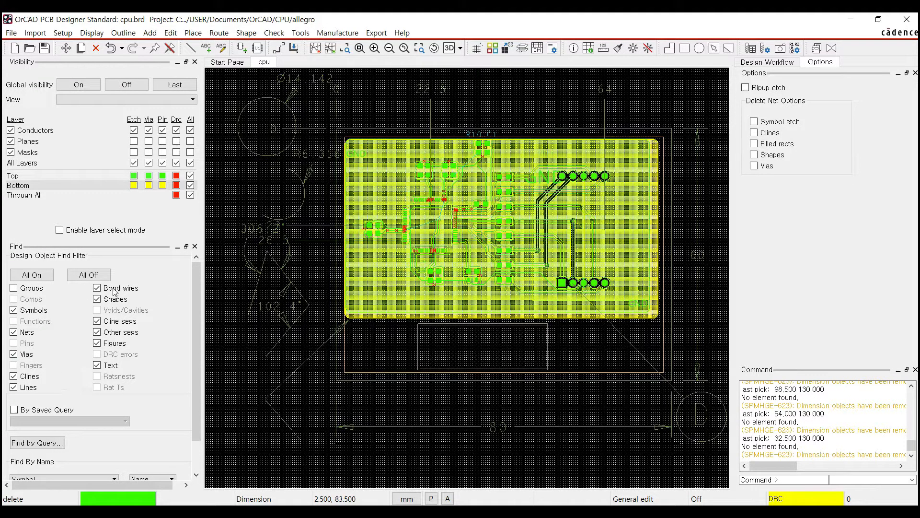
Step: Delete the vertical linear dimension beside the board and the horizontal one below it in the dimension environment, and finish the command
{"action": "left_click", "coordinate": [334, 33]}
{"action": "left_click", "coordinate": [343, 45]}
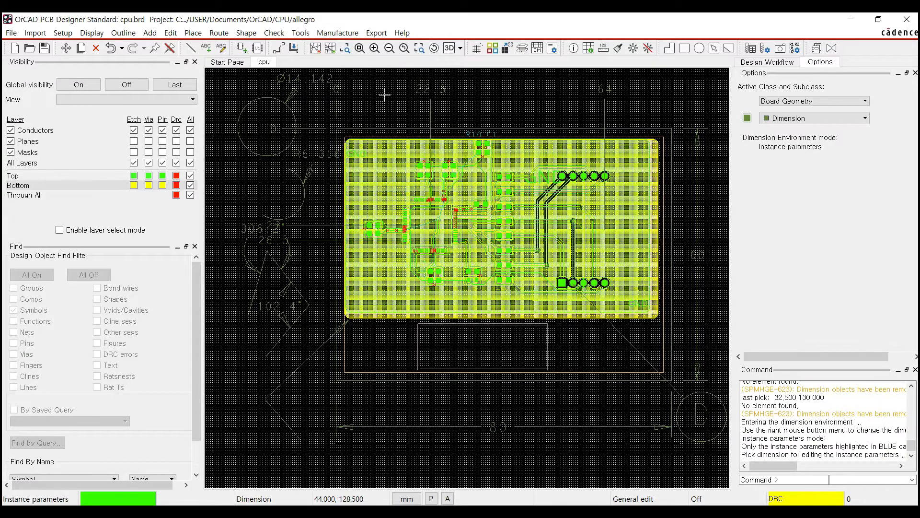
{"action": "right_click", "coordinate": [384, 95]}
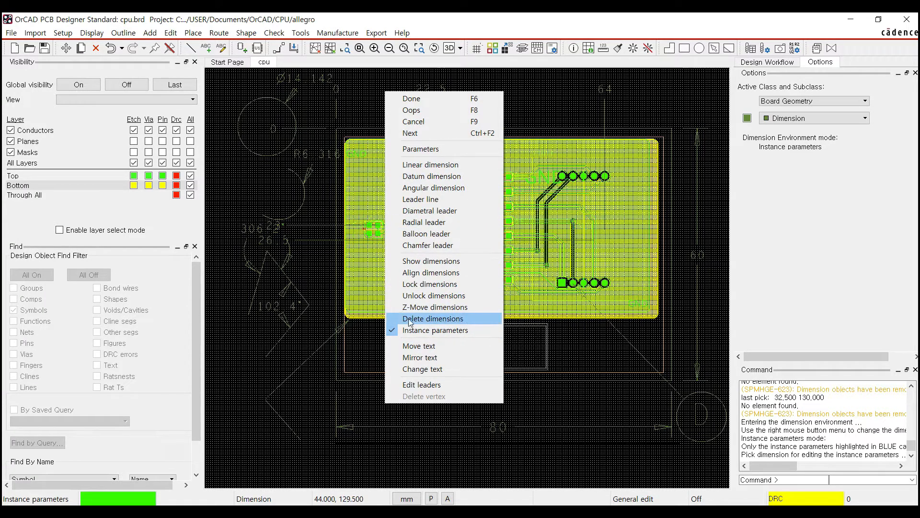
{"action": "left_click", "coordinate": [451, 319]}
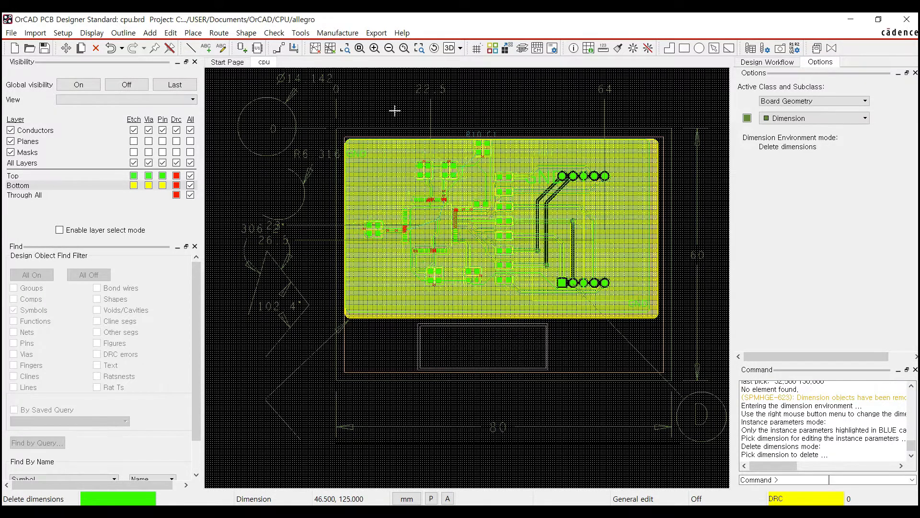
{"action": "left_click", "coordinate": [697, 260]}
{"action": "left_click", "coordinate": [499, 425]}
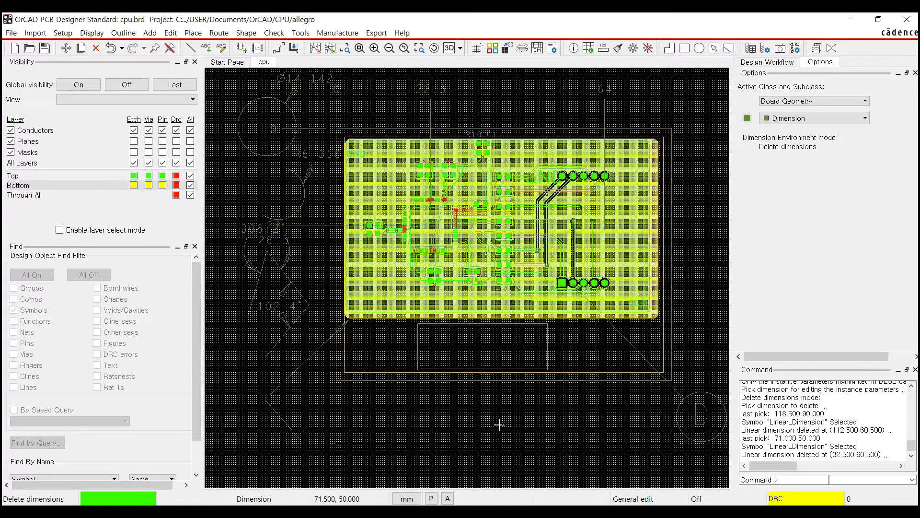
{"action": "right_click", "coordinate": [316, 145]}
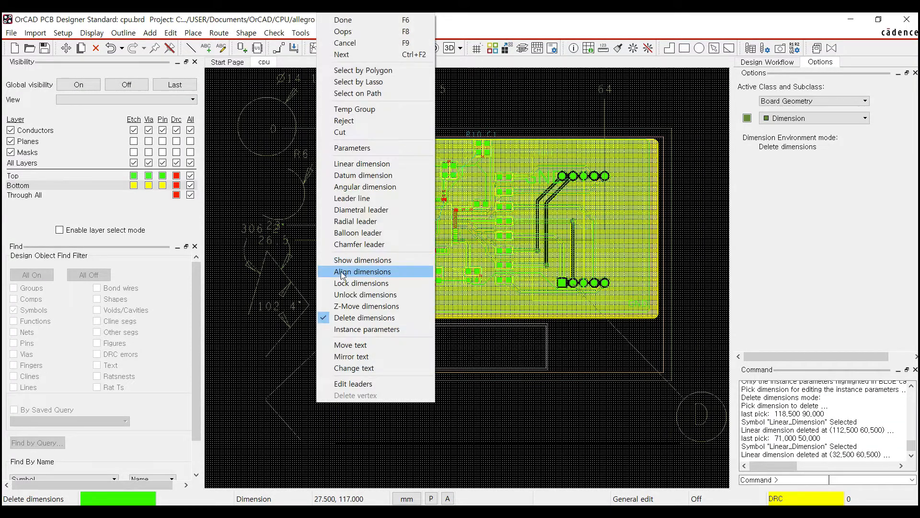
{"action": "left_click", "coordinate": [375, 21]}
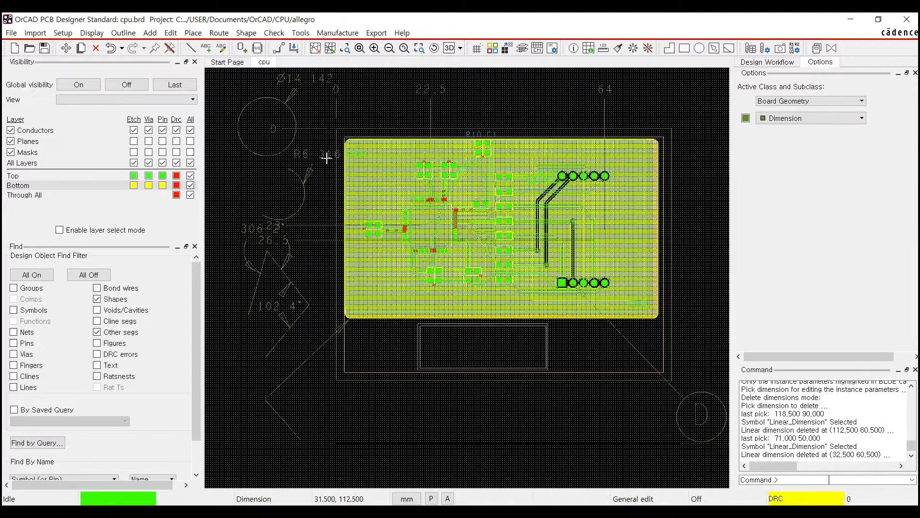